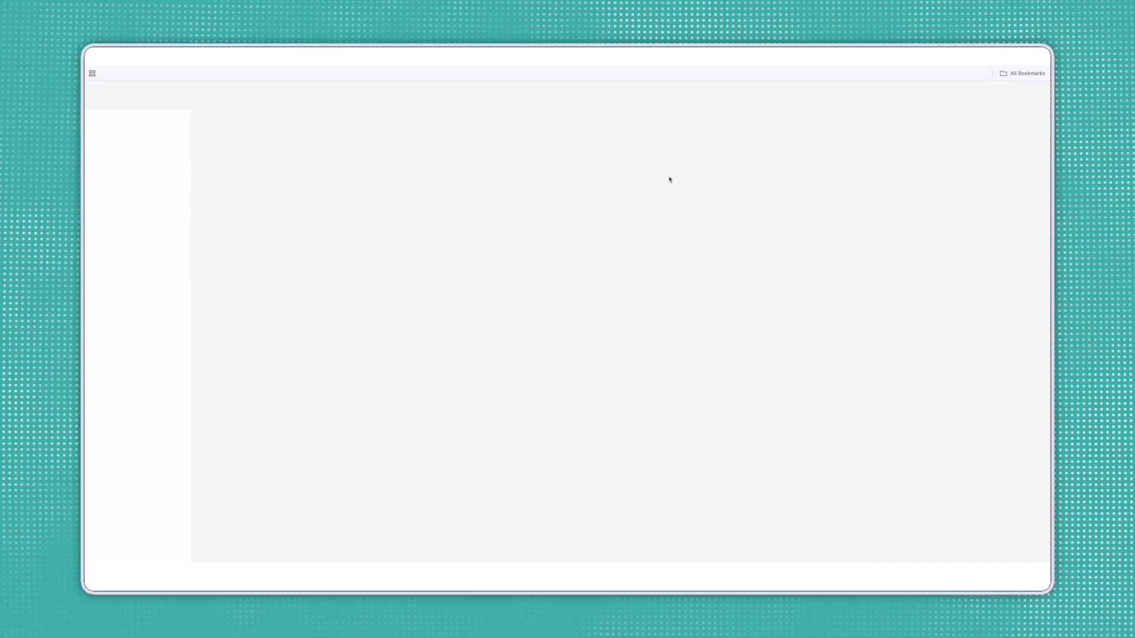
# Step: Open Lesson 2- Products Tab of the Kajabi Perfect course and look through its details, thumbnail, description and comment settings
pyautogui.scroll(-2, 669, 268)
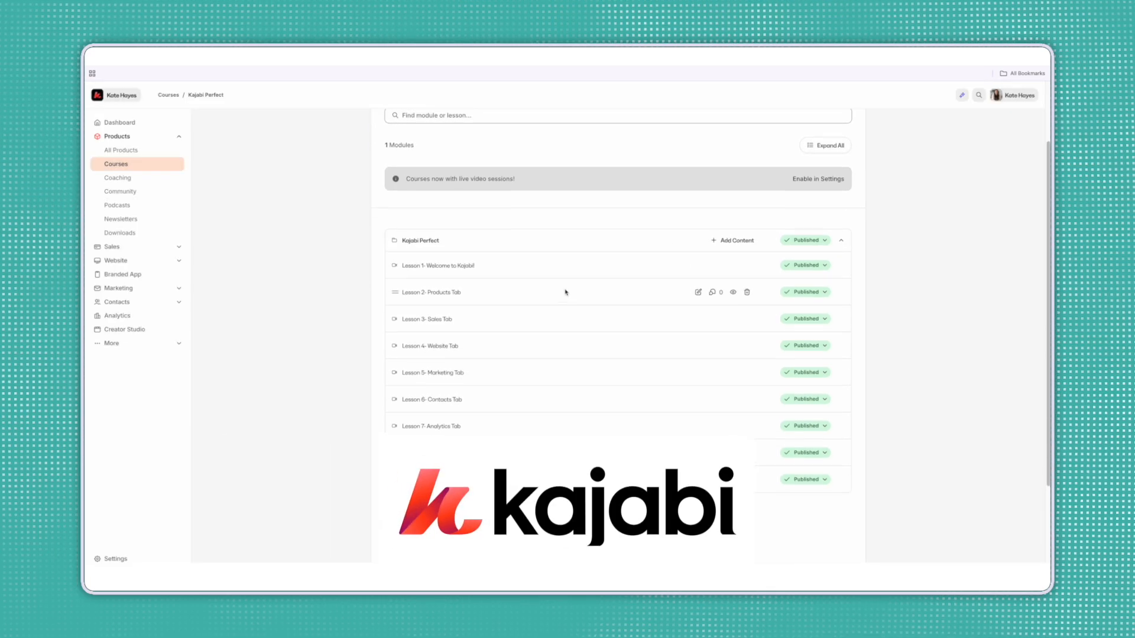
pyautogui.click(561, 305)
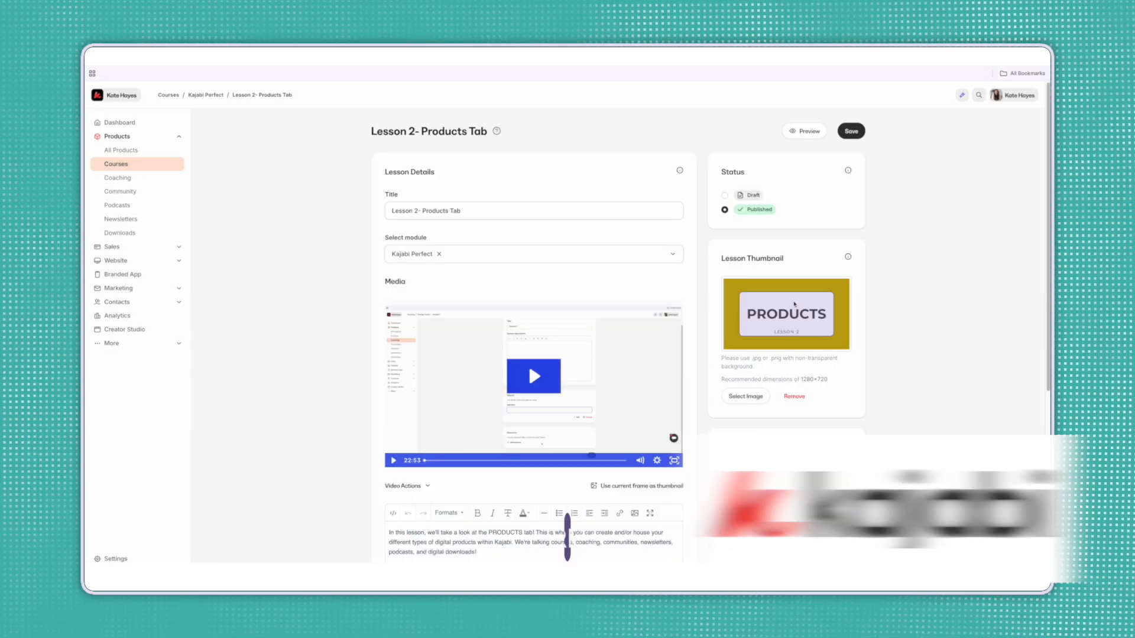
pyautogui.scroll(-2, 908, 312)
pyautogui.scroll(-3, 910, 312)
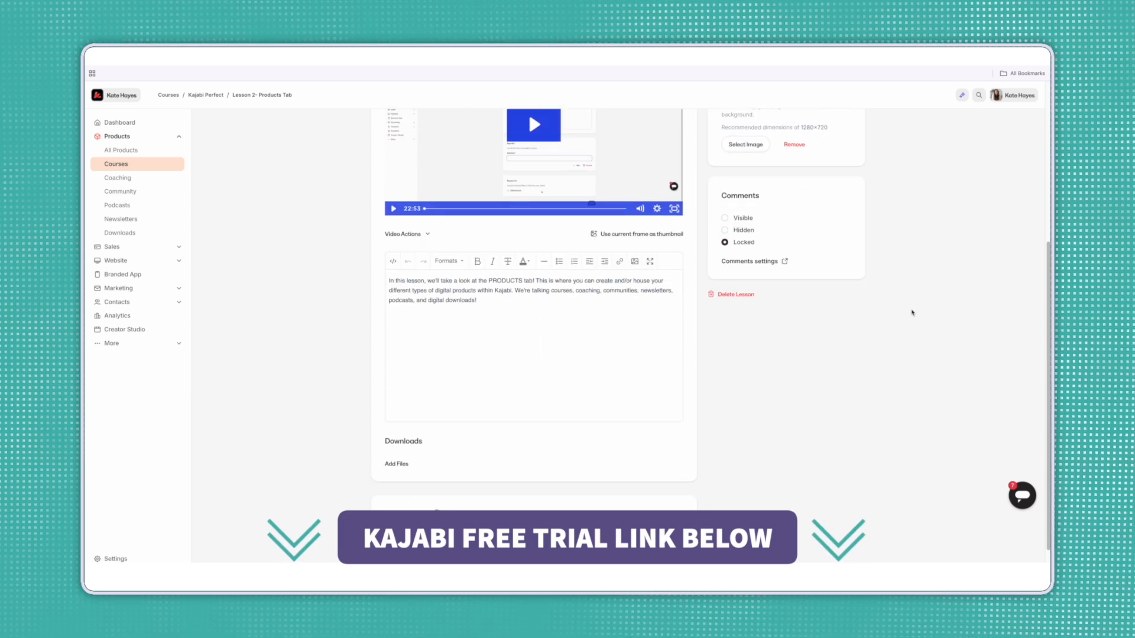
# Step: Draft a new automation that sends an email to the person when Lesson 2- Products Tab is completed
pyautogui.click(408, 527)
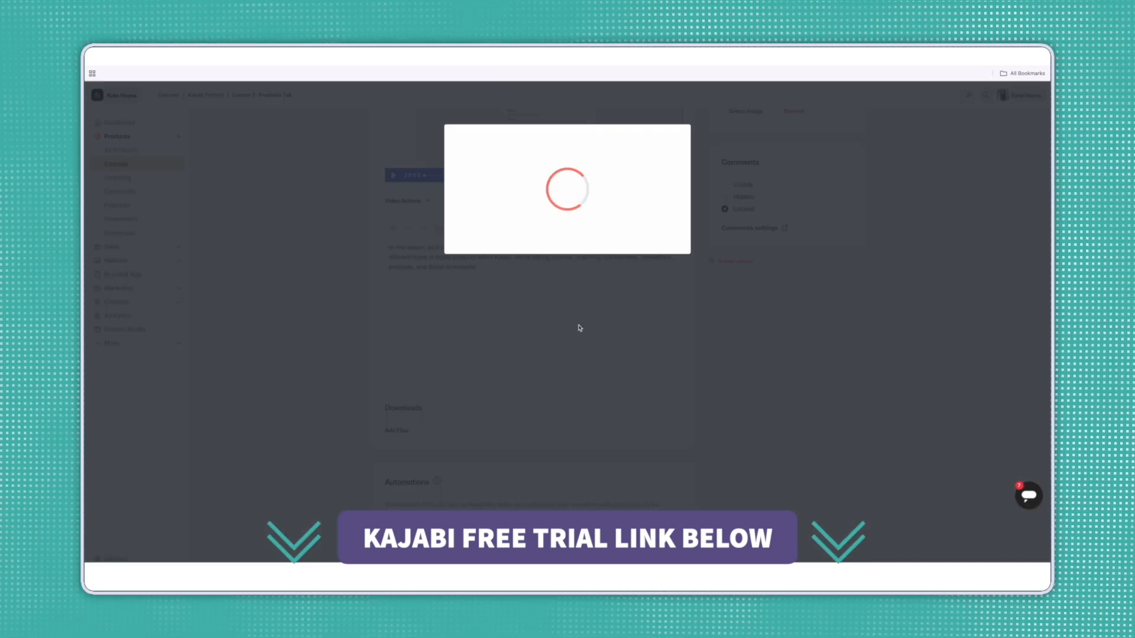
pyautogui.click(526, 249)
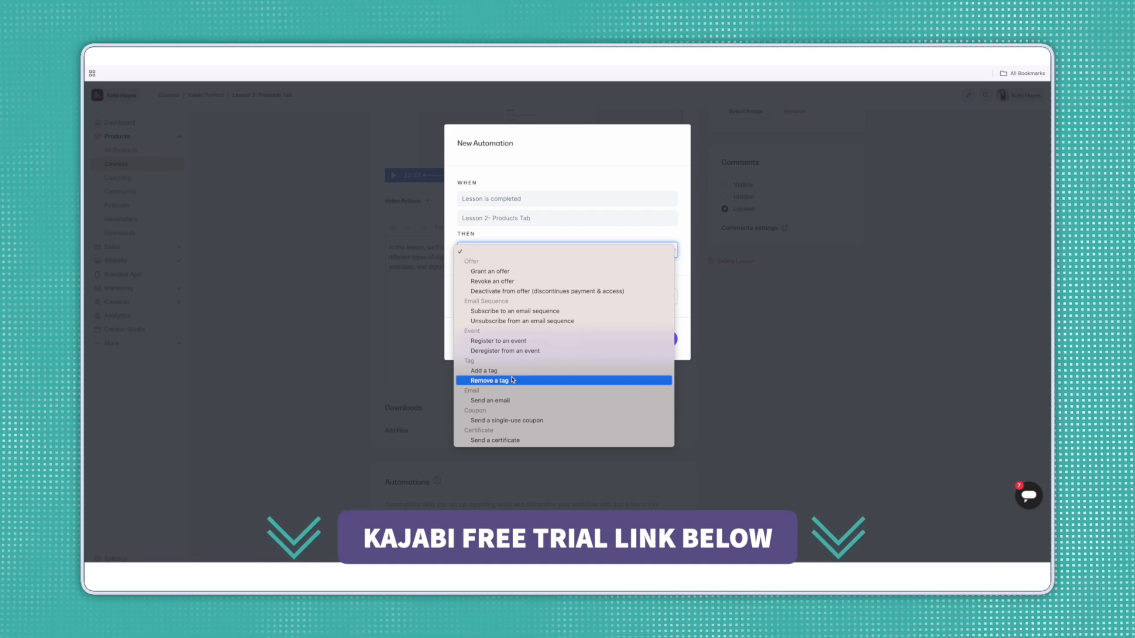
pyautogui.click(621, 401)
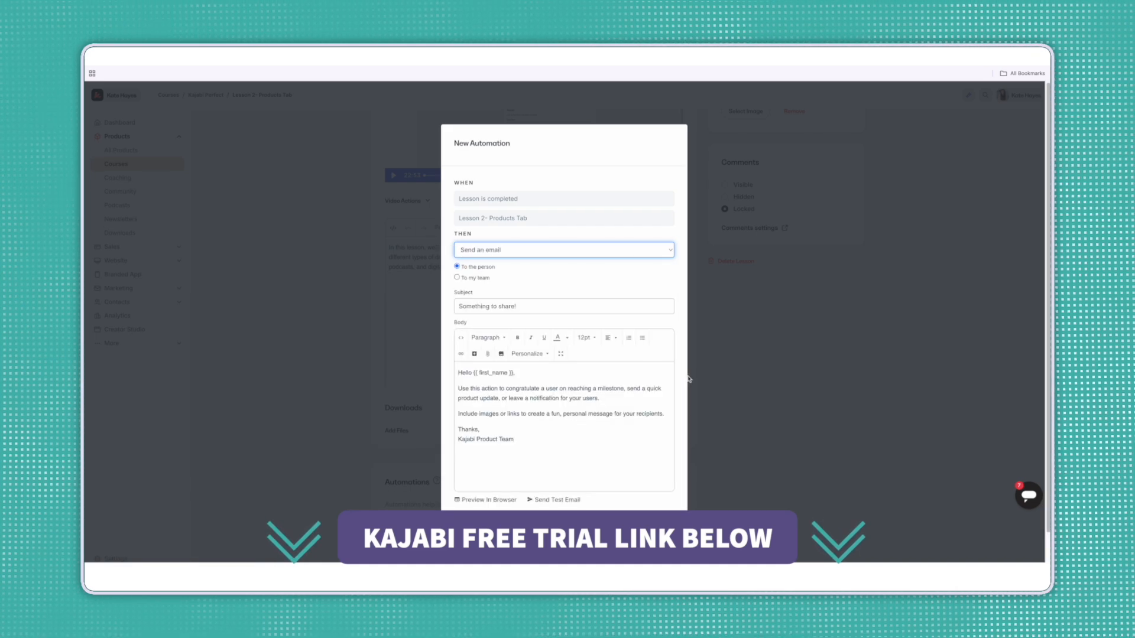
pyautogui.click(841, 390)
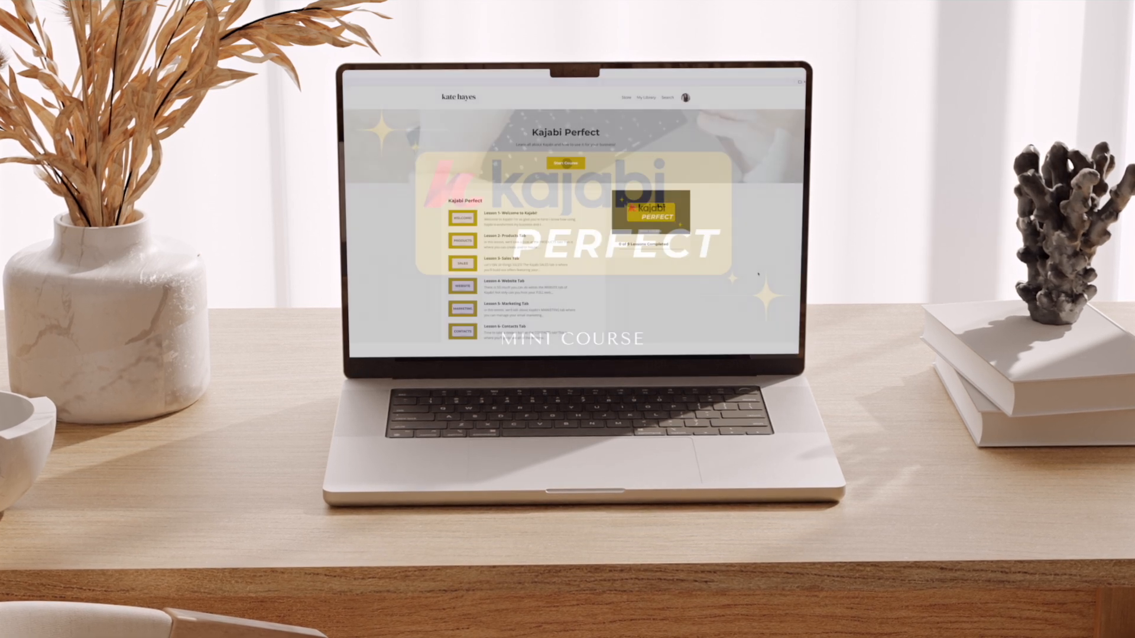
# Step: Look through the Kajabi Perfect course as a student, viewing Lesson 1 and playing the video of Lesson 2- Products Tab
pyautogui.scroll(-5, 762, 274)
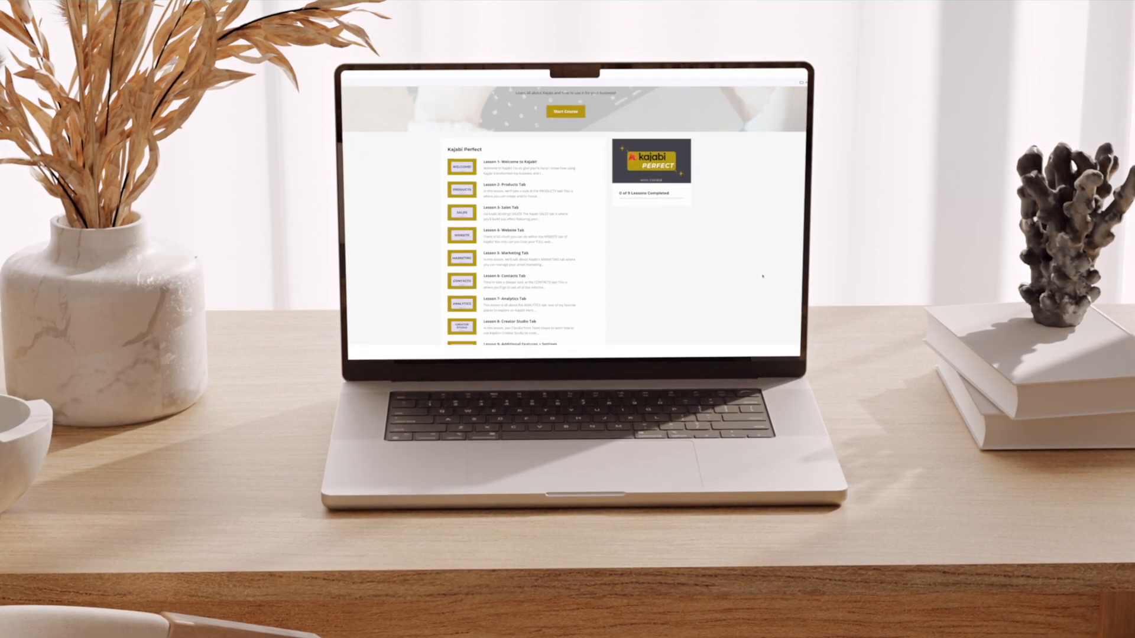
pyautogui.scroll(-2, 761, 276)
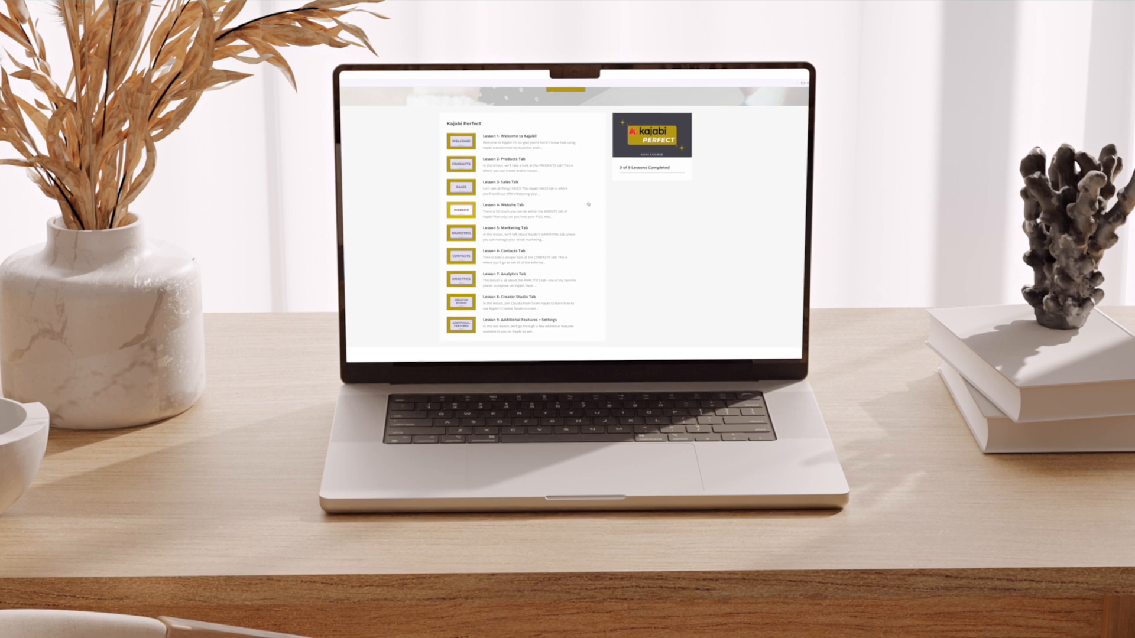
pyautogui.click(509, 142)
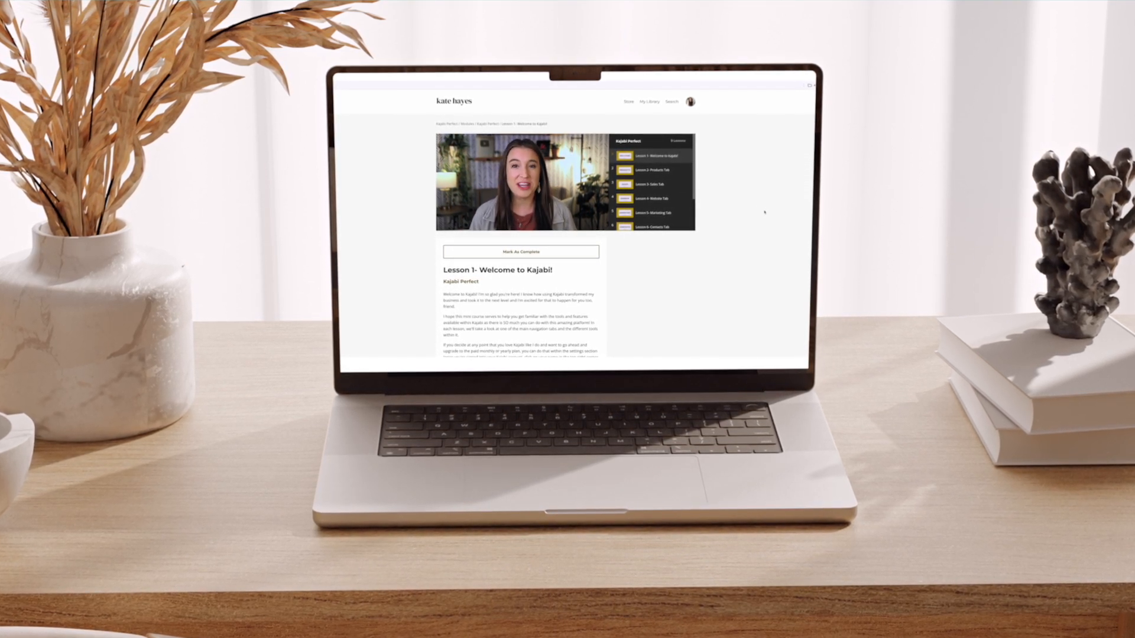
pyautogui.click(660, 167)
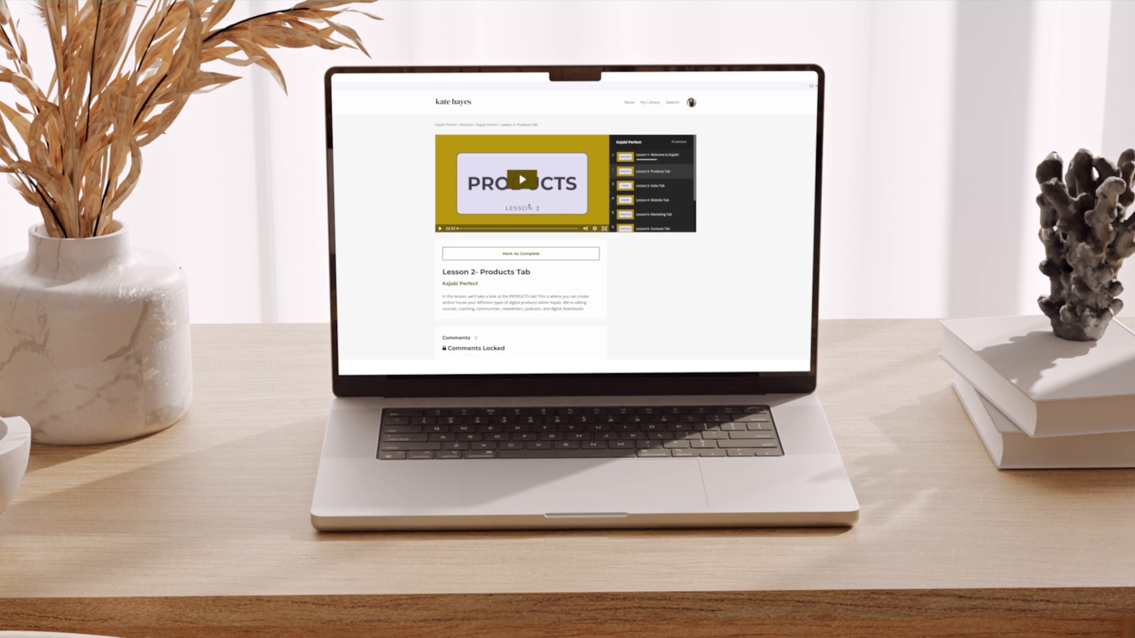
pyautogui.click(523, 181)
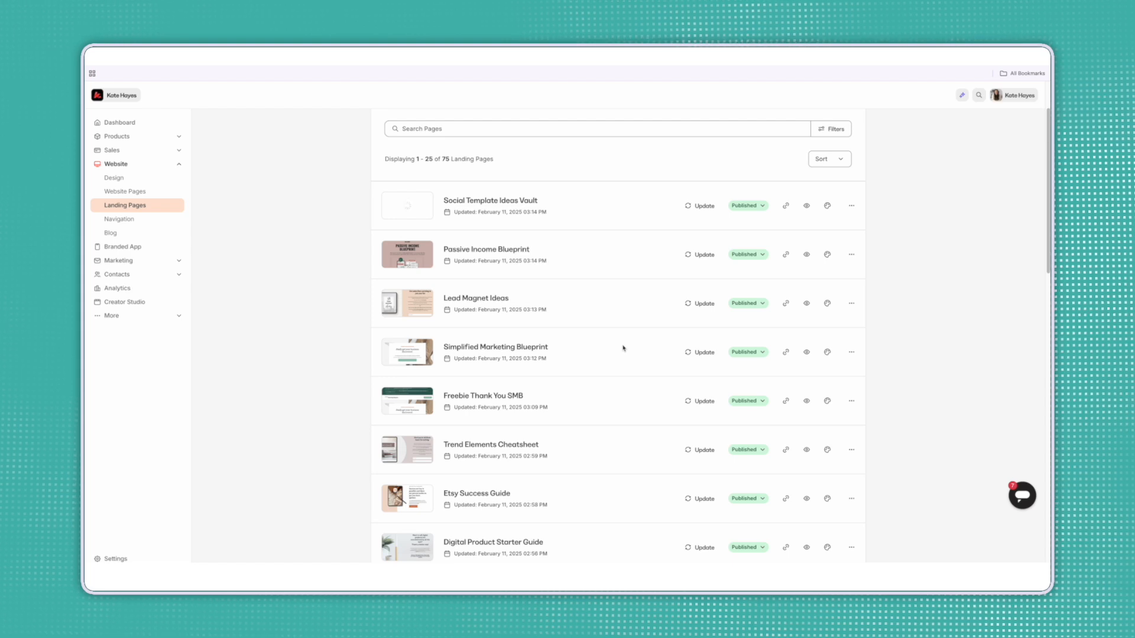
# Step: Open the Simplified Marketing Blueprint landing page for editing and examine the settings of its offer text and mockup image
pyautogui.click(622, 348)
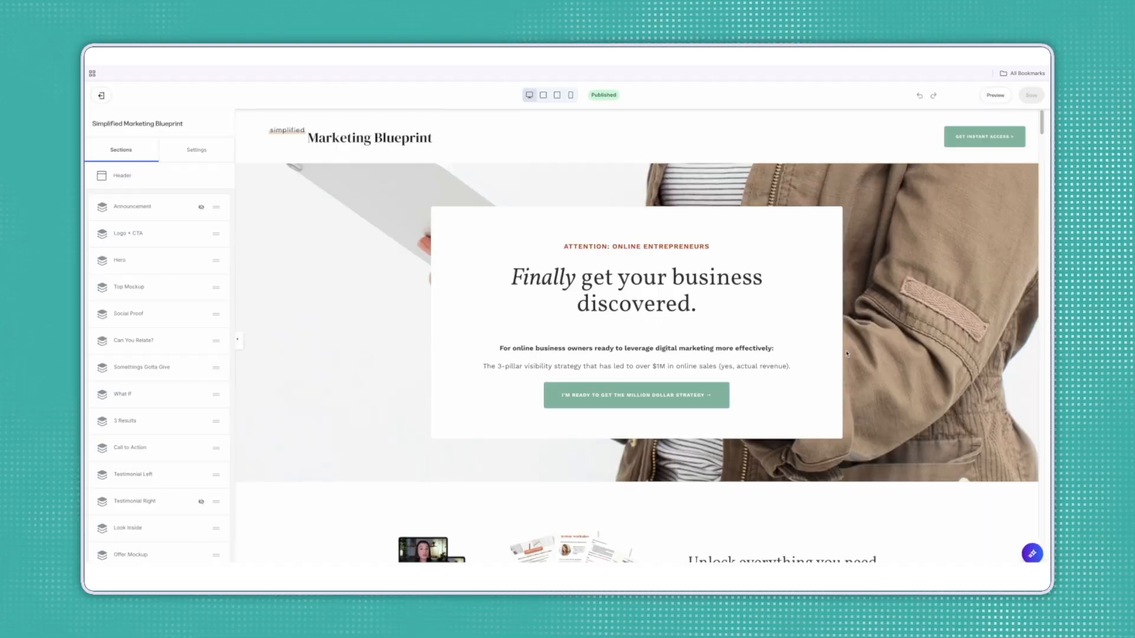
pyautogui.scroll(-5, 846, 353)
pyautogui.click(851, 370)
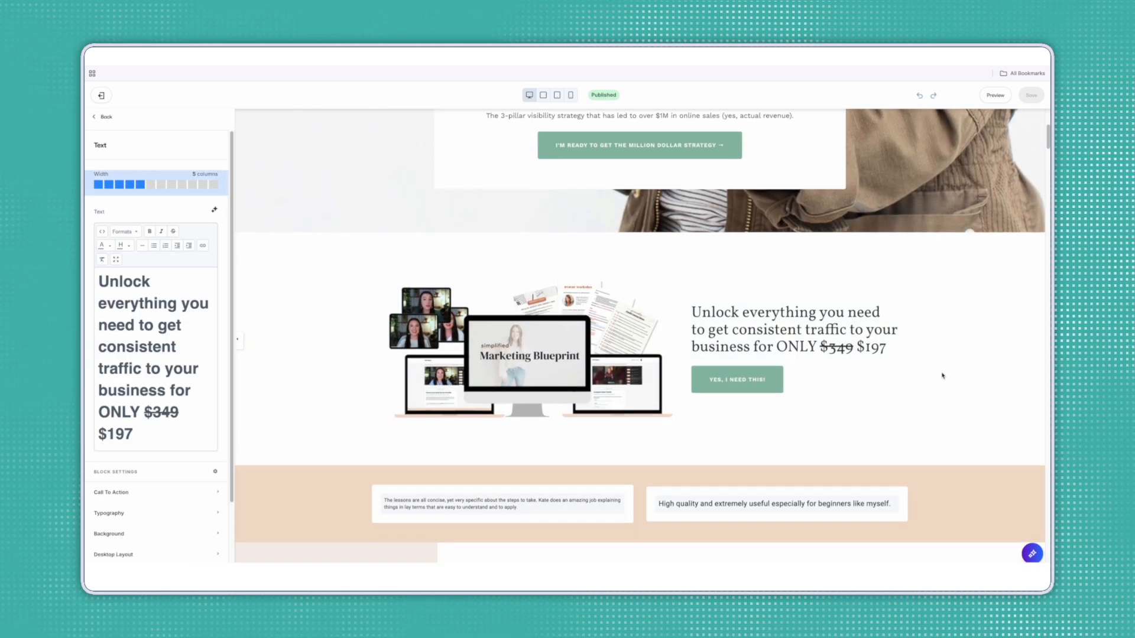
pyautogui.click(541, 373)
pyautogui.scroll(-5, 814, 362)
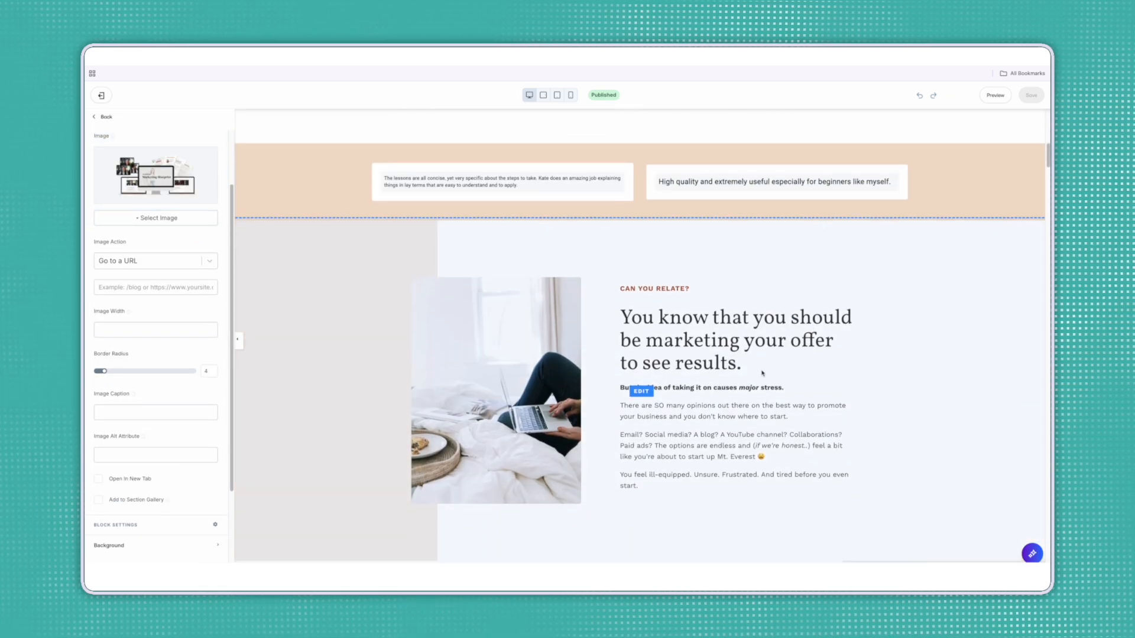
# Step: Examine the text and photo settings of the Can You Relate? section and the landing page sections below it
pyautogui.click(762, 373)
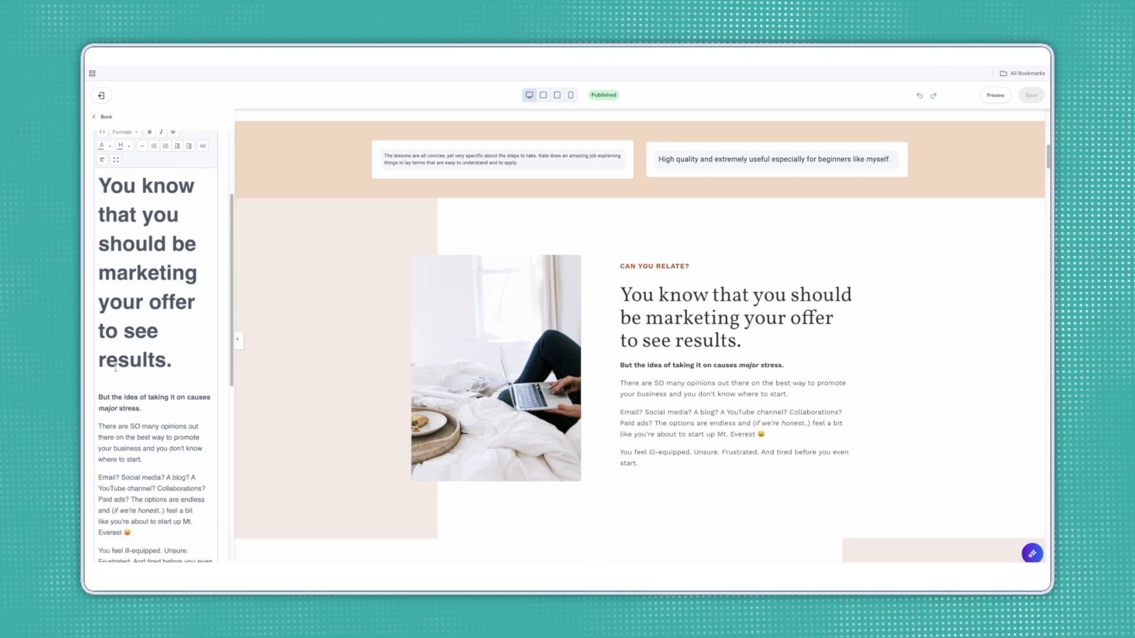
pyautogui.scroll(-3, 115, 369)
pyautogui.moveTo(115, 451); pyautogui.dragTo(96, 276)
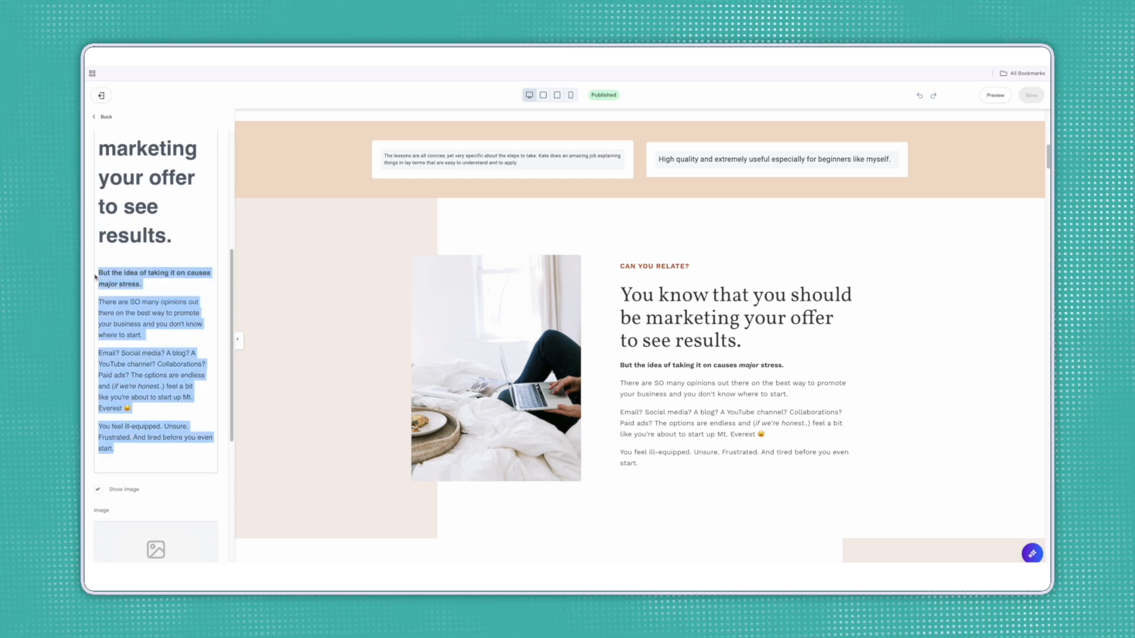
pyautogui.click(113, 278)
pyautogui.click(551, 411)
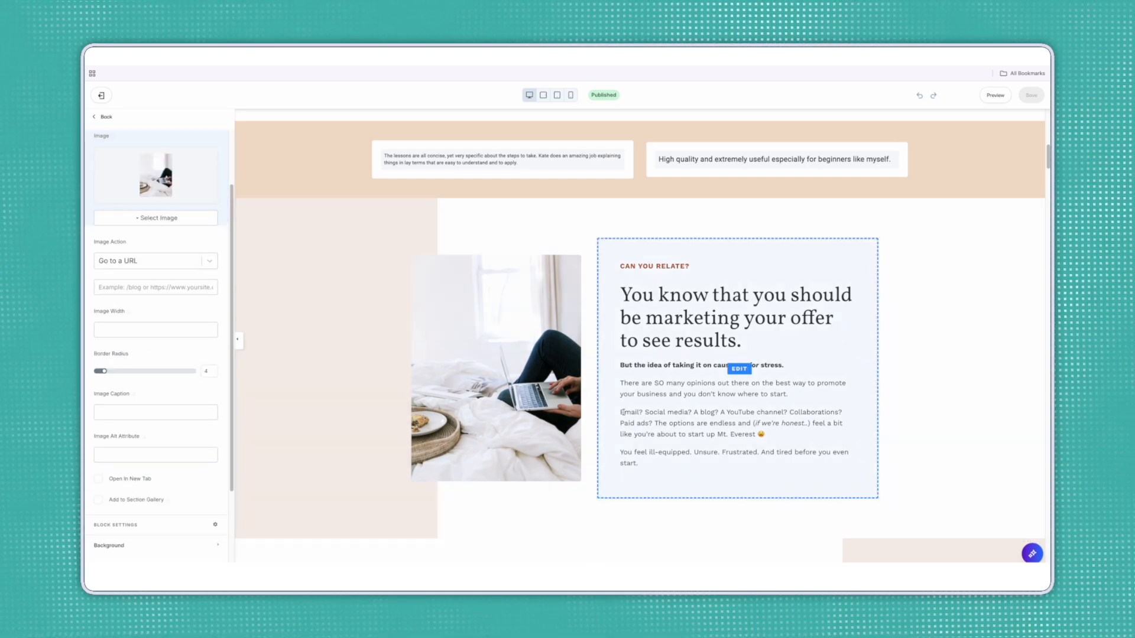
pyautogui.scroll(-3, 626, 418)
pyautogui.scroll(-8, 625, 418)
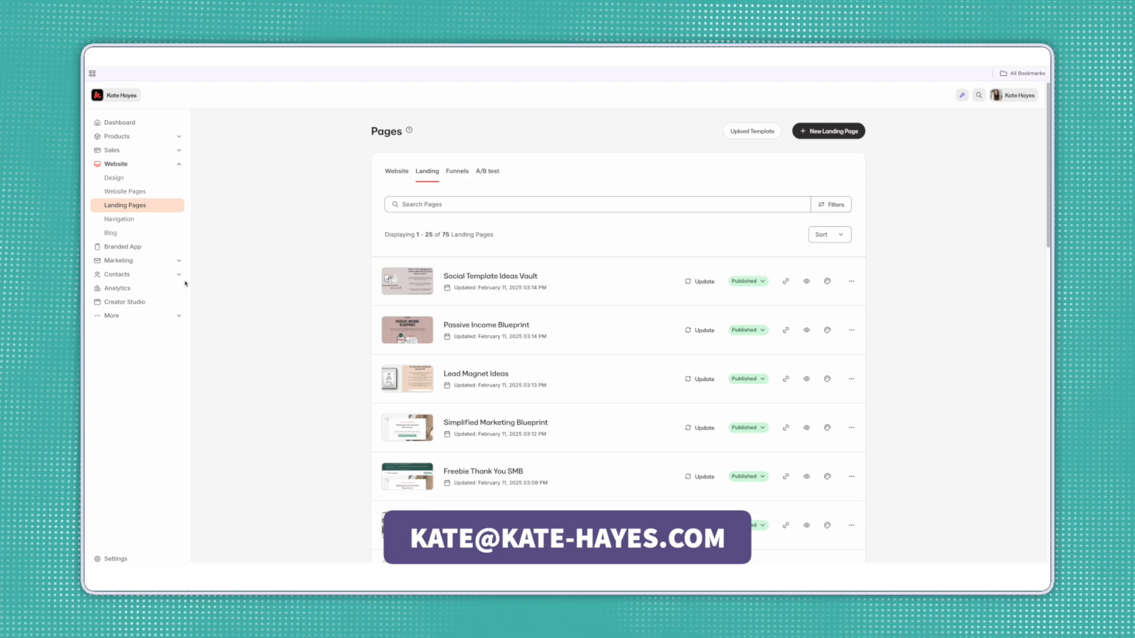
pyautogui.click(180, 262)
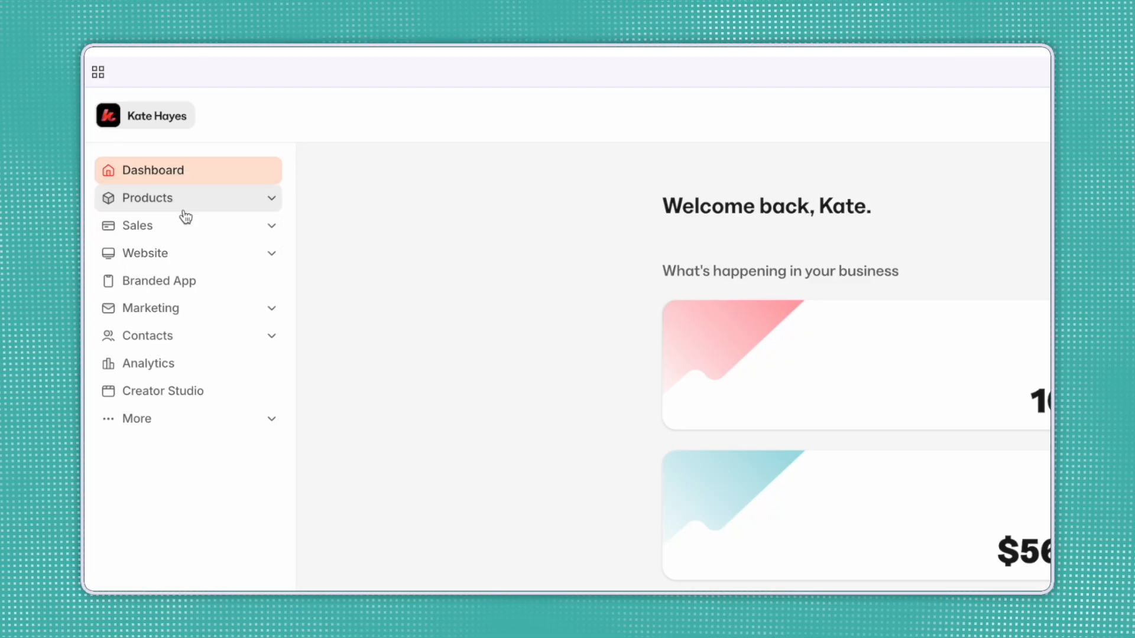
# Step: Start a new course from the Courses page with the Evergreen course type
pyautogui.click(171, 205)
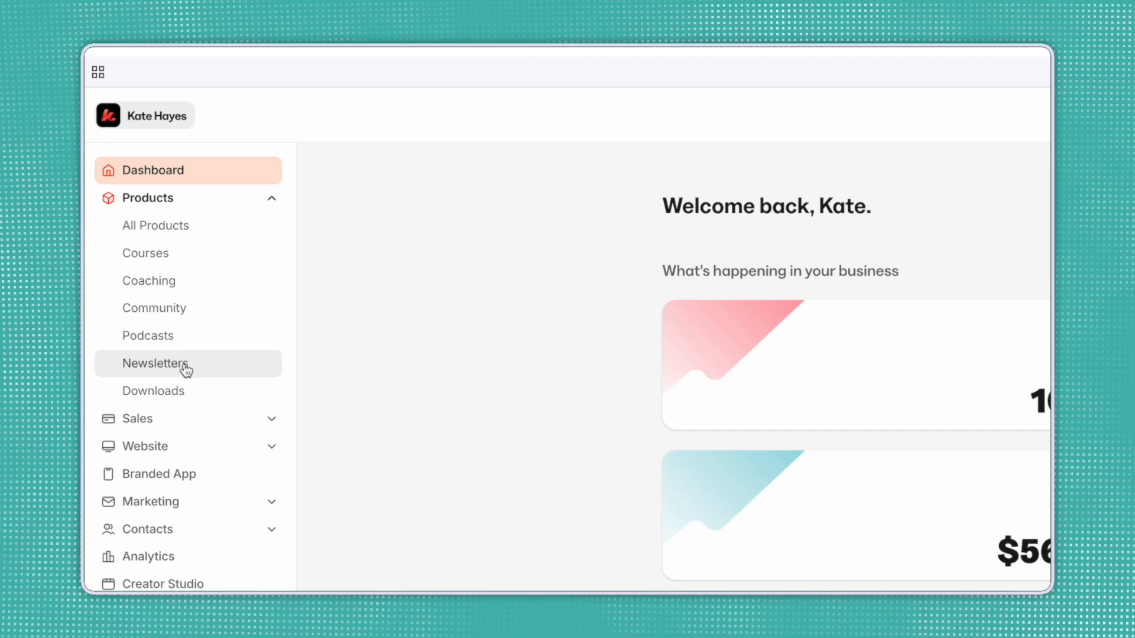
pyautogui.click(169, 260)
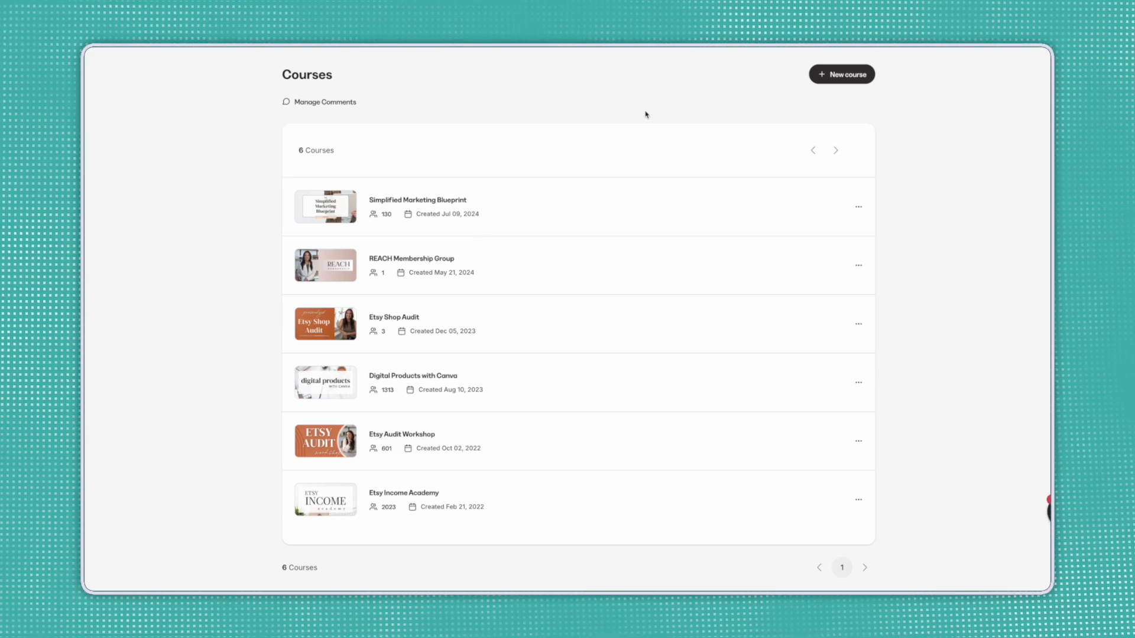
pyautogui.click(842, 74)
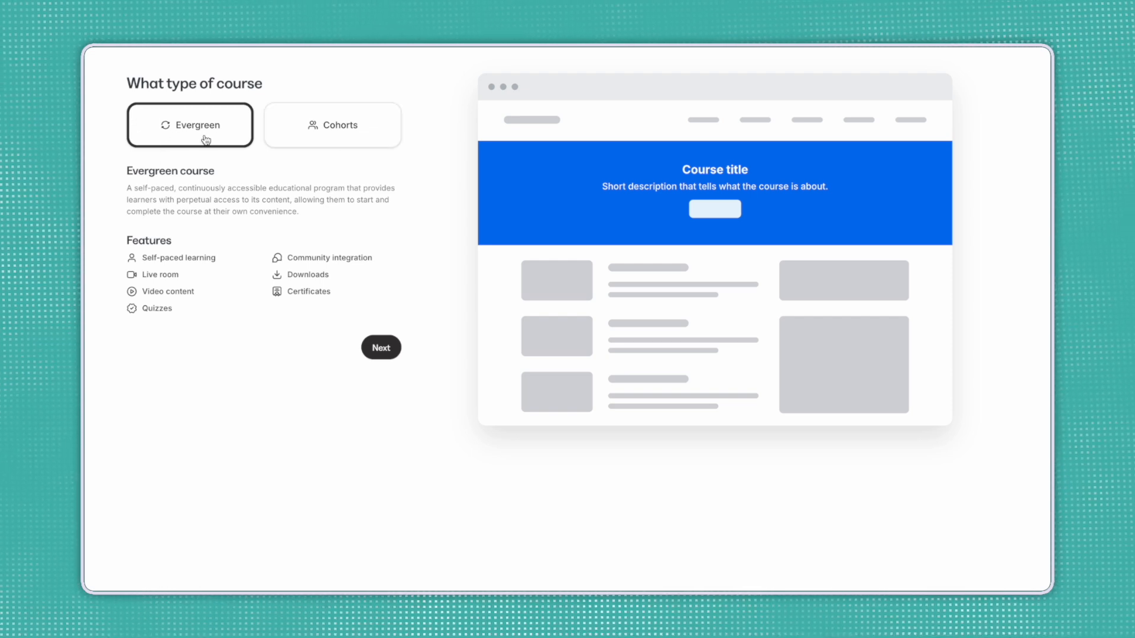
pyautogui.click(378, 348)
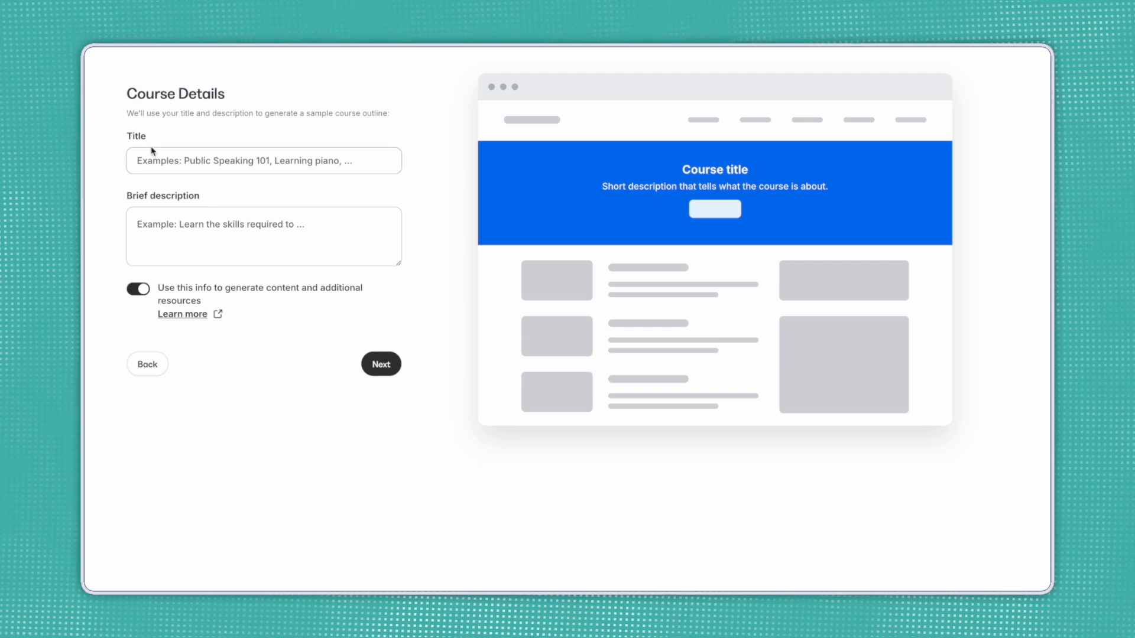
# Step: Title the course "My Mini Course" with the brief description "This course is about how to market your business online"
pyautogui.click(236, 166)
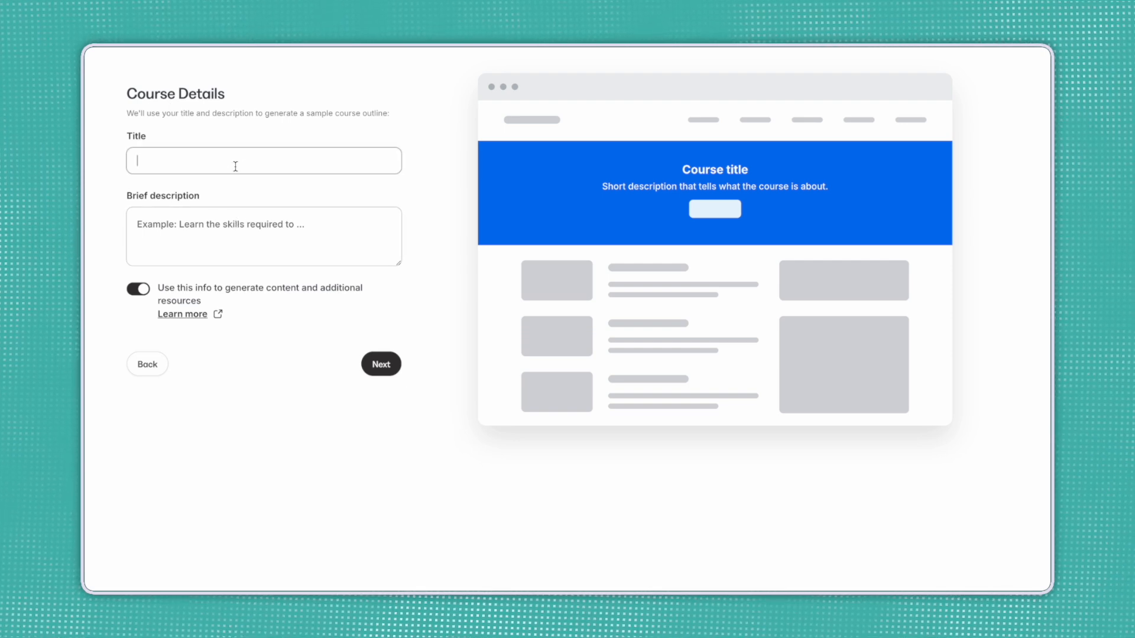
pyautogui.write('My Mini Course')
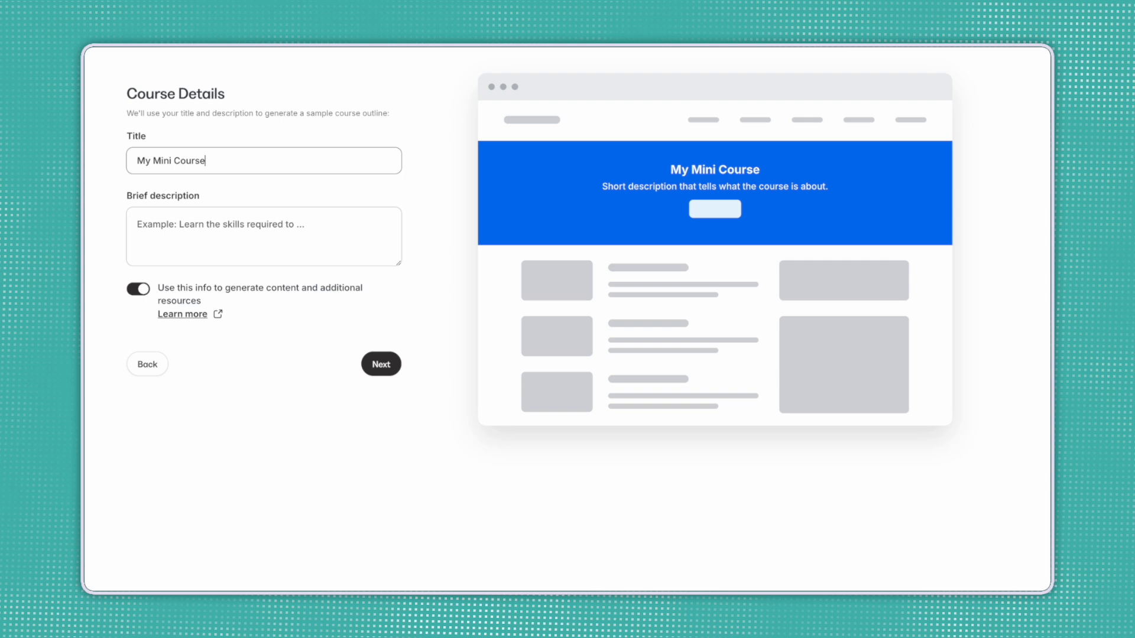
pyautogui.click(216, 235)
pyautogui.write('This course is about how to market your business online')
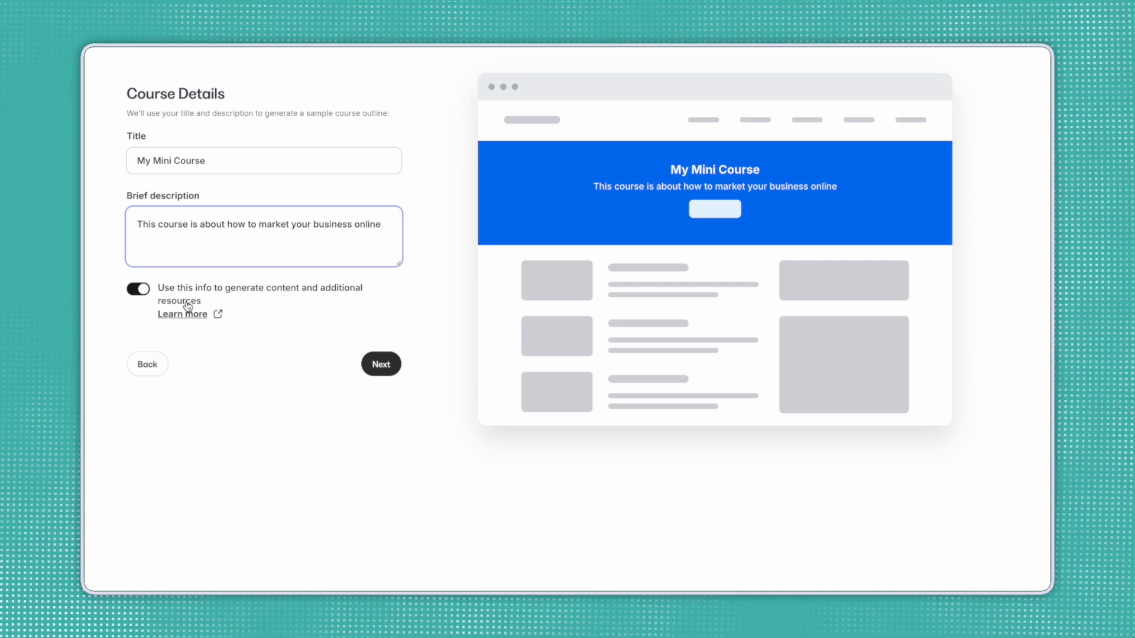
# Step: Turn off generating content and additional resources from the course info, and continue to the appearance settings
pyautogui.click(142, 291)
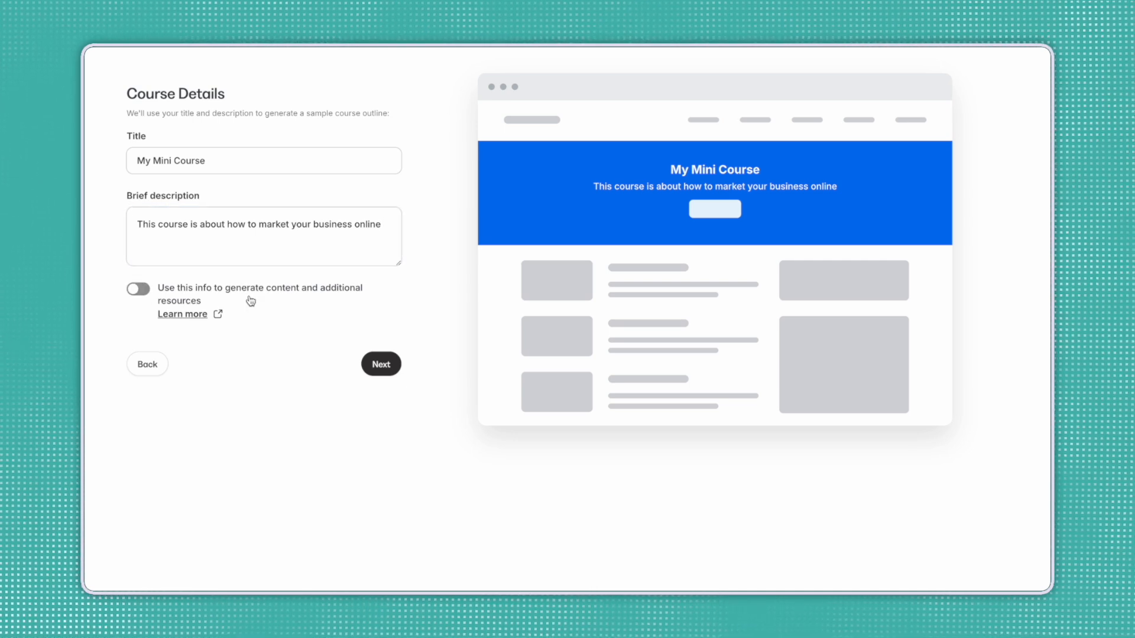
pyautogui.click(380, 365)
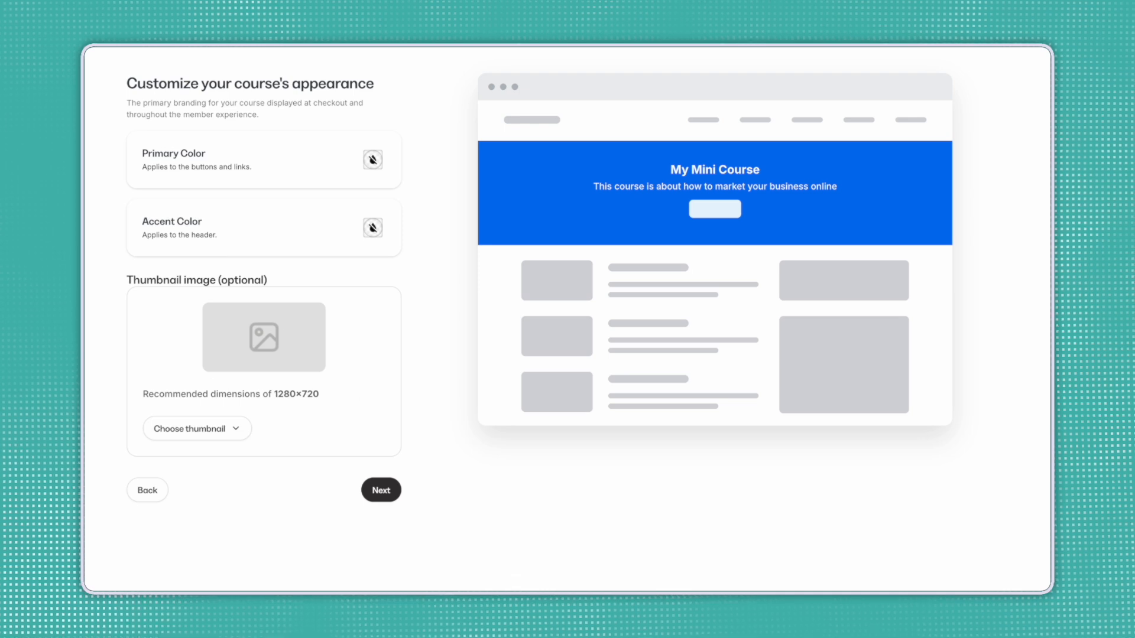
# Step: Set the course's primary color to rust orange and its accent color to light sage green
pyautogui.click(373, 159)
pyautogui.click(383, 190)
pyautogui.click(344, 218)
pyautogui.click(372, 228)
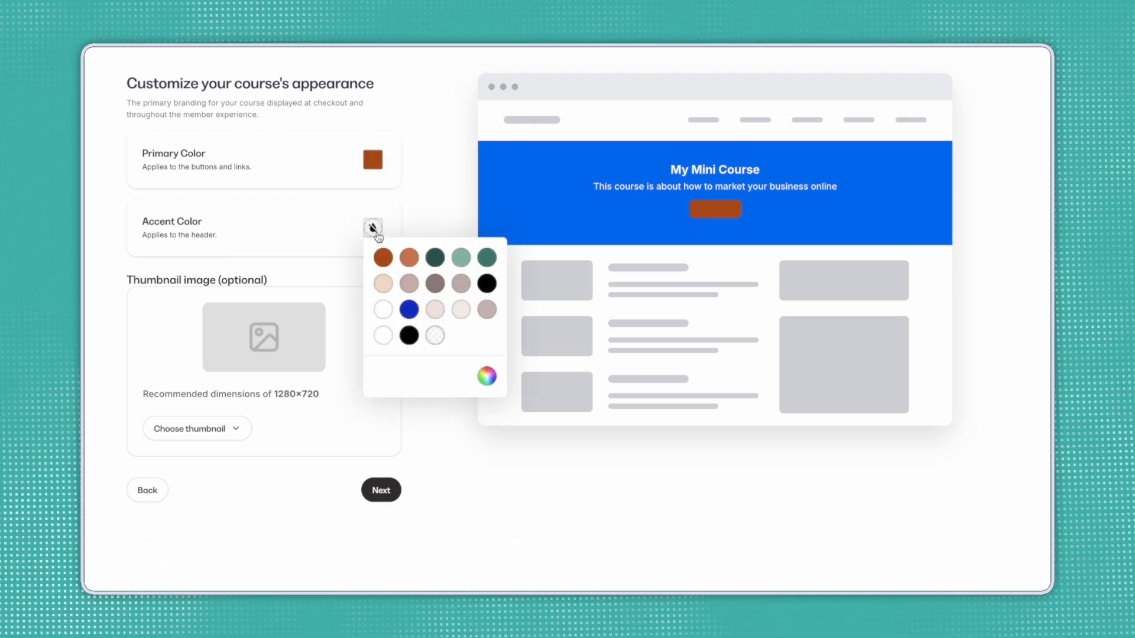
pyautogui.click(464, 260)
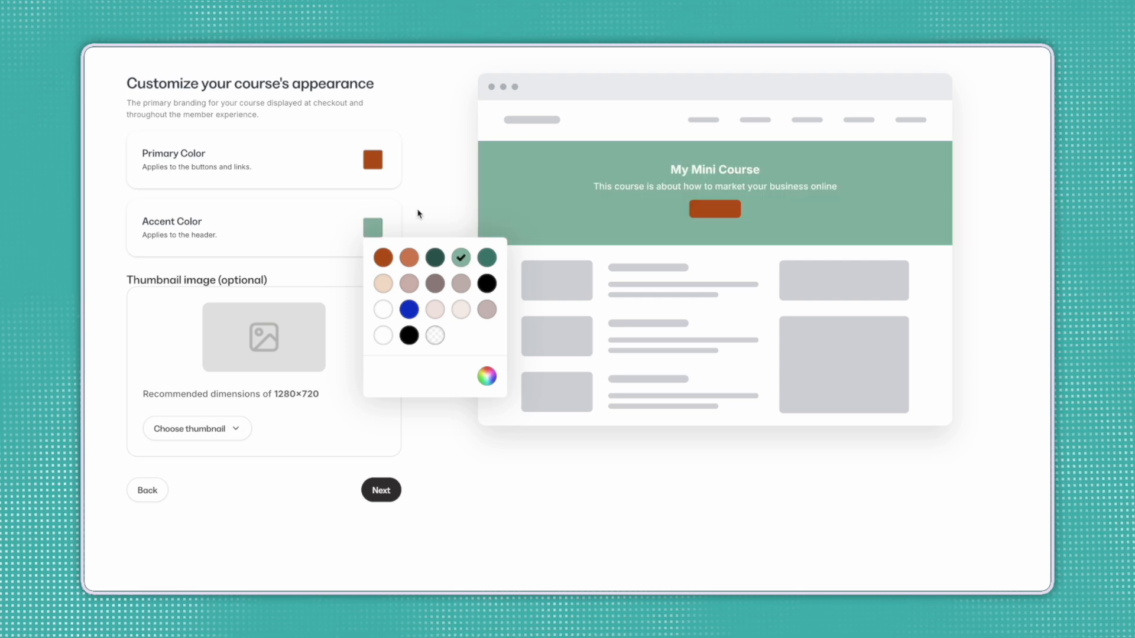
pyautogui.click(467, 214)
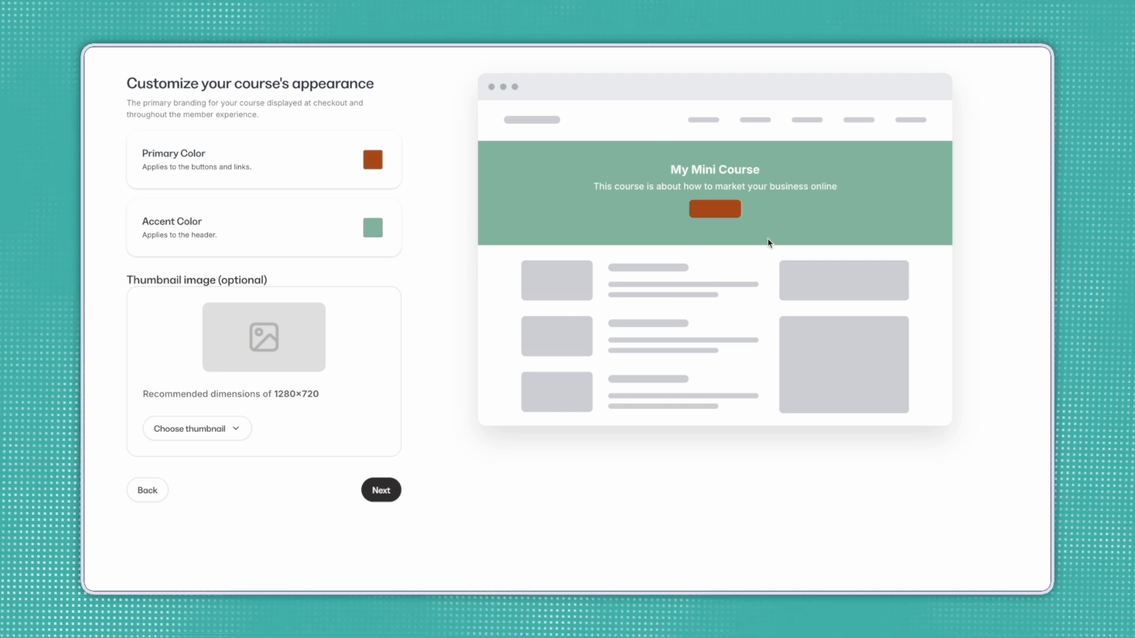
# Step: Upload 1.png as the course's thumbnail image and save it without cropping
pyautogui.click(236, 430)
pyautogui.click(201, 464)
pyautogui.click(386, 335)
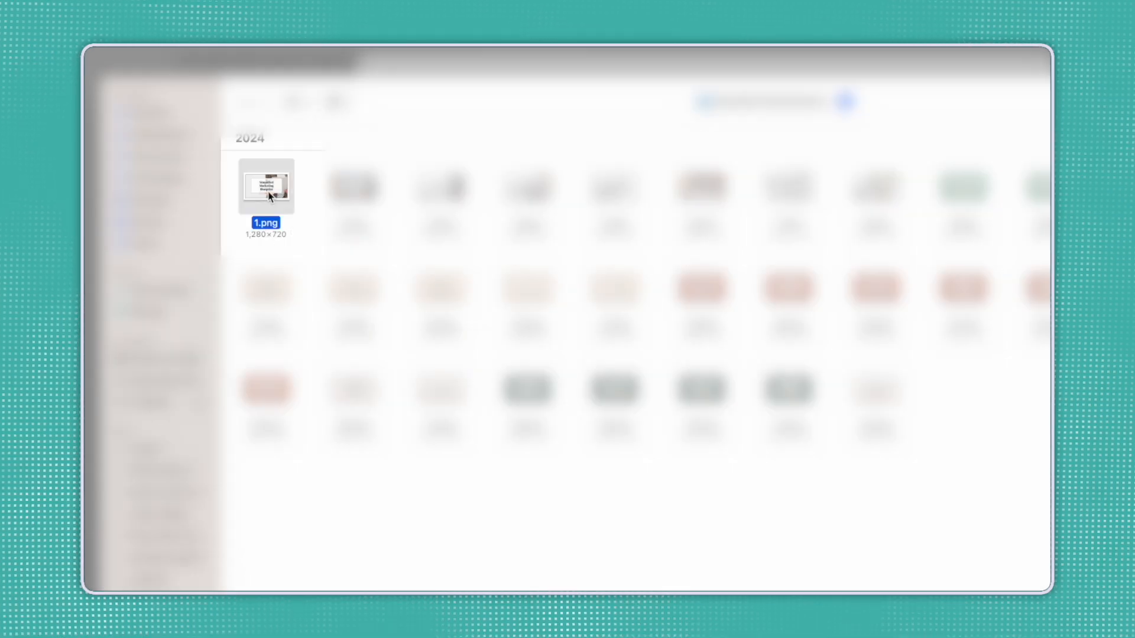
pyautogui.press('Return')
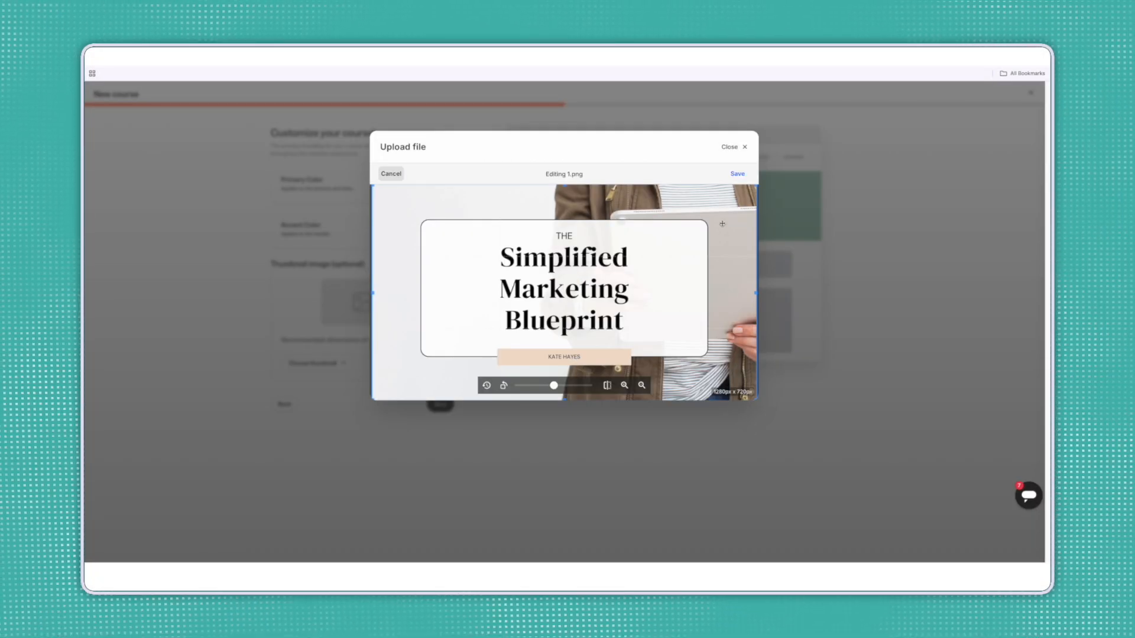
pyautogui.click(738, 175)
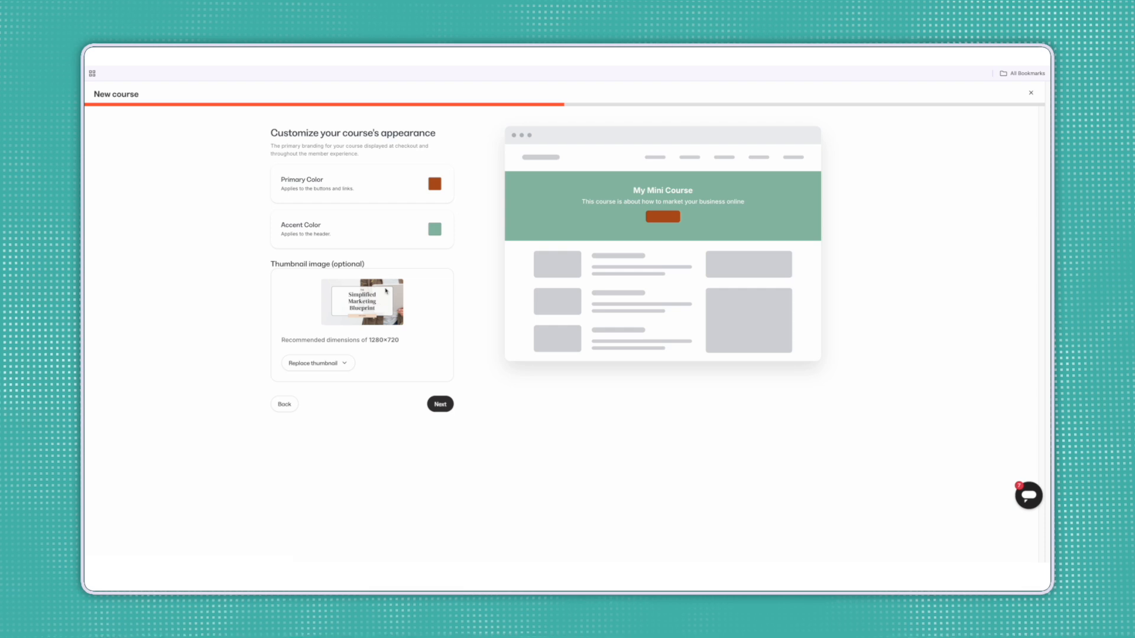
# Step: Continue to the pricing settings and make the course paid, with a one-time payment and a price of 99
pyautogui.click(452, 410)
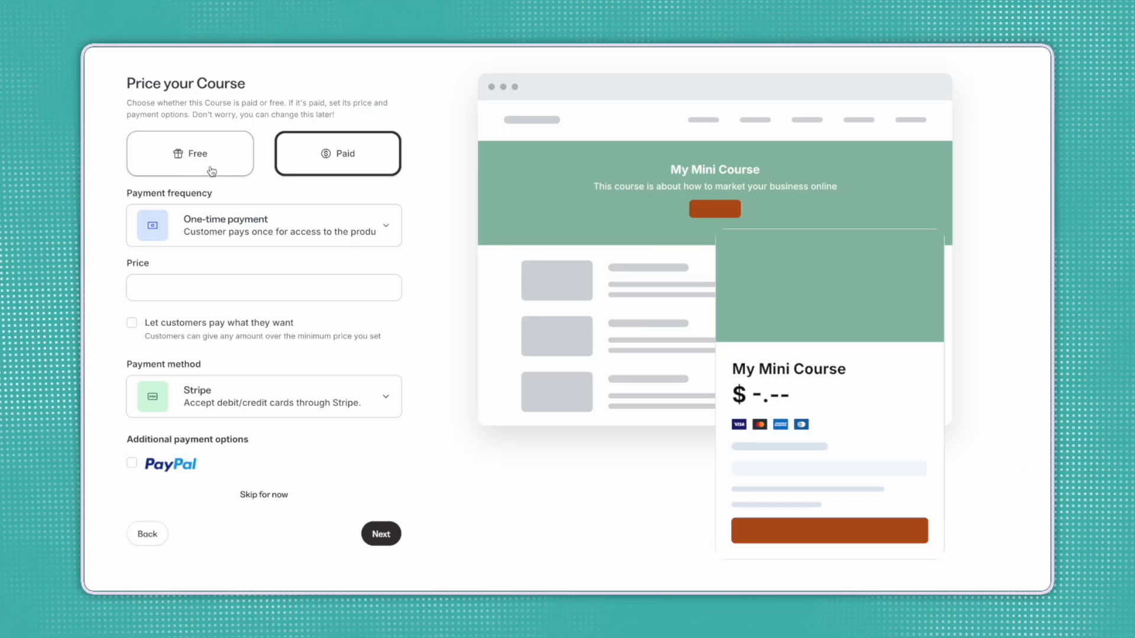
pyautogui.click(190, 161)
pyautogui.click(329, 171)
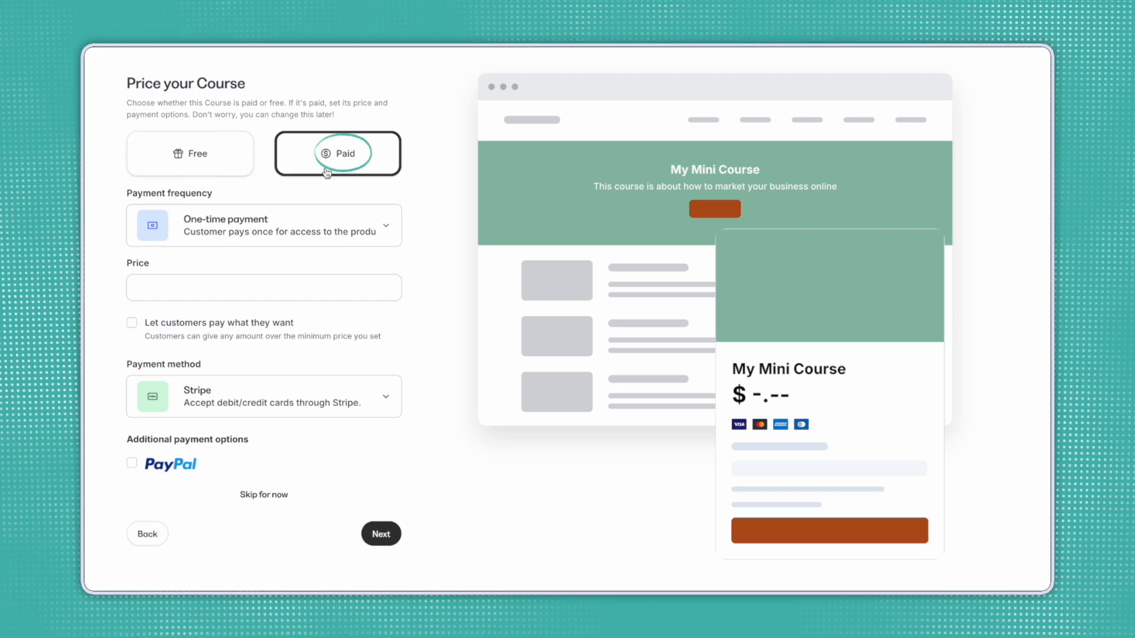
pyautogui.click(355, 232)
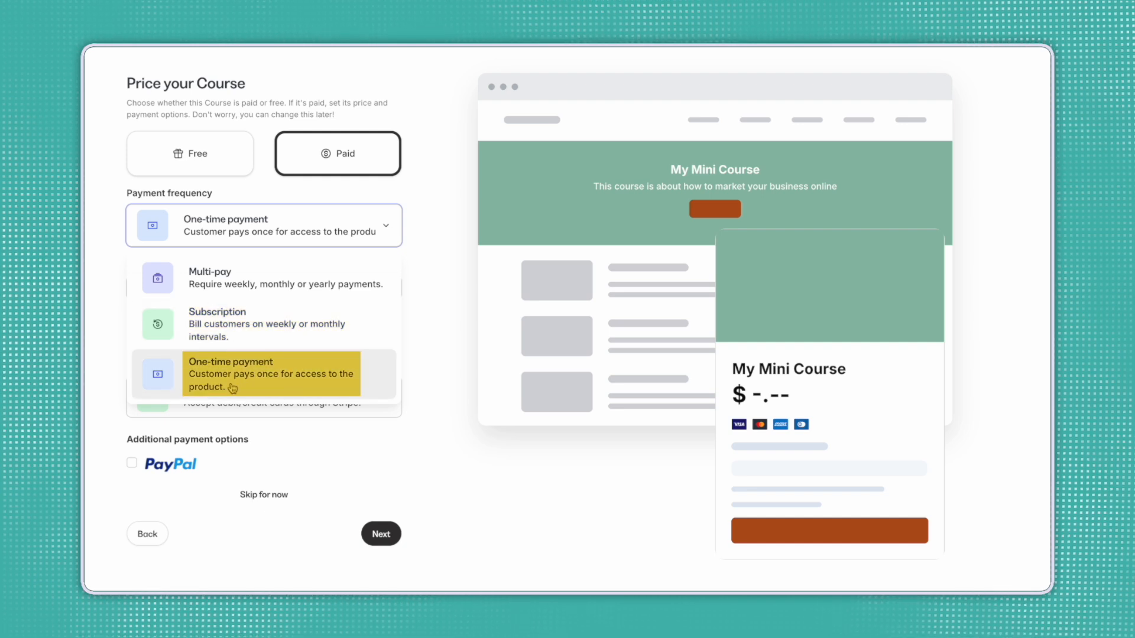
pyautogui.click(318, 391)
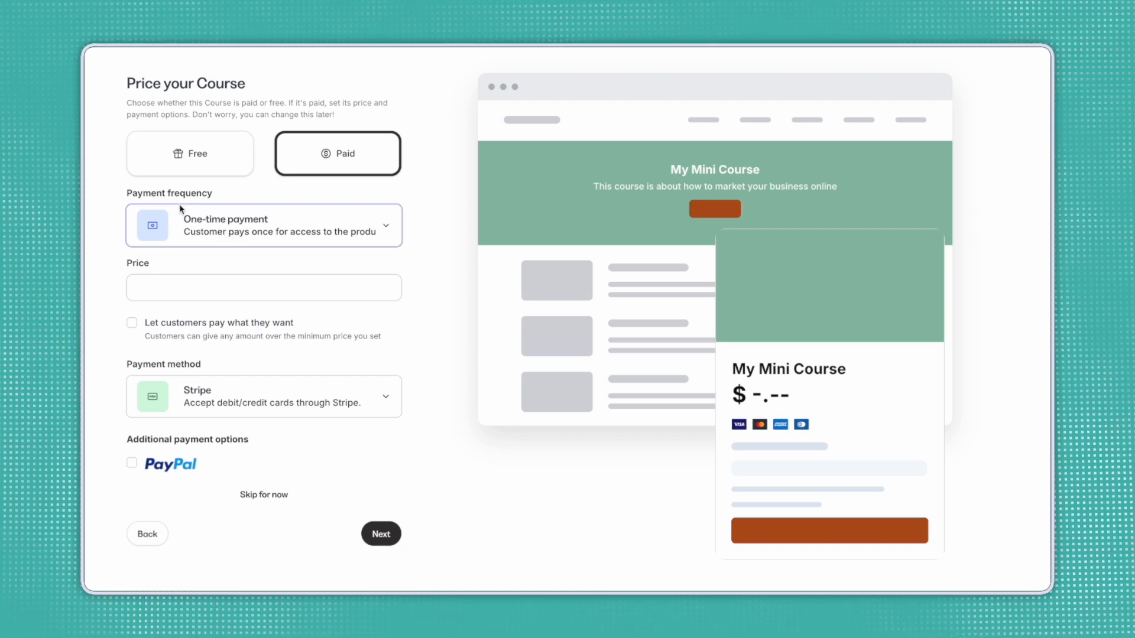
pyautogui.click(247, 287)
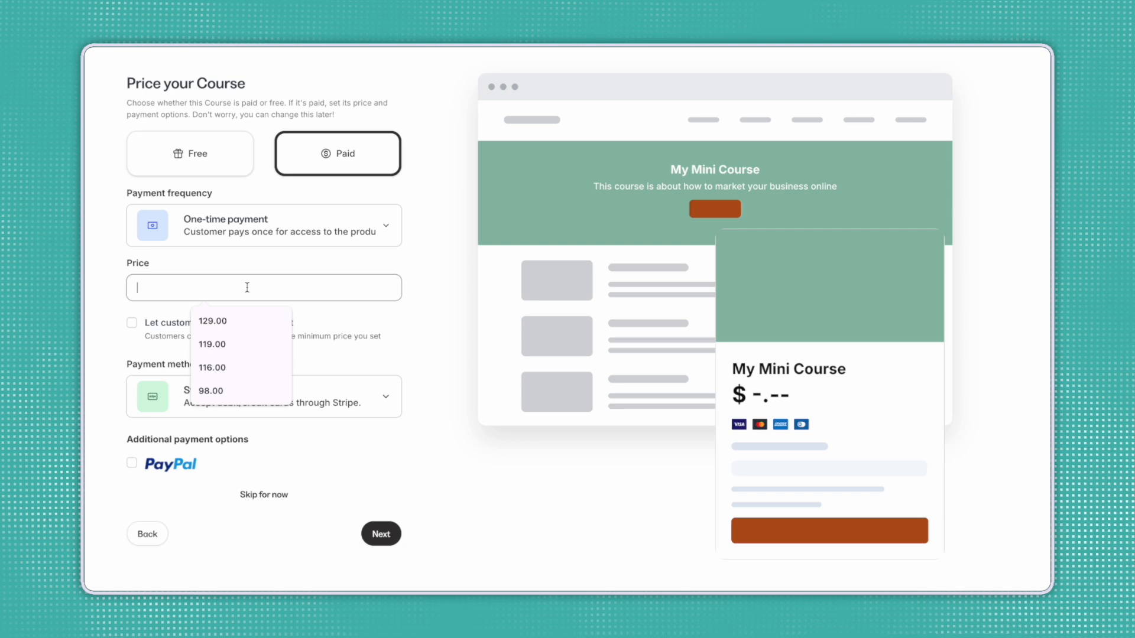
pyautogui.write('99')
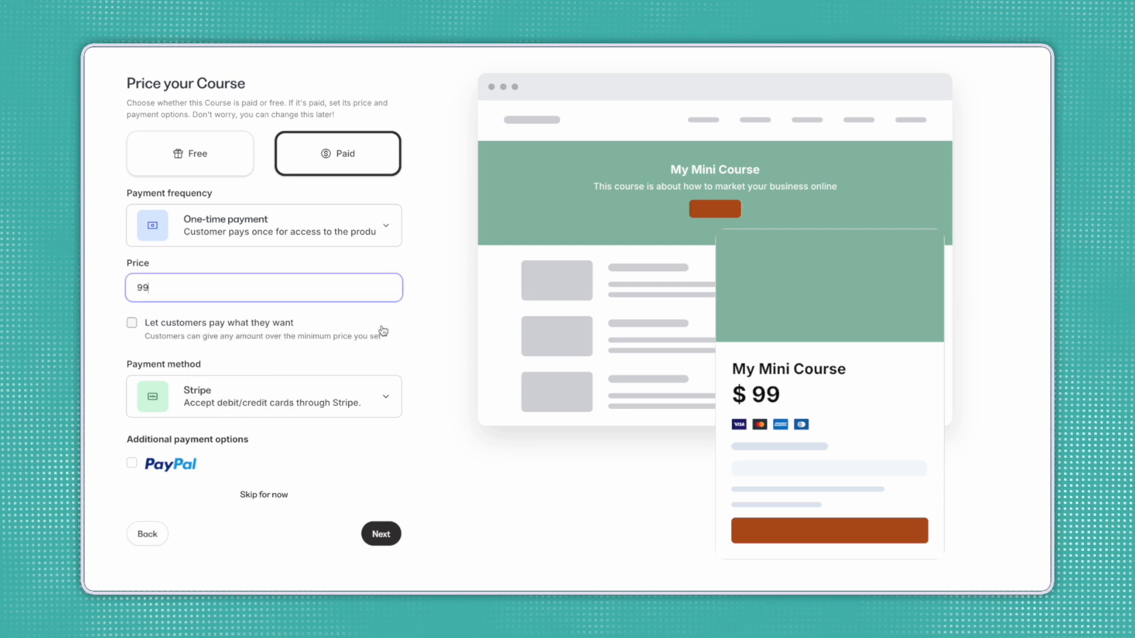
# Step: Choose Stripe as the payment method, enable PayPal as an additional payment option, and continue to the course outline
pyautogui.click(259, 393)
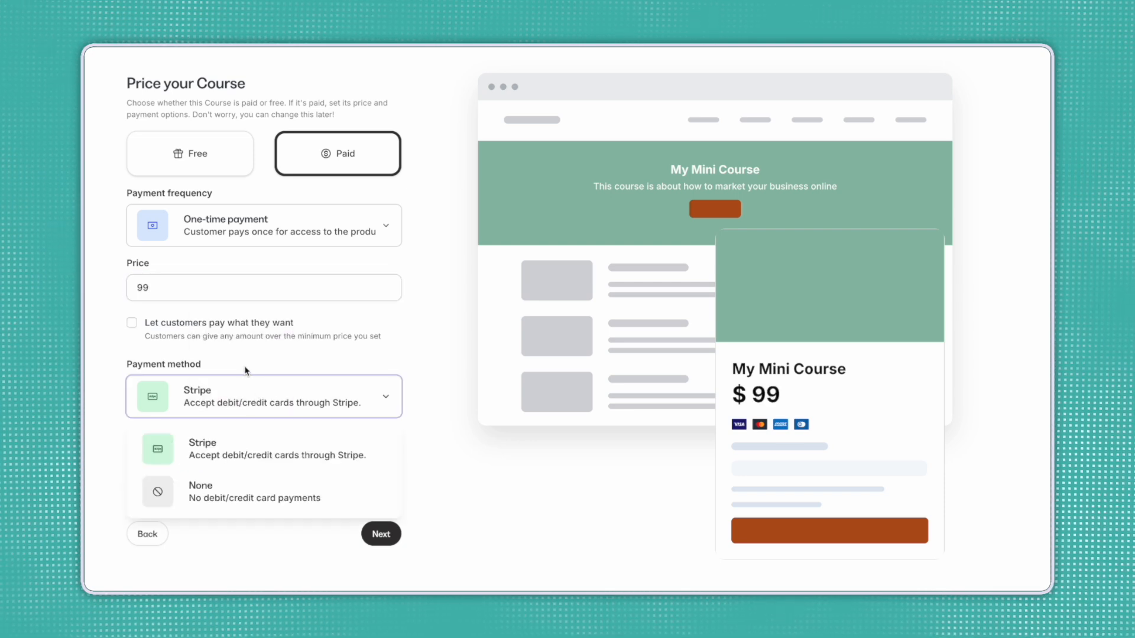
pyautogui.click(260, 451)
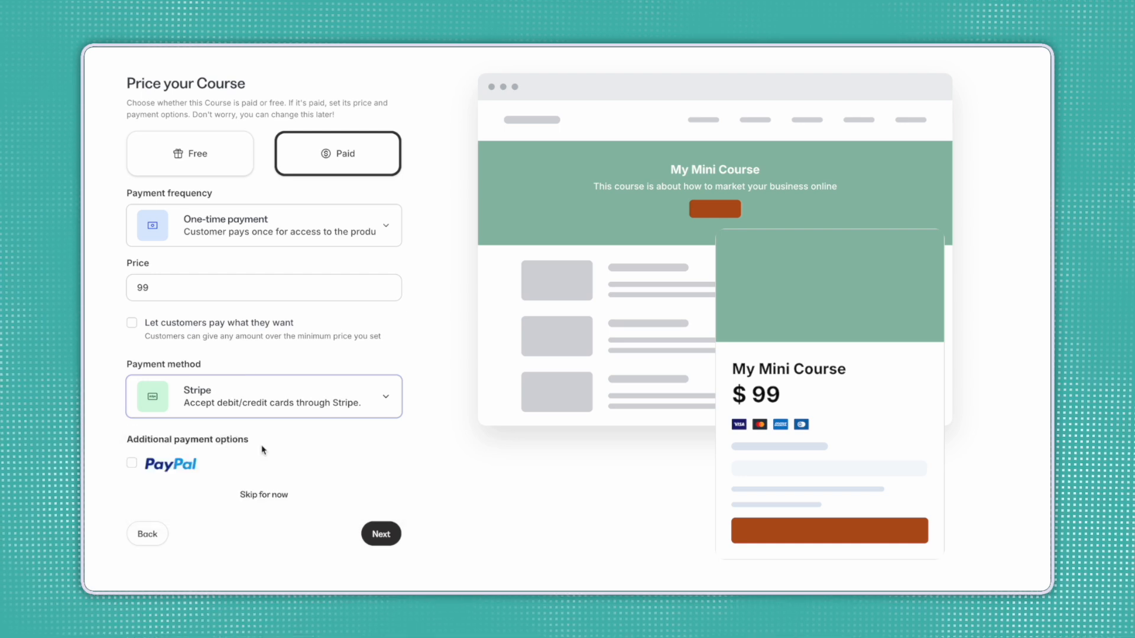
pyautogui.click(131, 463)
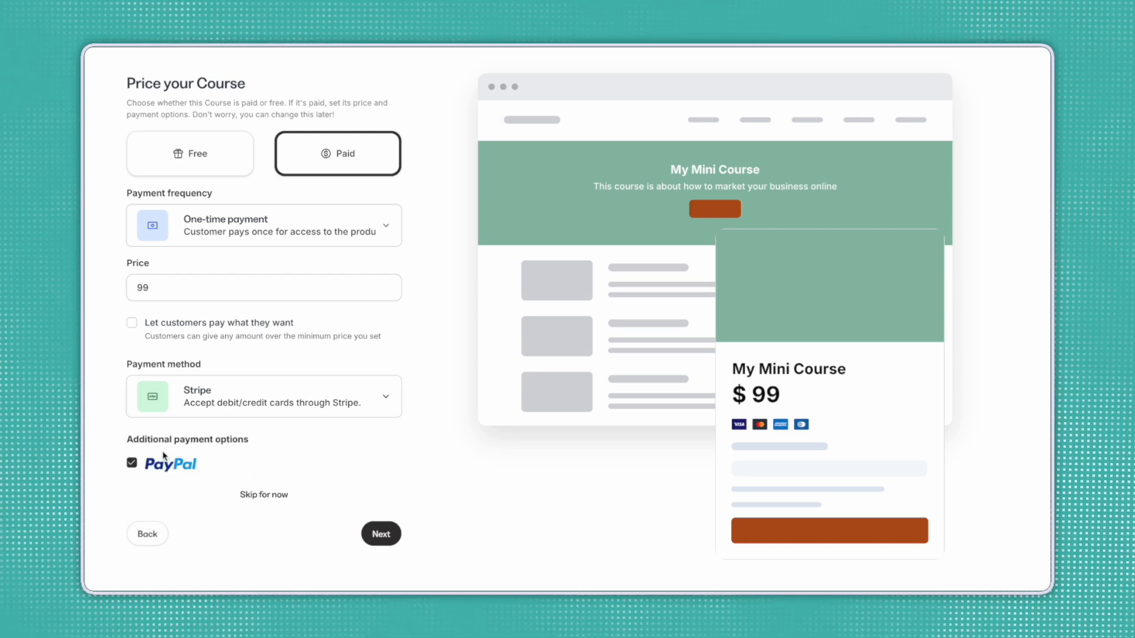
pyautogui.click(401, 539)
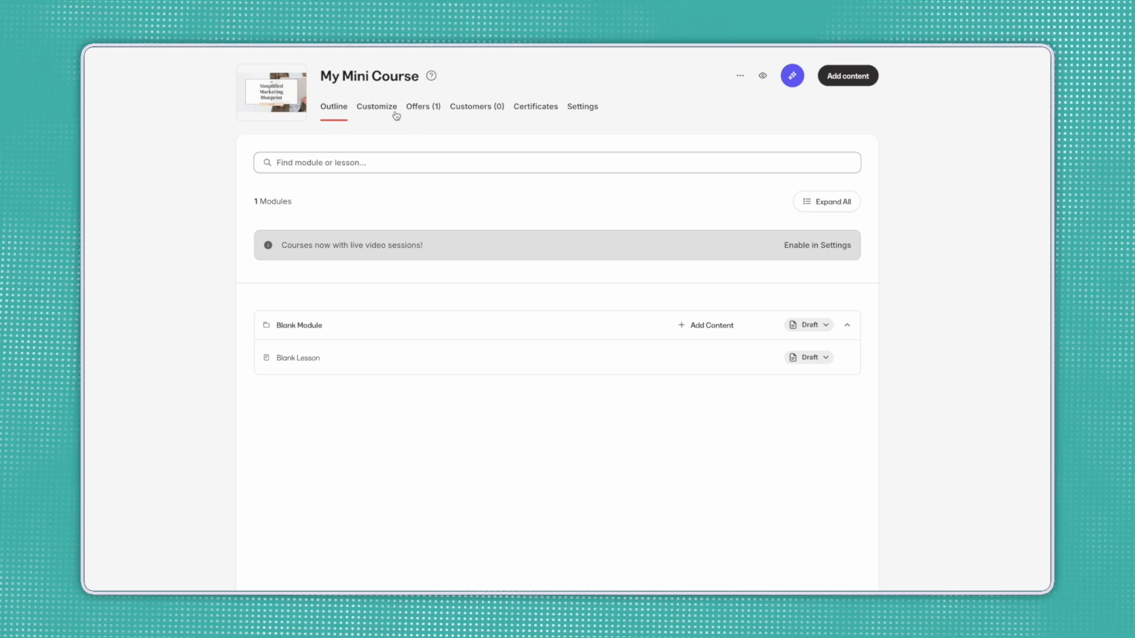
# Step: Rename the blank module as "Why you need a marketing plan" and save it
pyautogui.moveTo(292, 335)
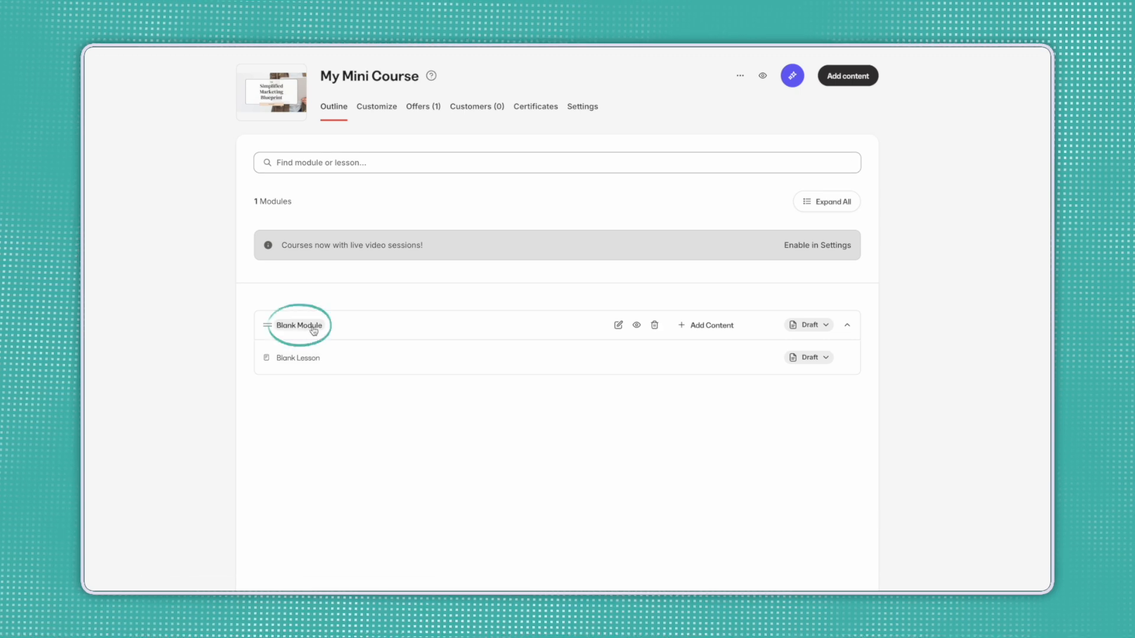
pyautogui.click(313, 329)
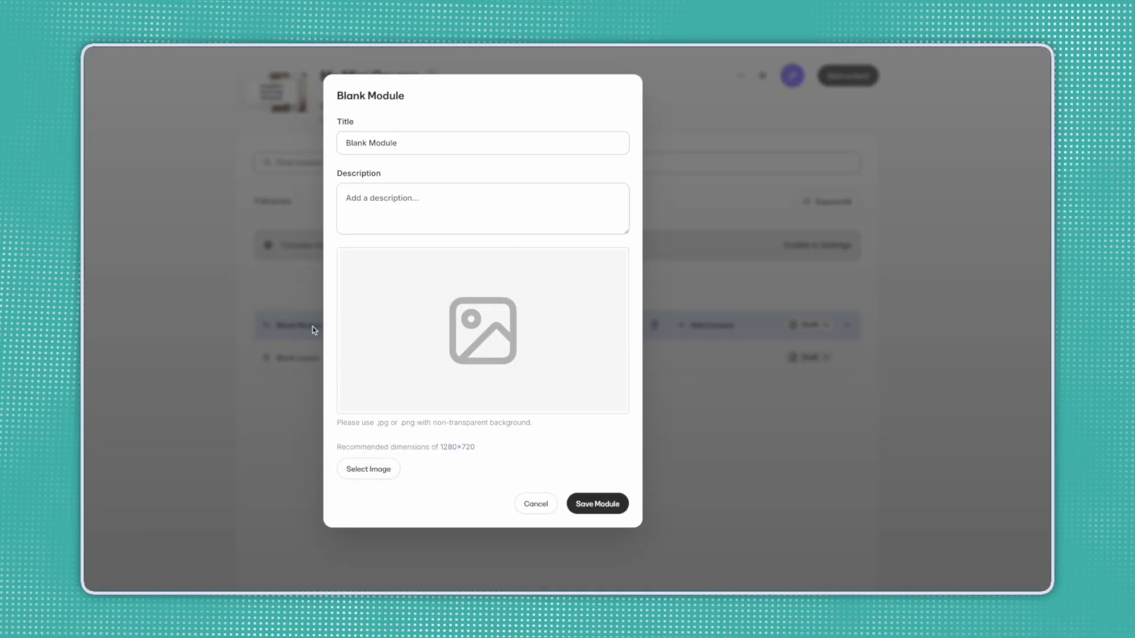
pyautogui.tripleClick(408, 136)
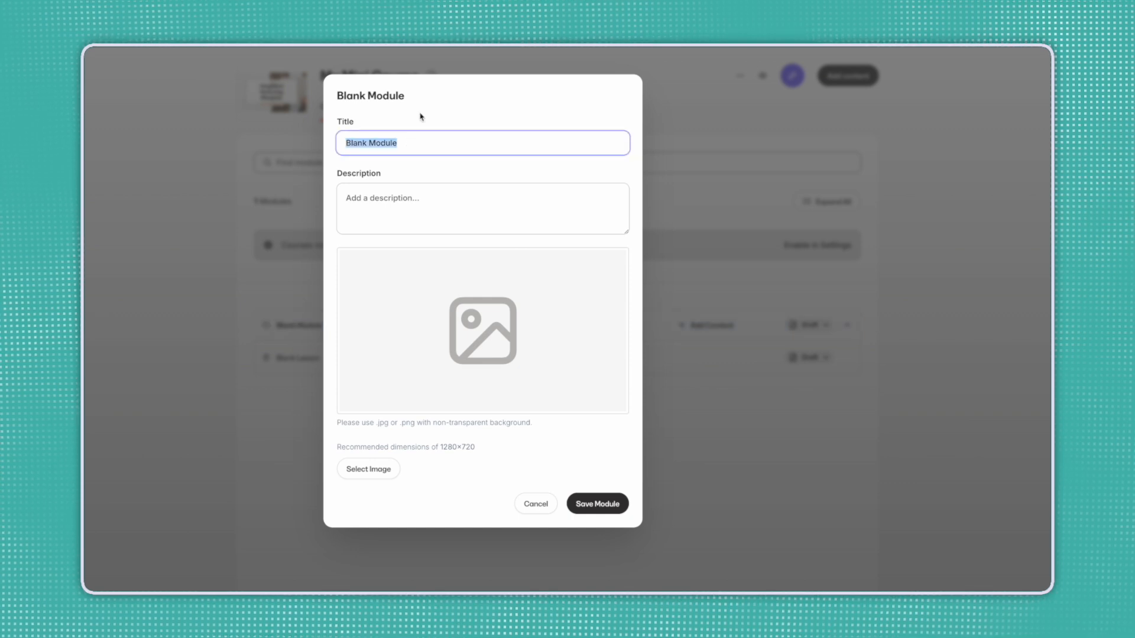
pyautogui.write('Why you nee')
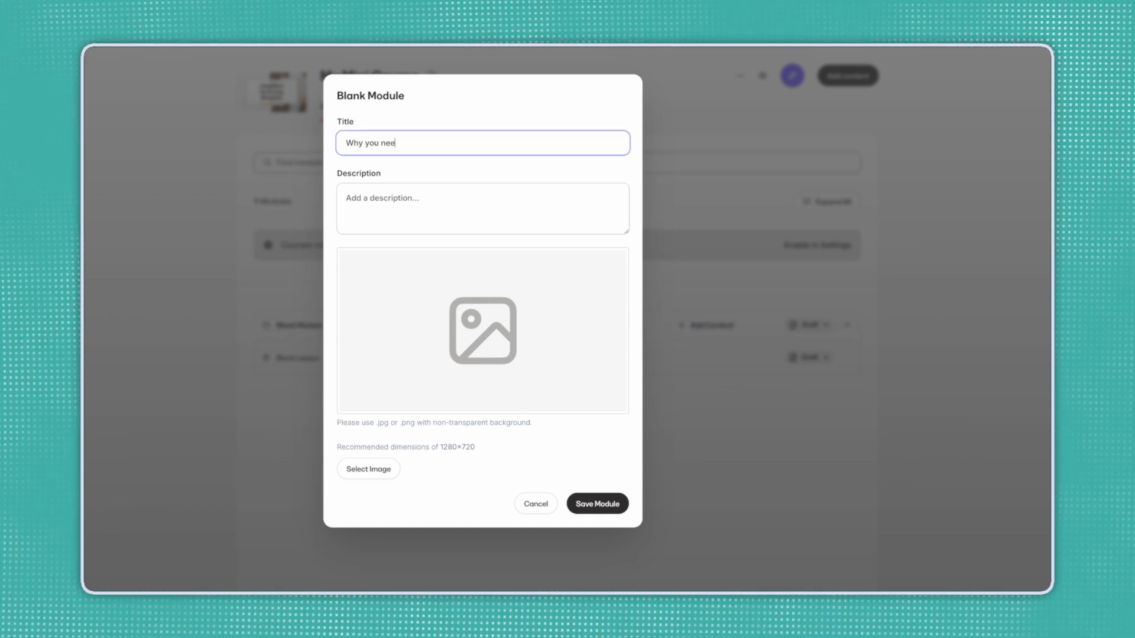
pyautogui.write('d a marketing plan')
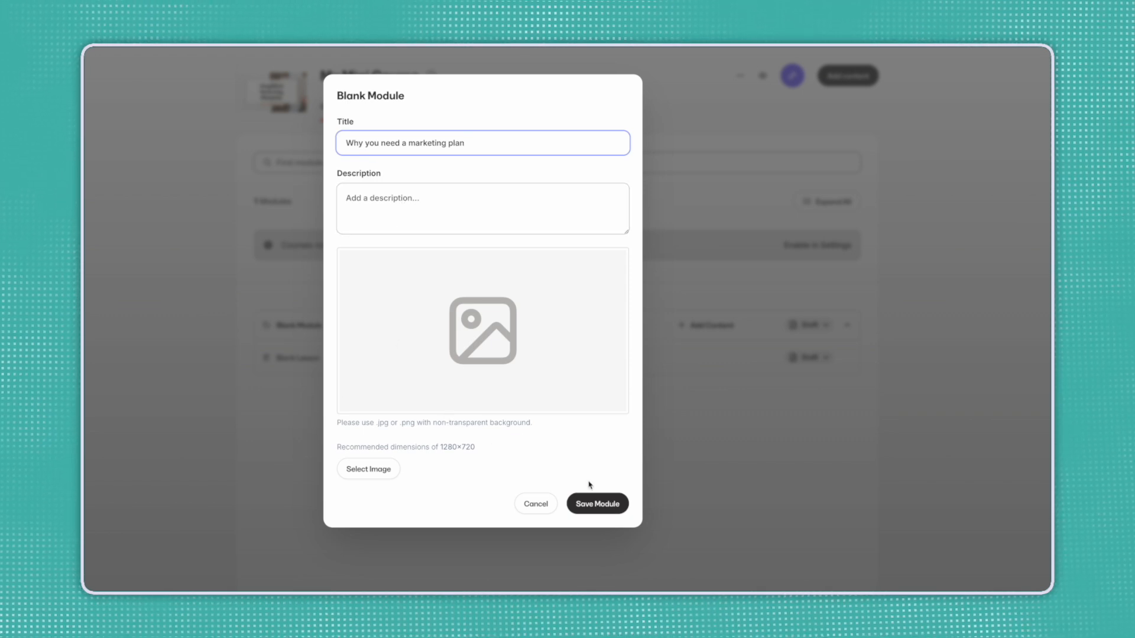
pyautogui.click(612, 507)
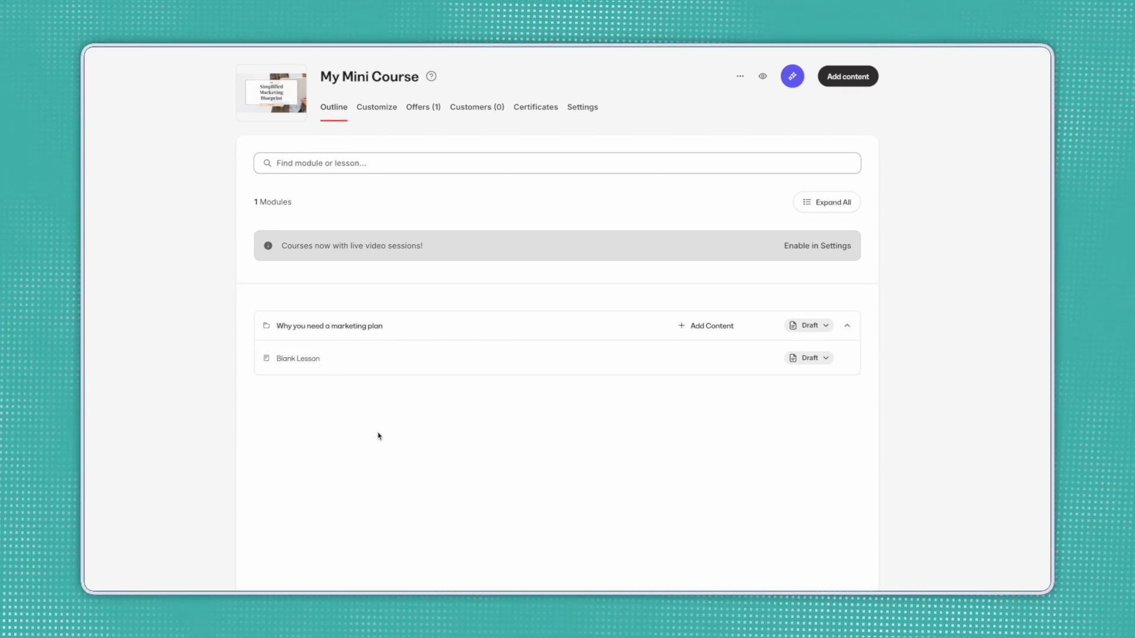
# Step: Open the blank lesson in the marketing plan module for editing and set its media type to Video
pyautogui.click(304, 360)
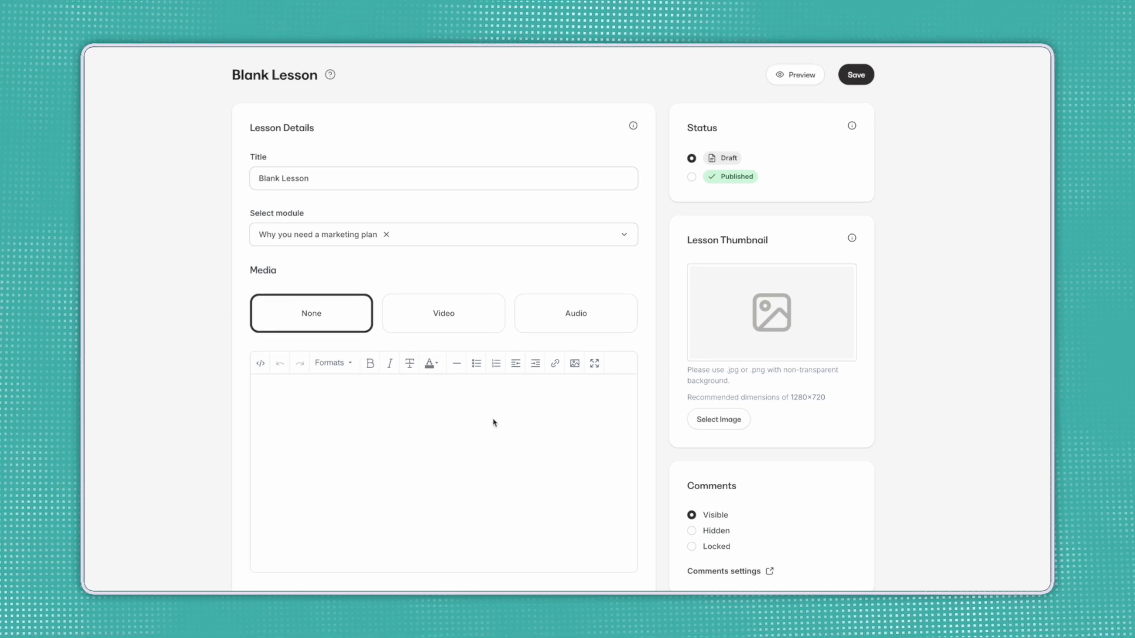
pyautogui.scroll(-2, 383, 347)
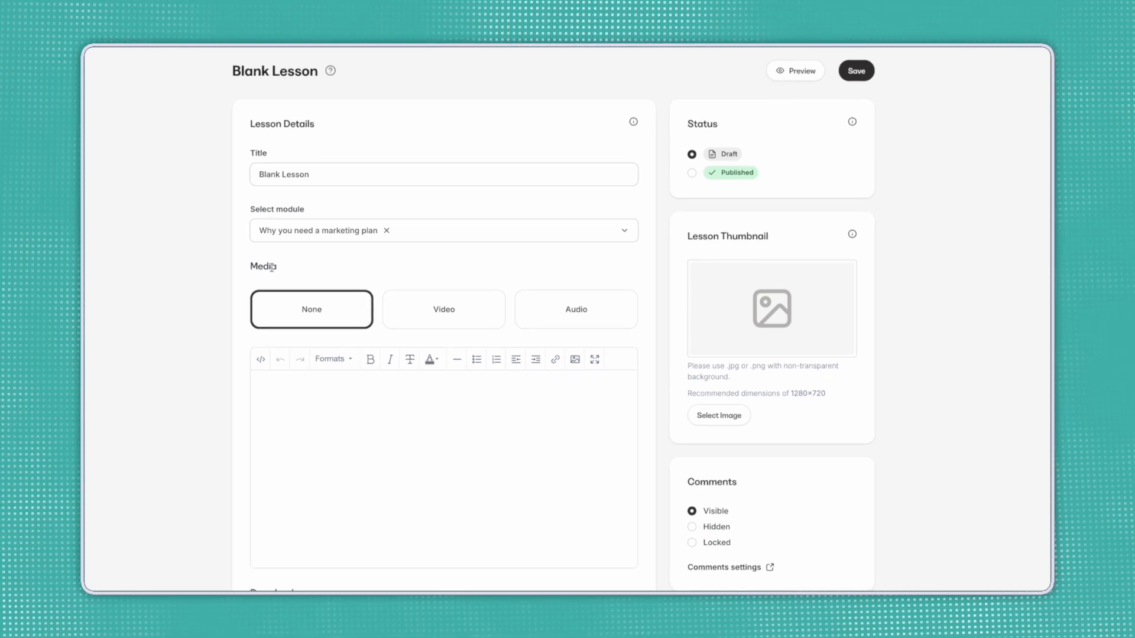
pyautogui.click(461, 312)
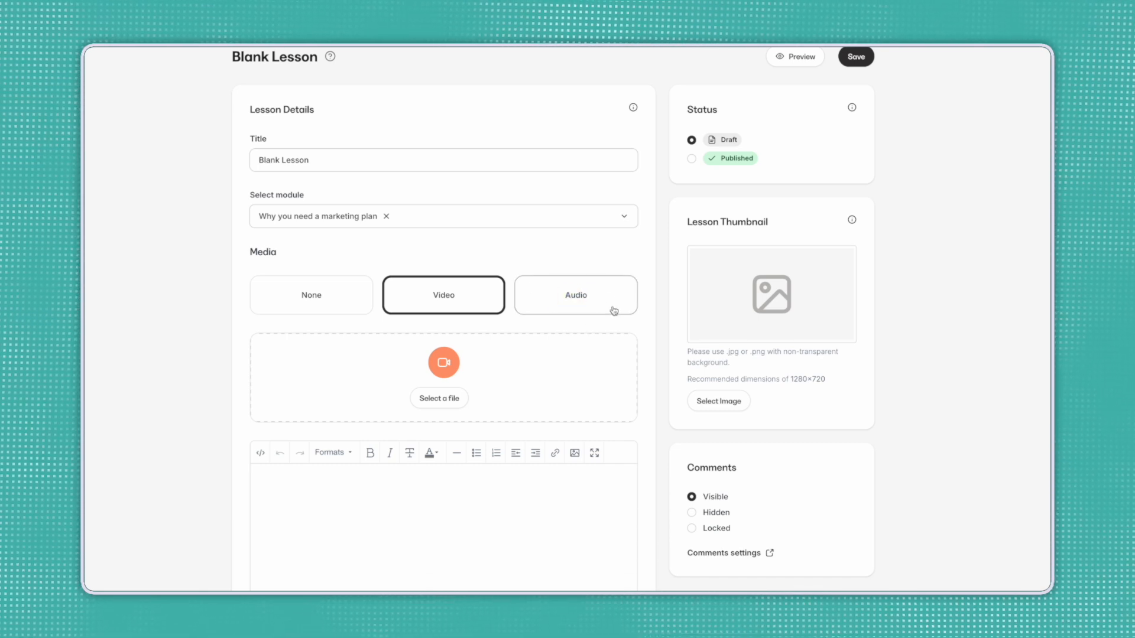
pyautogui.click(325, 300)
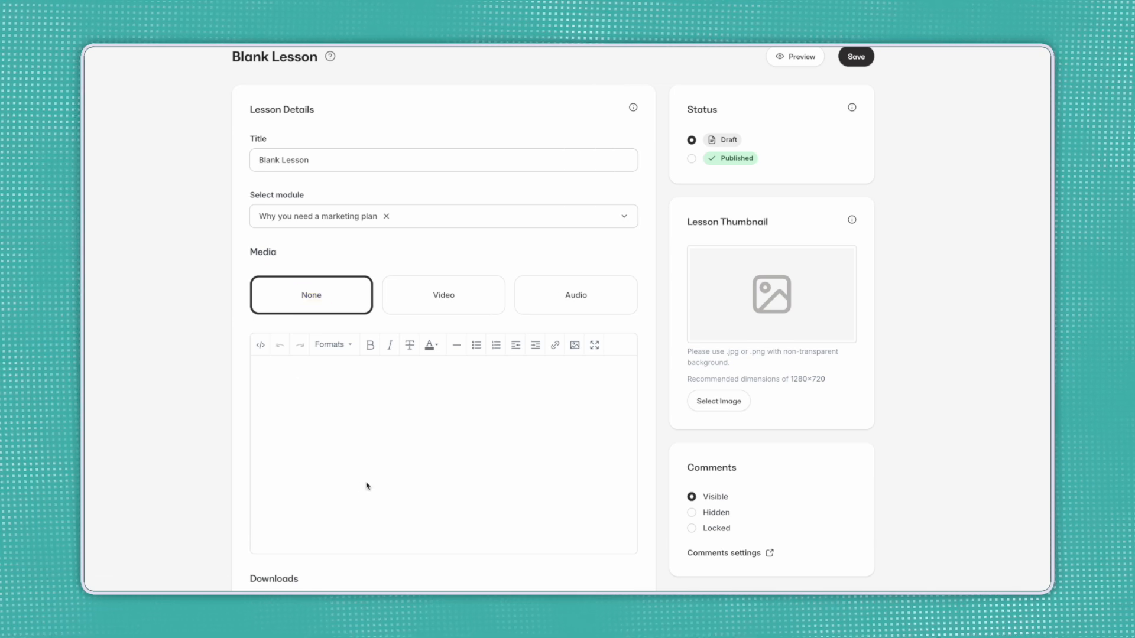
pyautogui.click(463, 302)
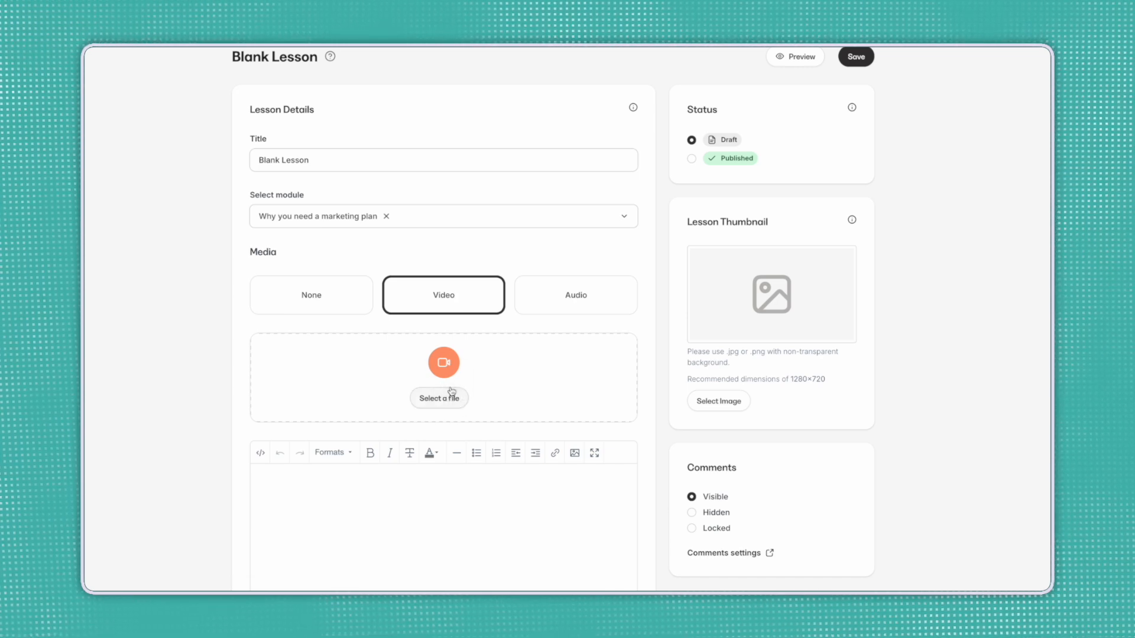
# Step: Retitle the blank lesson as "Email Marketing"
pyautogui.click(264, 156)
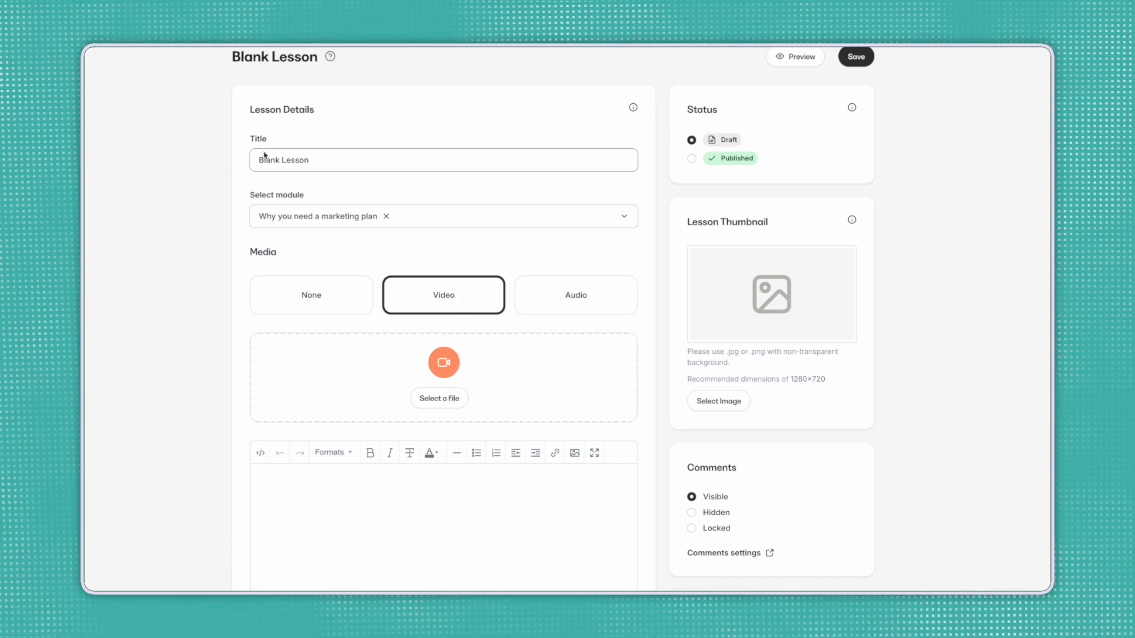
pyautogui.moveTo(332, 163); pyautogui.dragTo(218, 162)
pyautogui.write('Email Marketing')
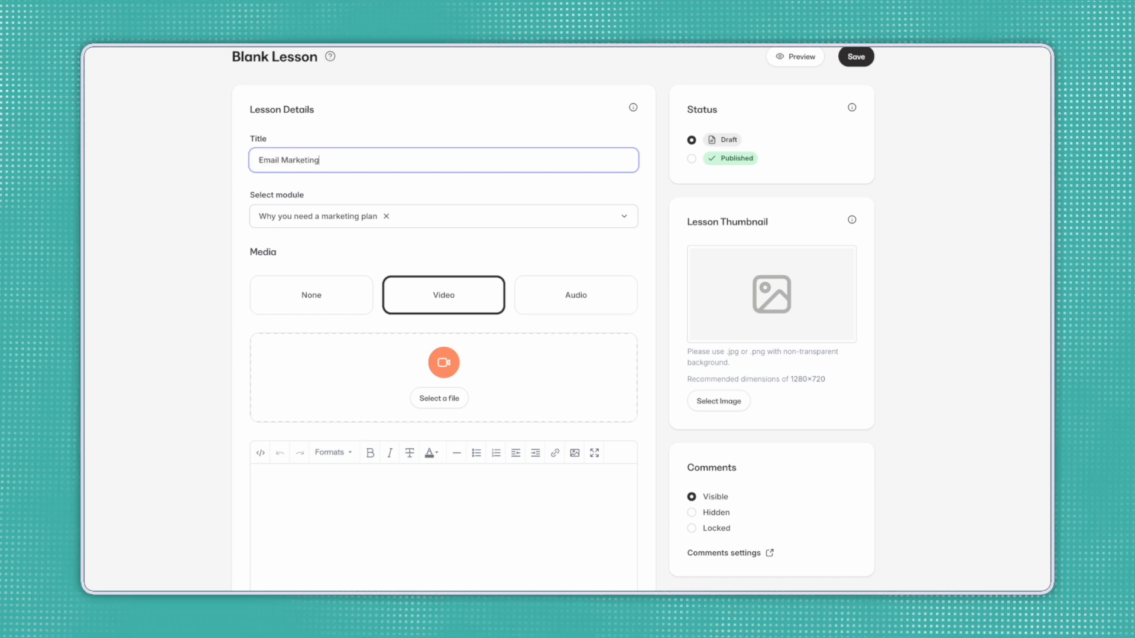
pyautogui.click(357, 186)
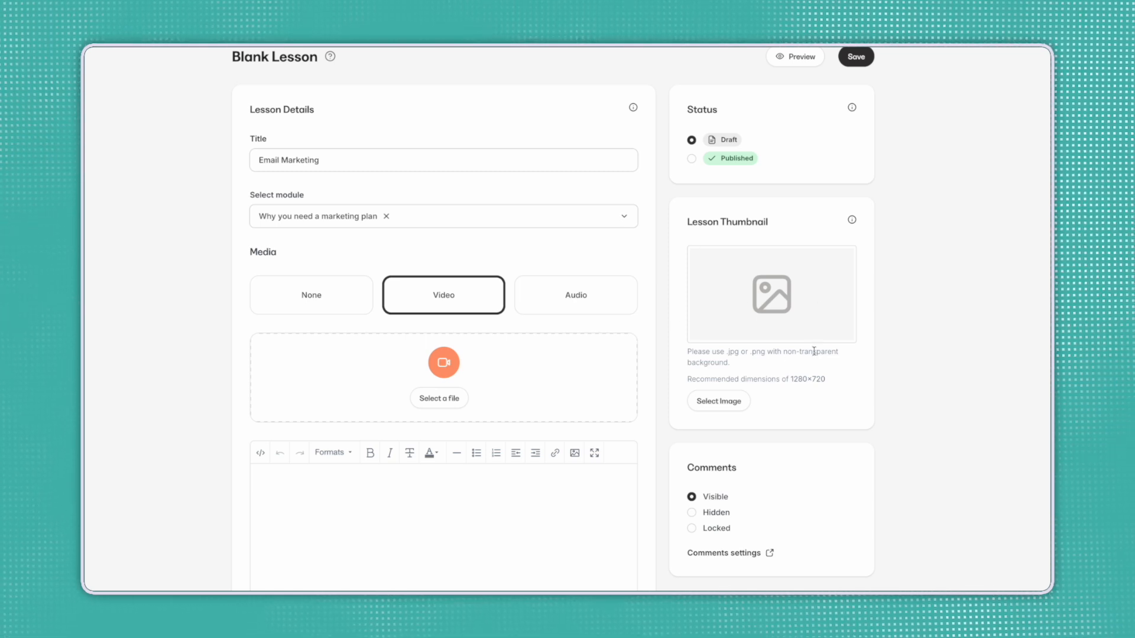
# Step: Enter "Email Marketing description" as the lesson's body text and open the option for adding downloadable files
pyautogui.scroll(-2, 421, 390)
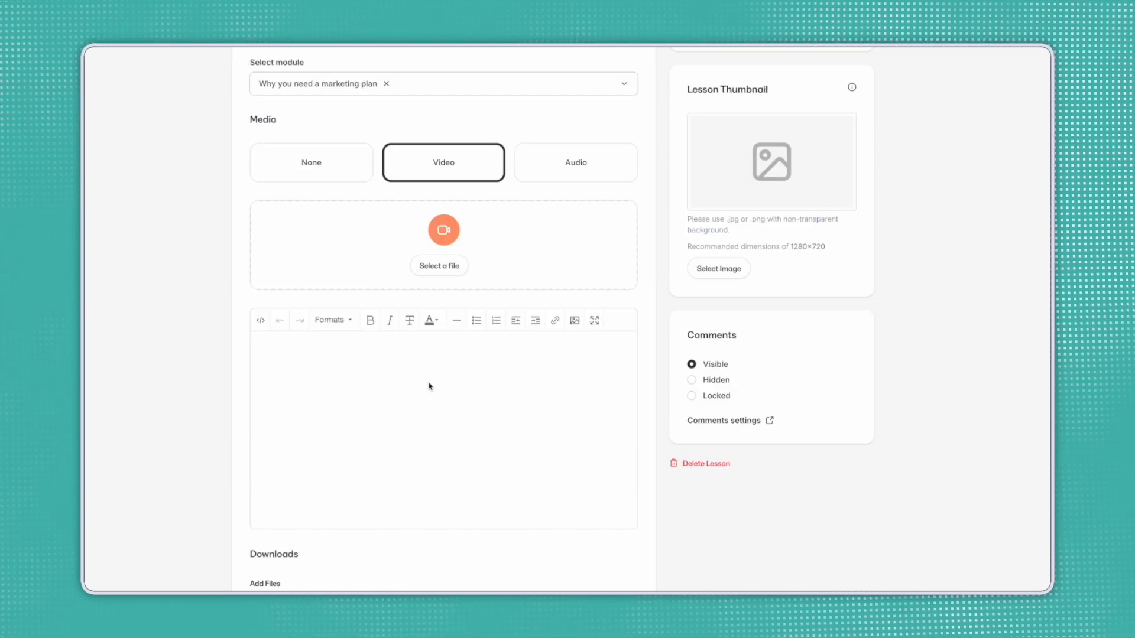
pyautogui.click(294, 368)
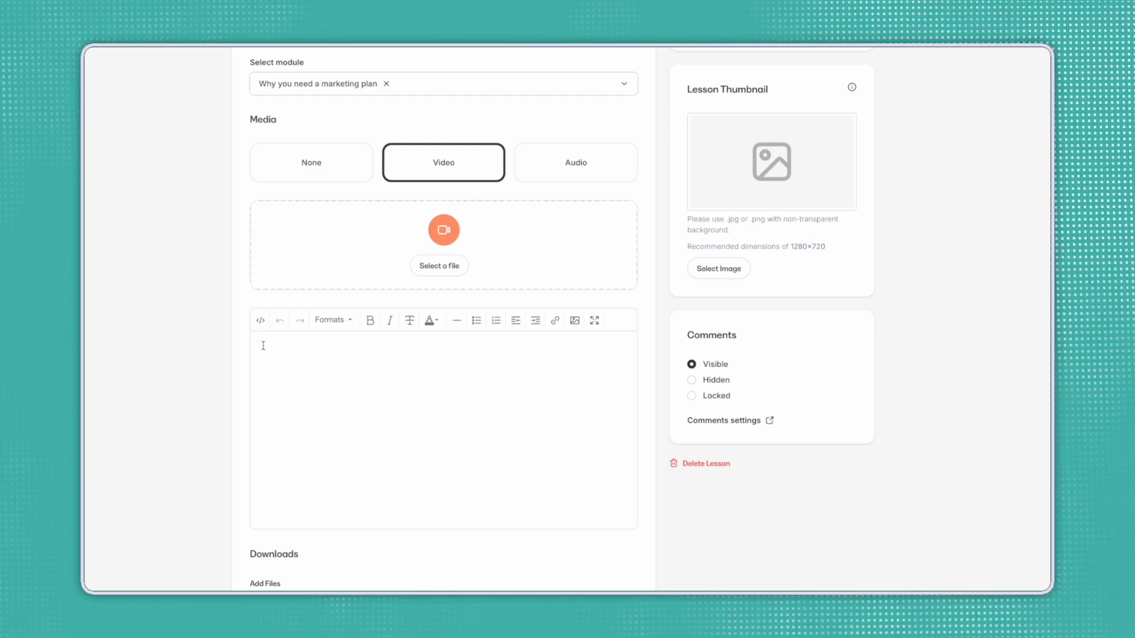
pyautogui.write('Email Marketing description')
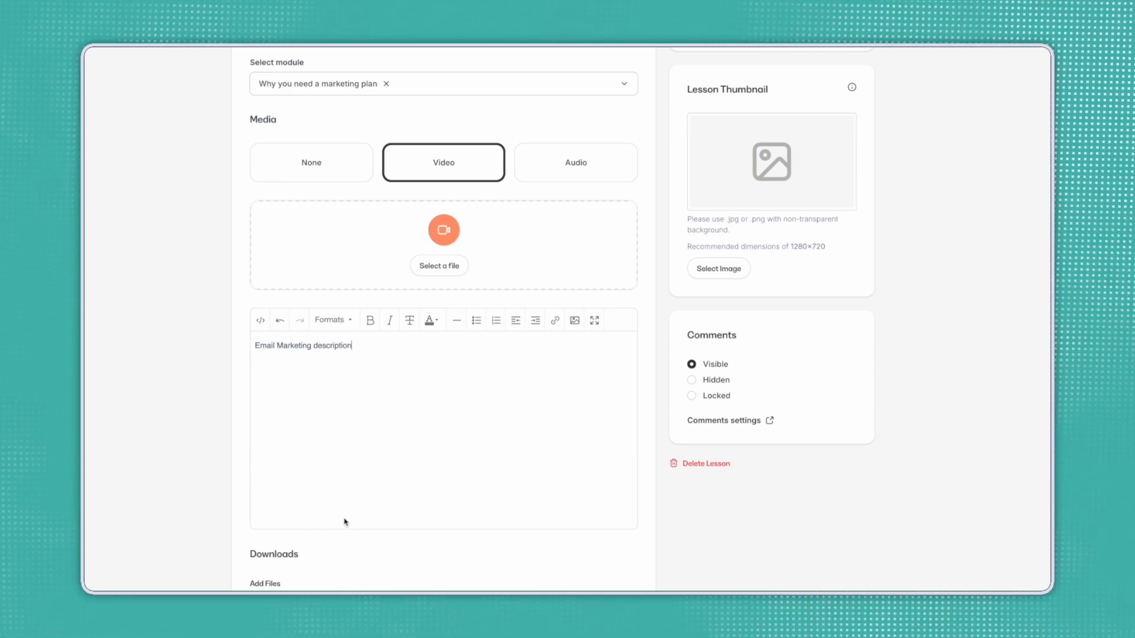
pyautogui.scroll(-2, 357, 489)
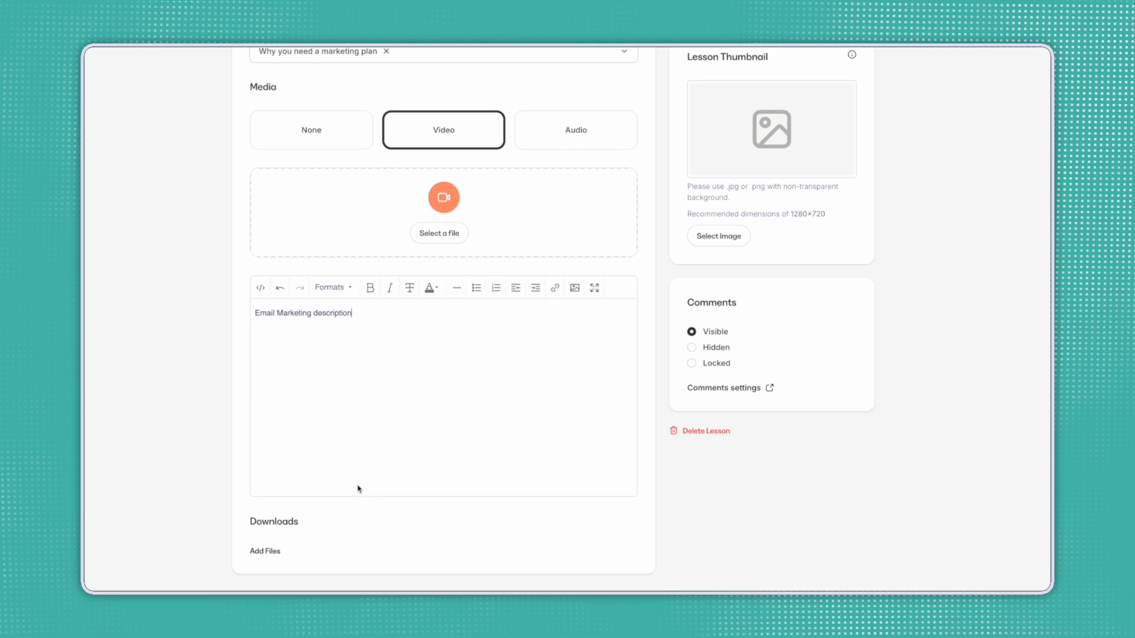
pyautogui.scroll(-1, 357, 489)
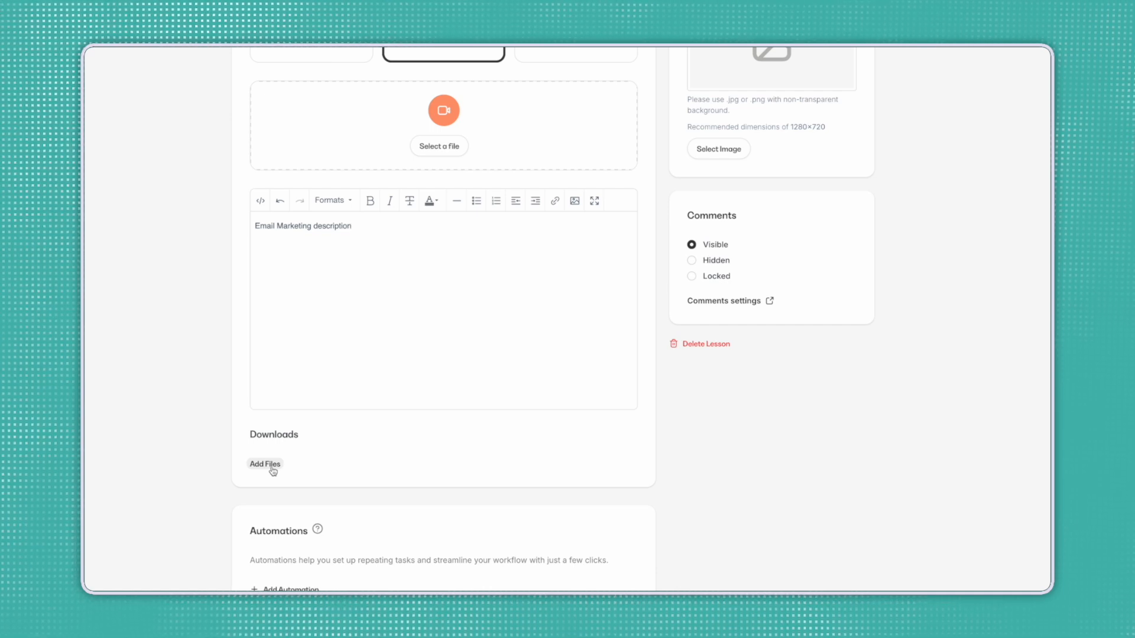
pyautogui.click(272, 470)
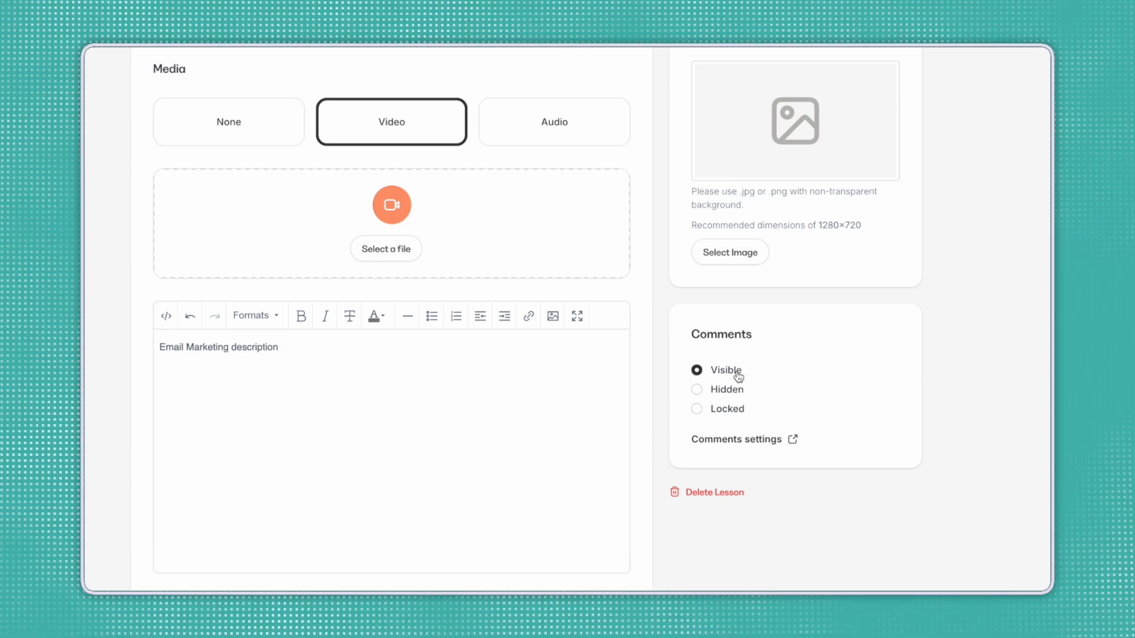
# Step: Set the lesson's comments to Locked and save the lesson
pyautogui.click(699, 391)
pyautogui.click(698, 411)
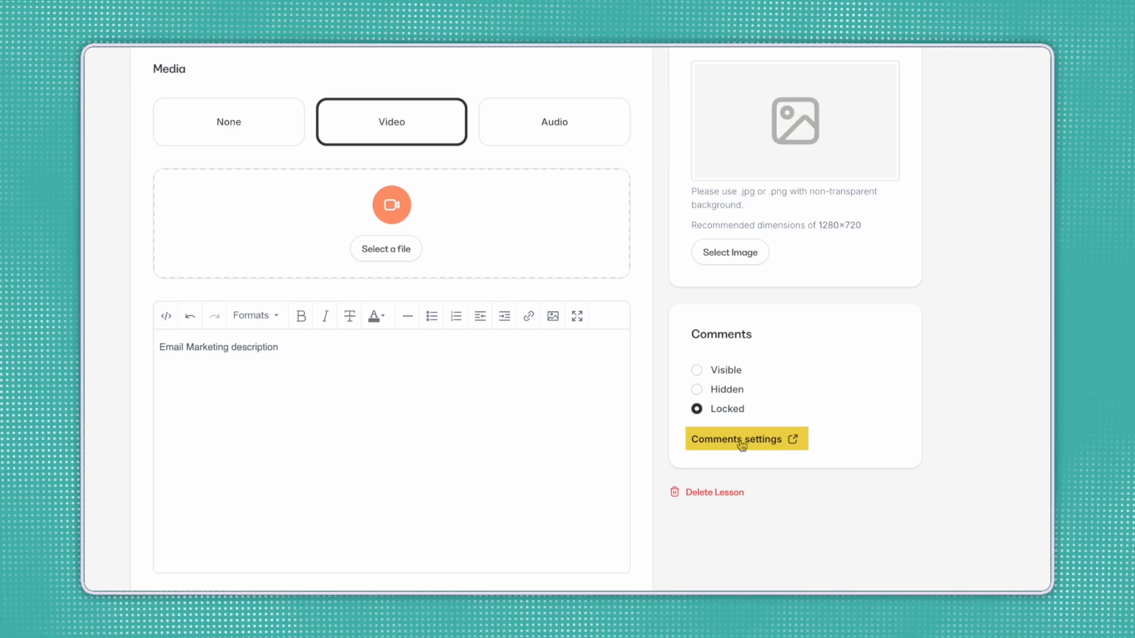
pyautogui.click(871, 81)
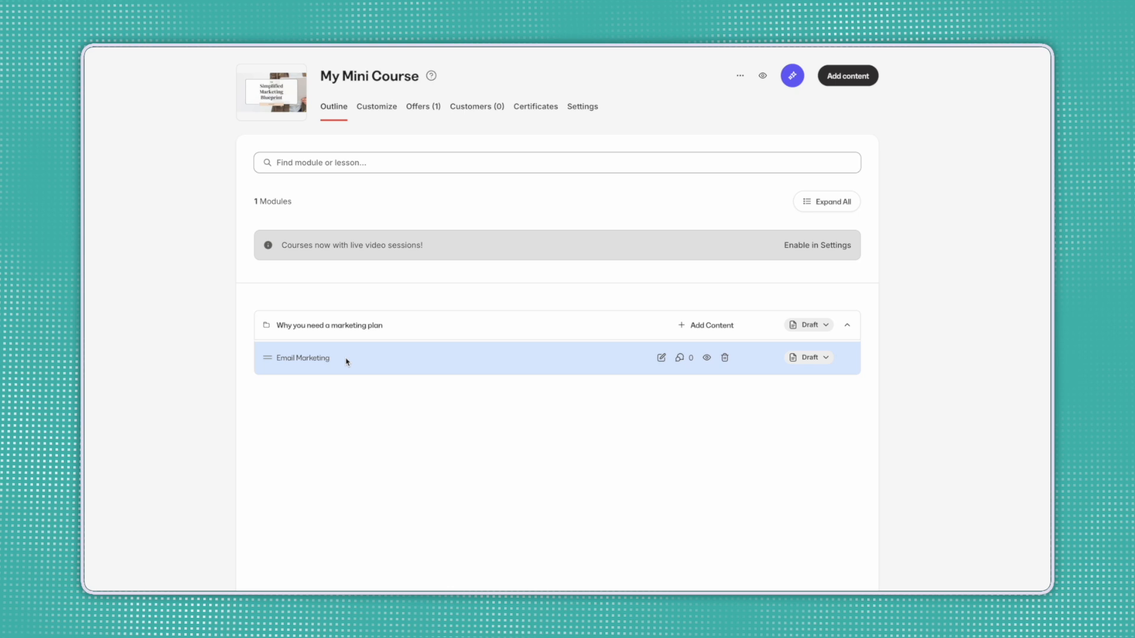
# Step: Add a new lesson titled "Social Media Marketing" to the "Why you need a marketing plan" module
pyautogui.click(704, 326)
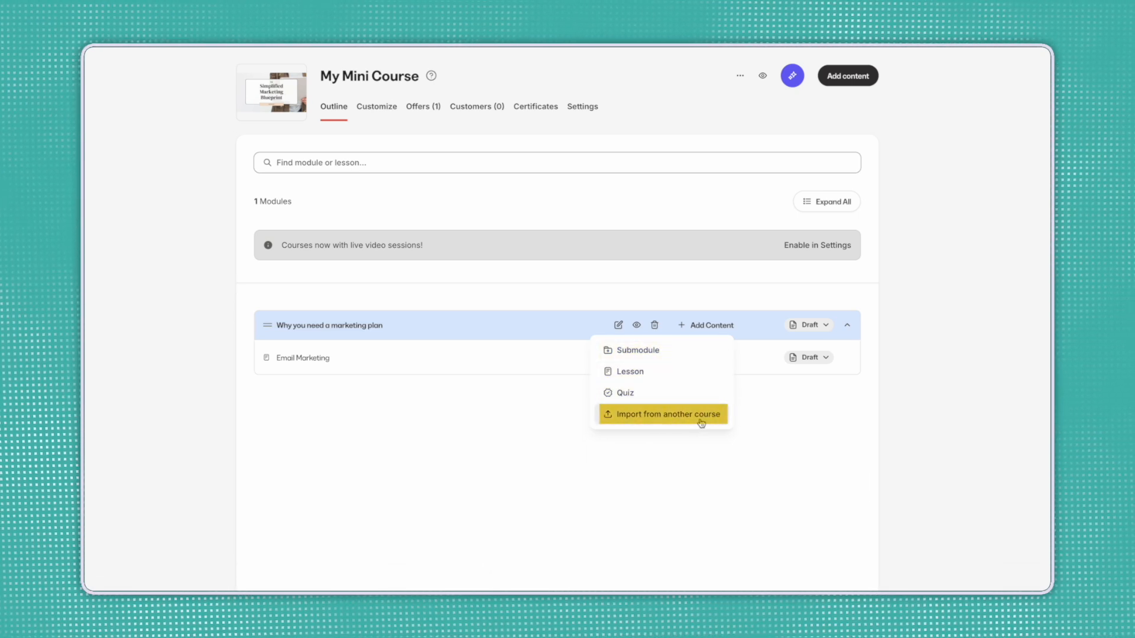
pyautogui.scroll(1, 633, 390)
pyautogui.click(644, 435)
pyautogui.click(429, 200)
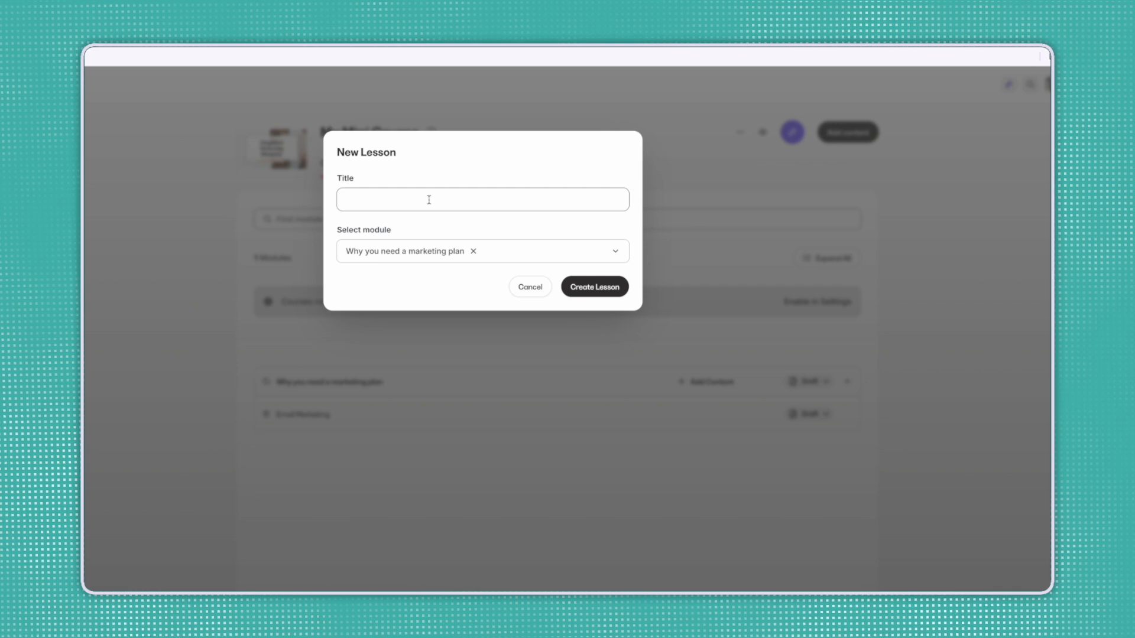
pyautogui.write('Social Media Marketing')
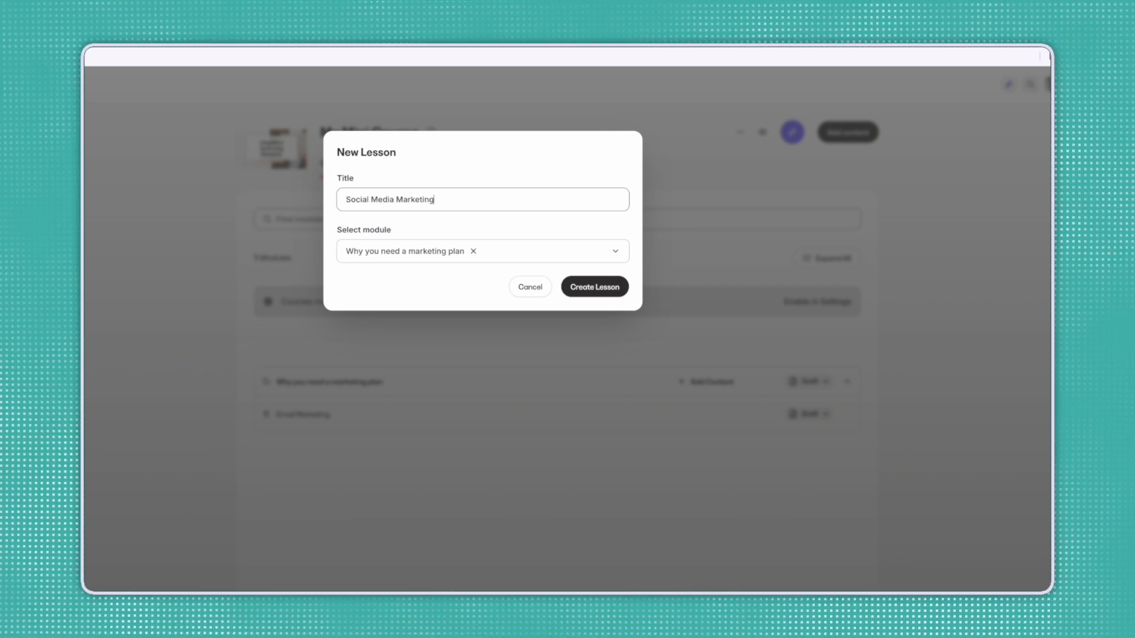
pyautogui.click(594, 287)
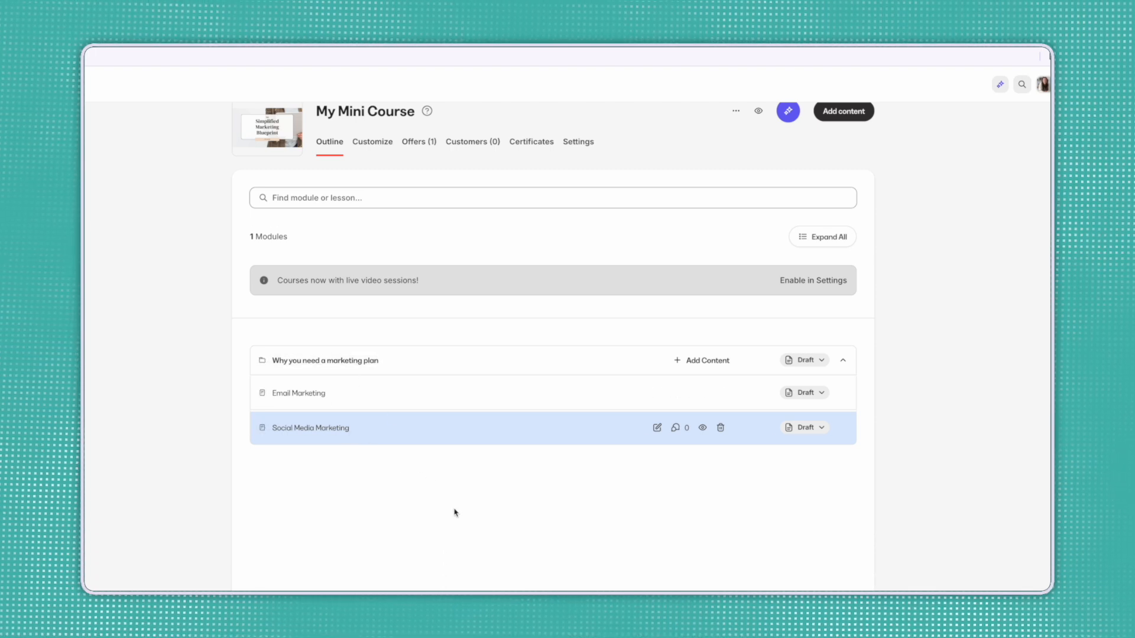
pyautogui.scroll(1, 526, 393)
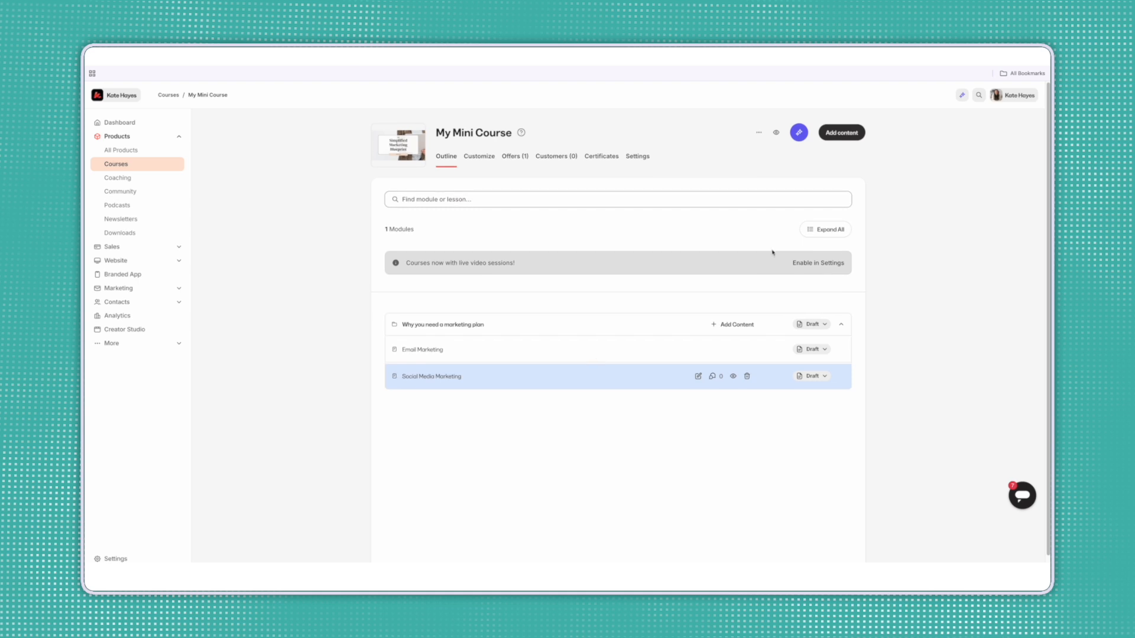
pyautogui.click(843, 133)
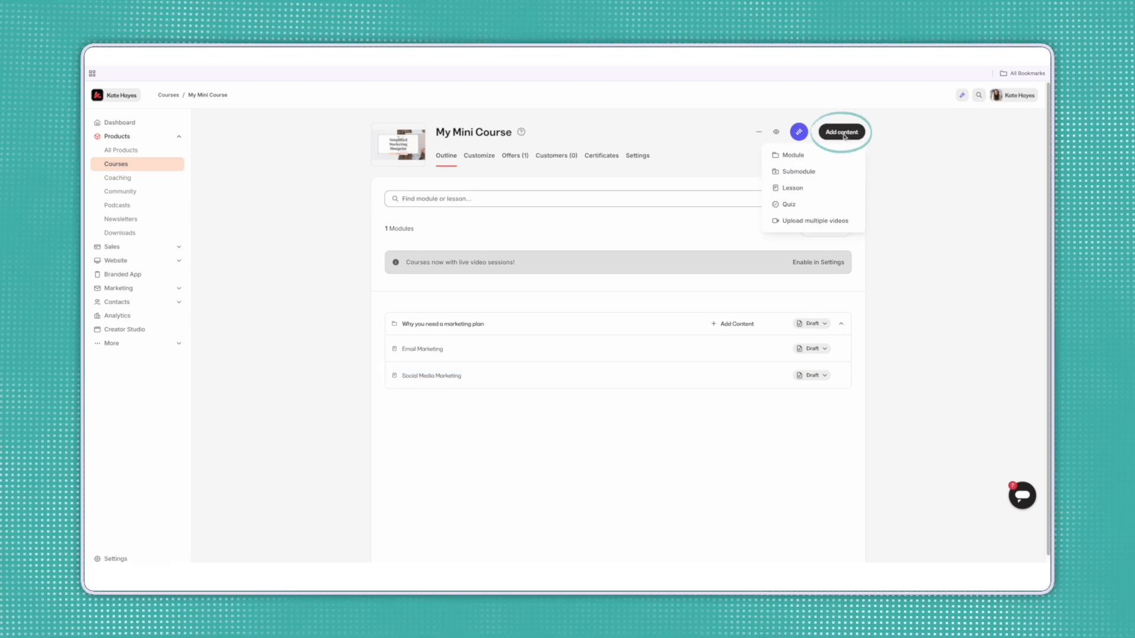
pyautogui.click(792, 155)
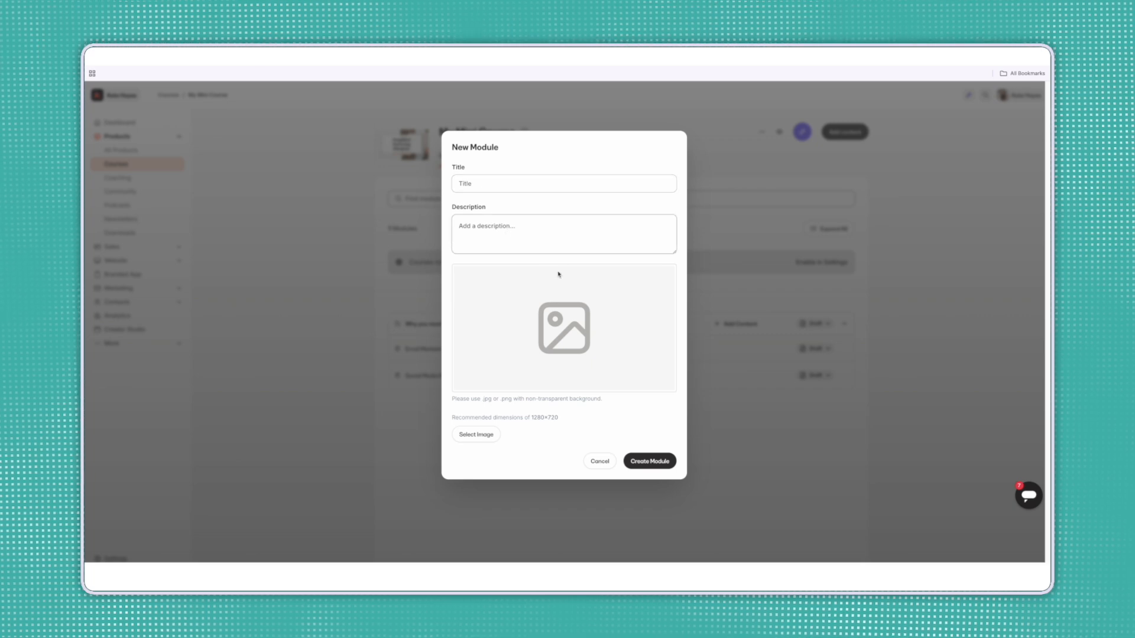
pyautogui.click(599, 462)
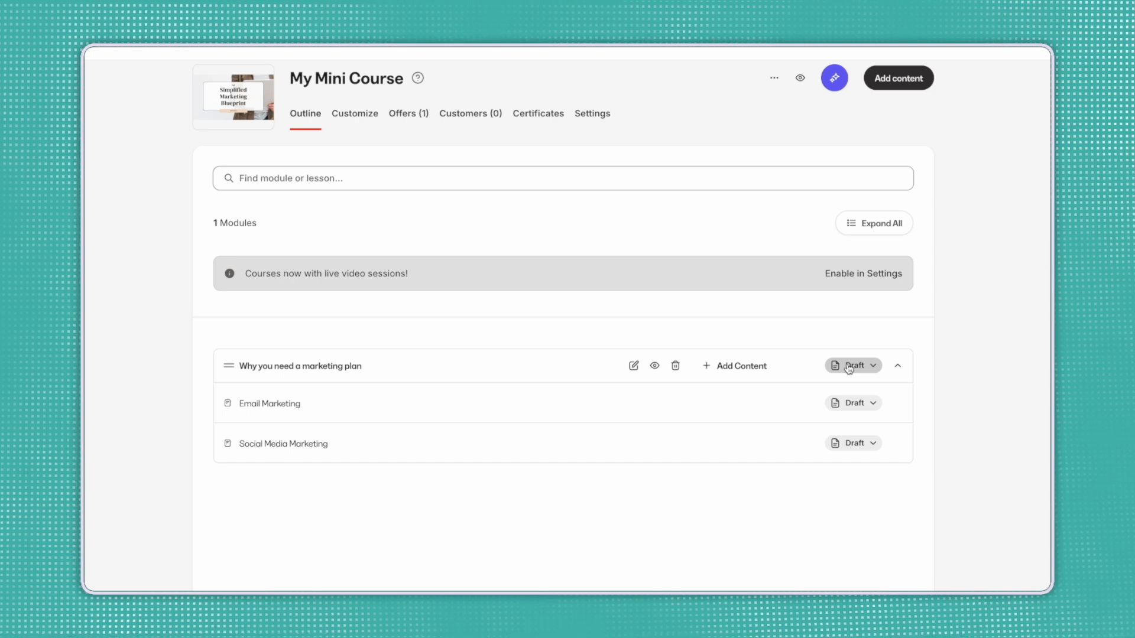
# Step: Change the status of the "Why you need a marketing plan" module to Publish
pyautogui.click(873, 367)
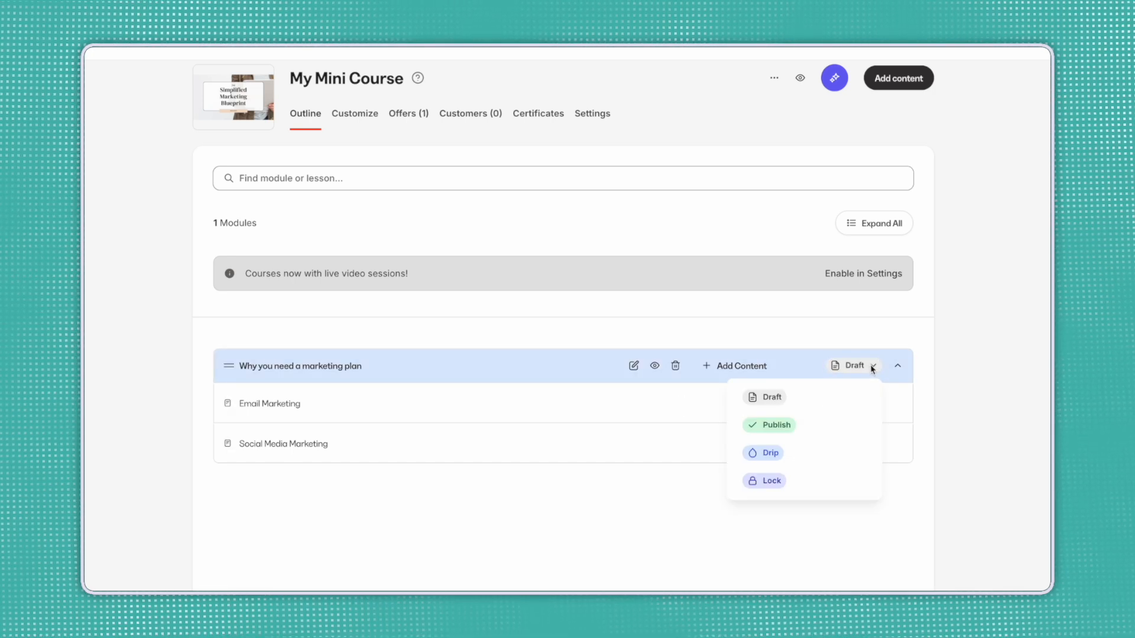
pyautogui.click(780, 430)
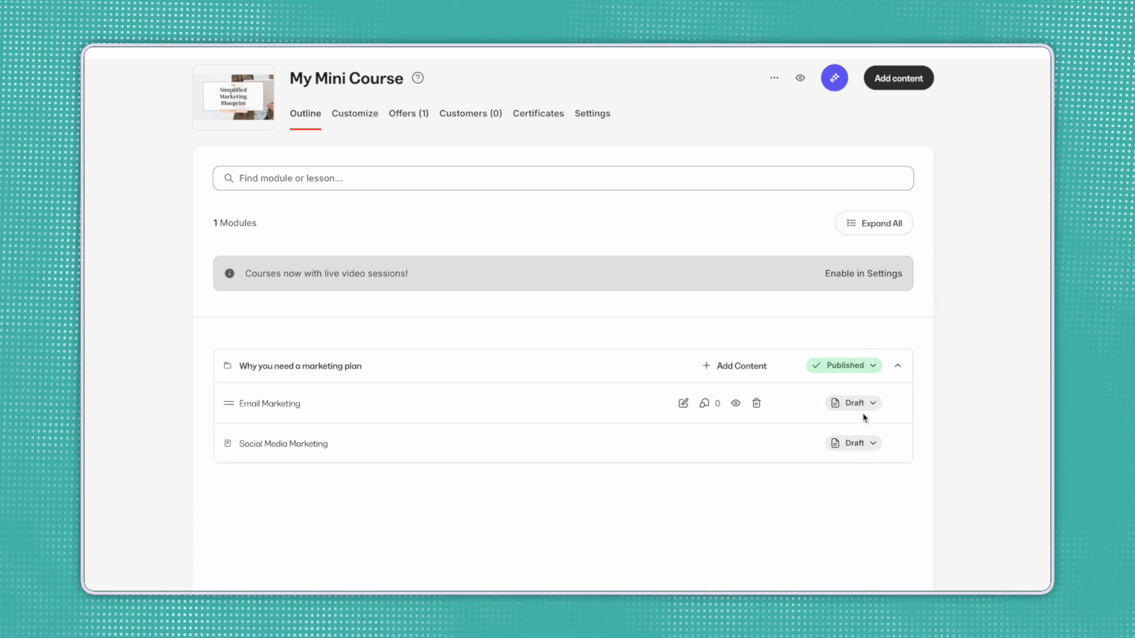
pyautogui.click(873, 366)
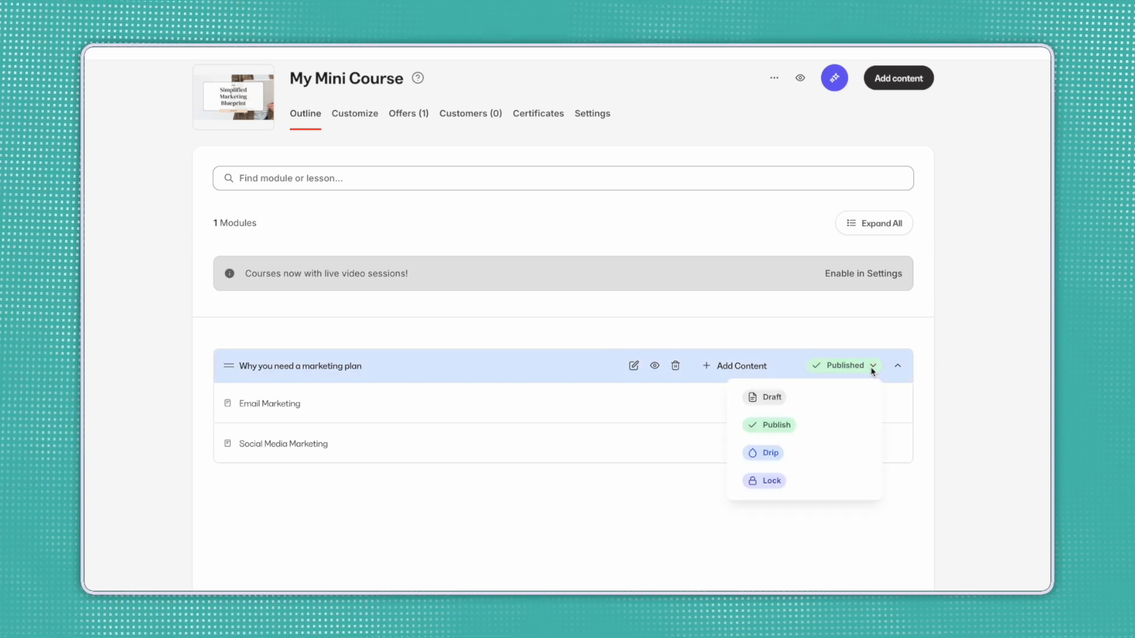
pyautogui.click(768, 460)
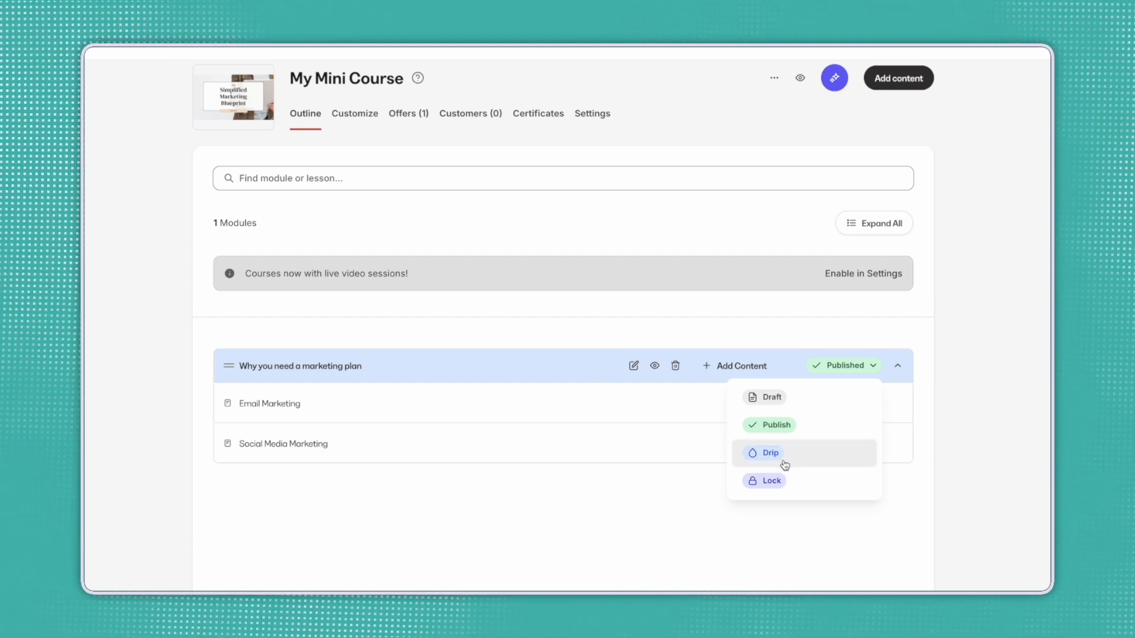
pyautogui.click(769, 460)
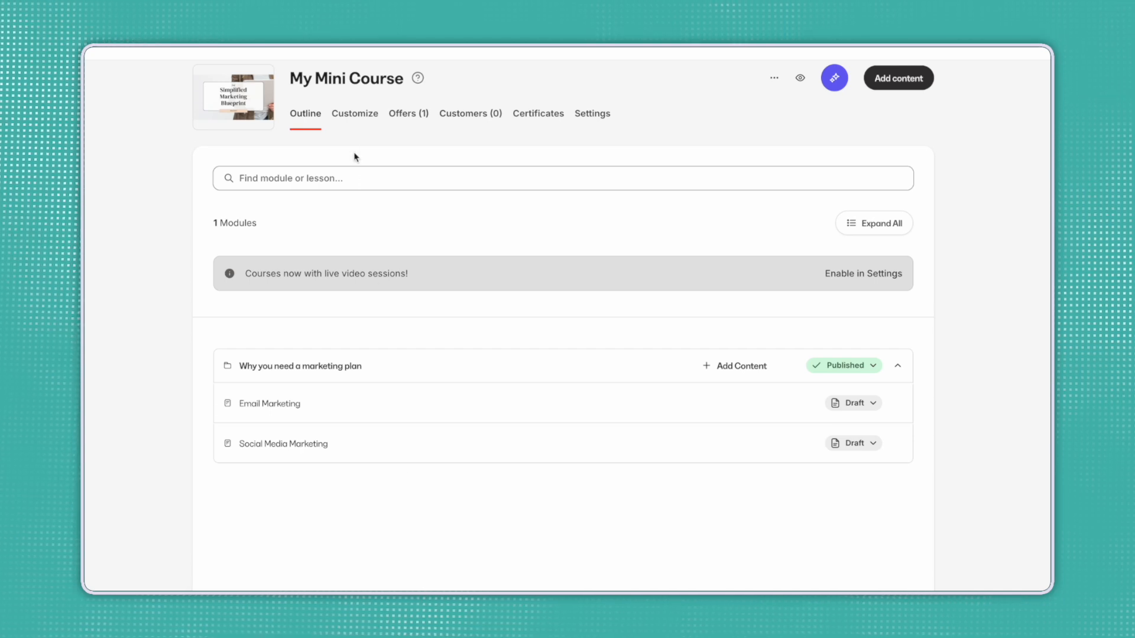
# Step: Open the course's active Premier Product template for customization
pyautogui.click(356, 118)
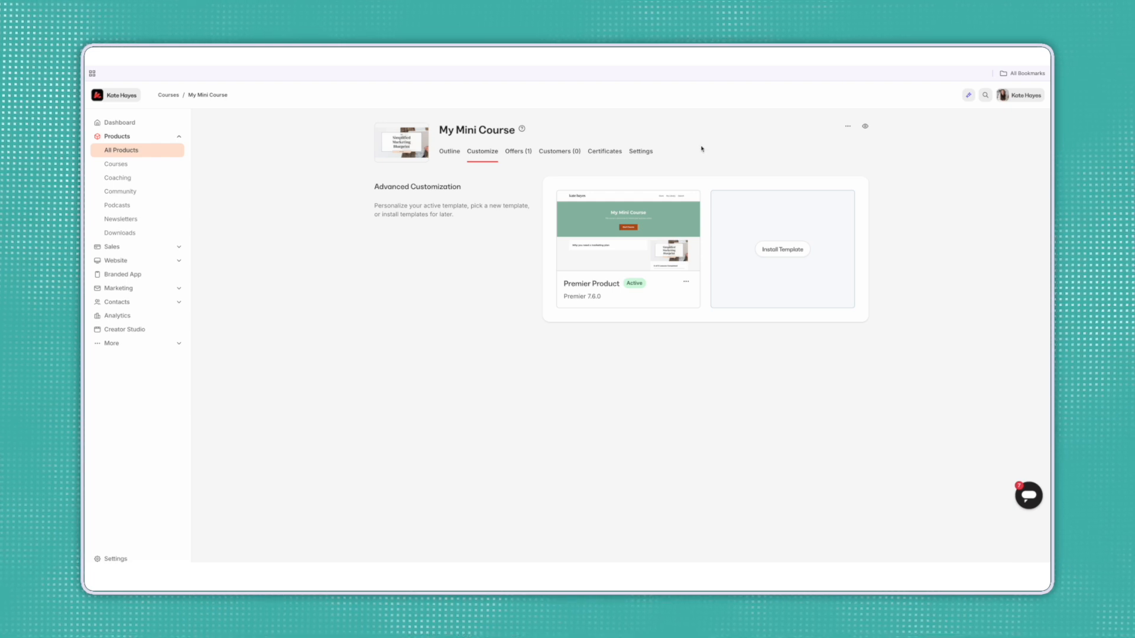
pyautogui.moveTo(678, 231)
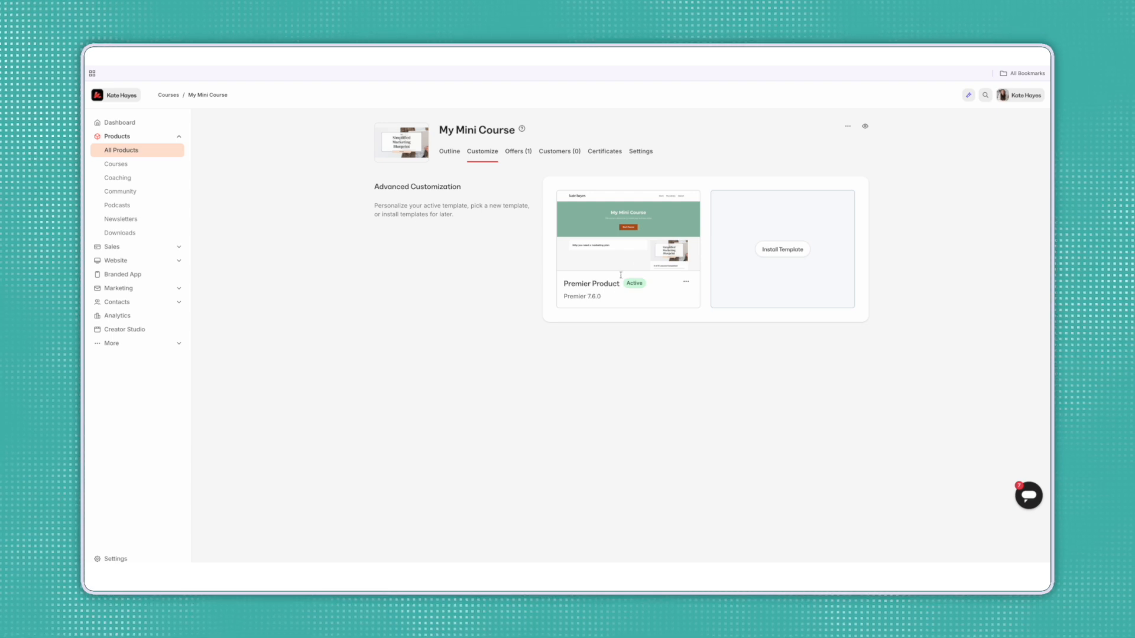
pyautogui.moveTo(678, 259)
pyautogui.click(629, 231)
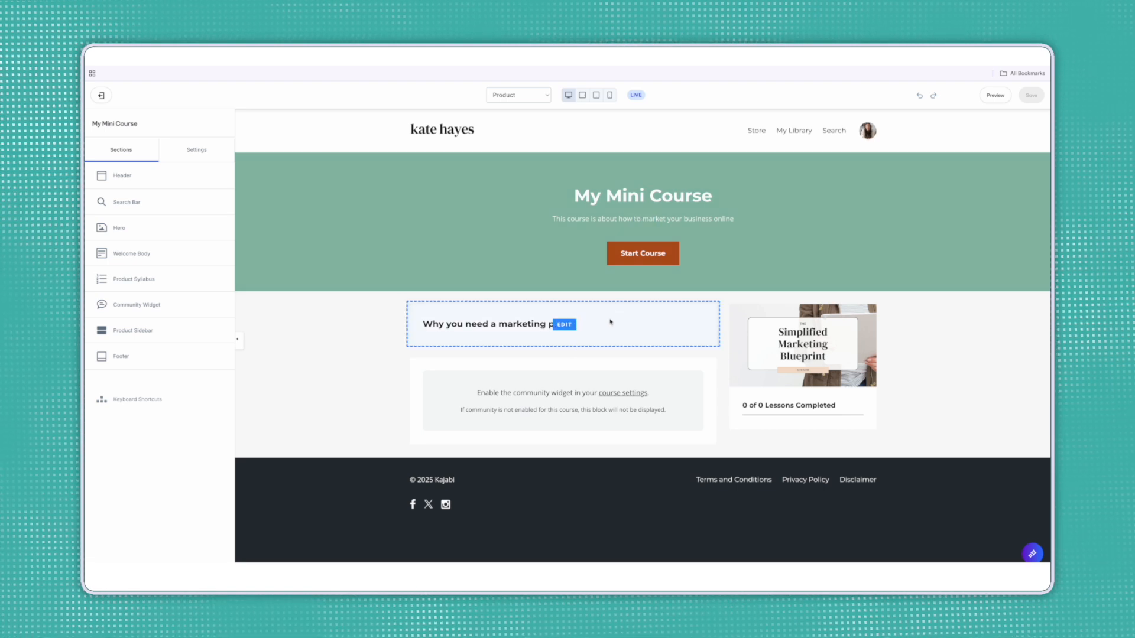
# Step: Examine the settings of the template's product syllabus, hero and header sections, including the logo image, and return to the section list
pyautogui.click(615, 324)
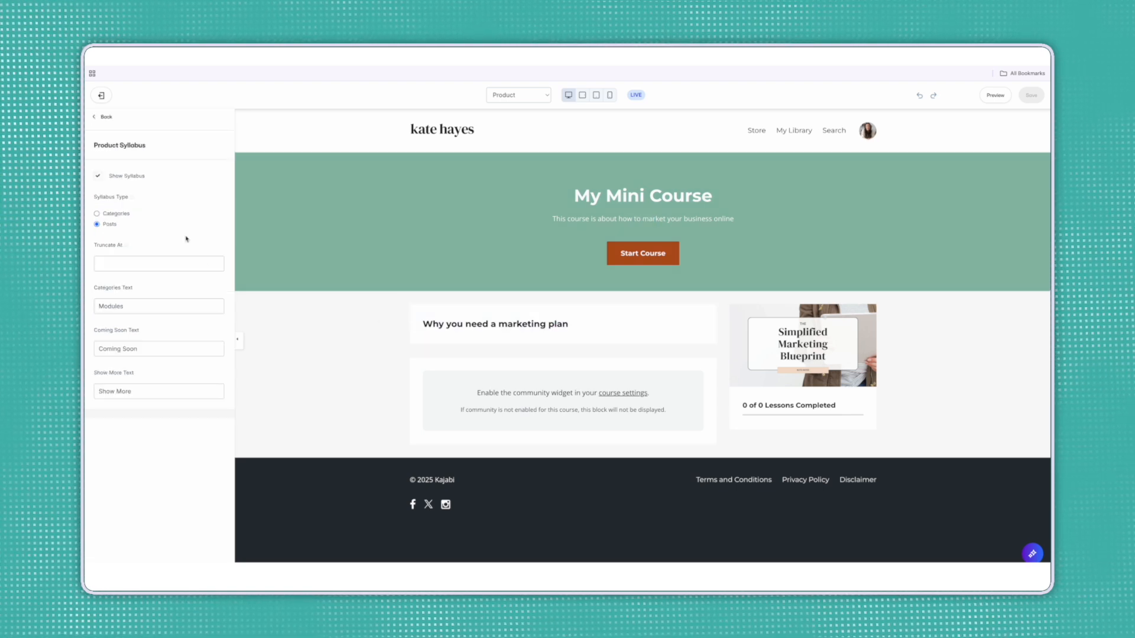
pyautogui.click(515, 241)
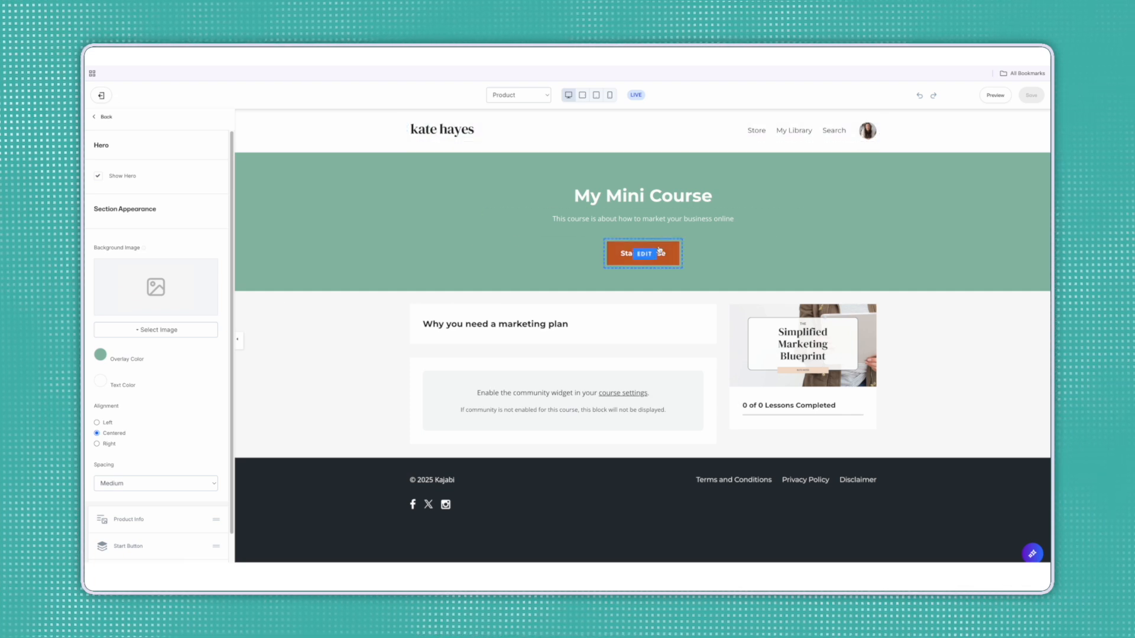
pyautogui.click(442, 130)
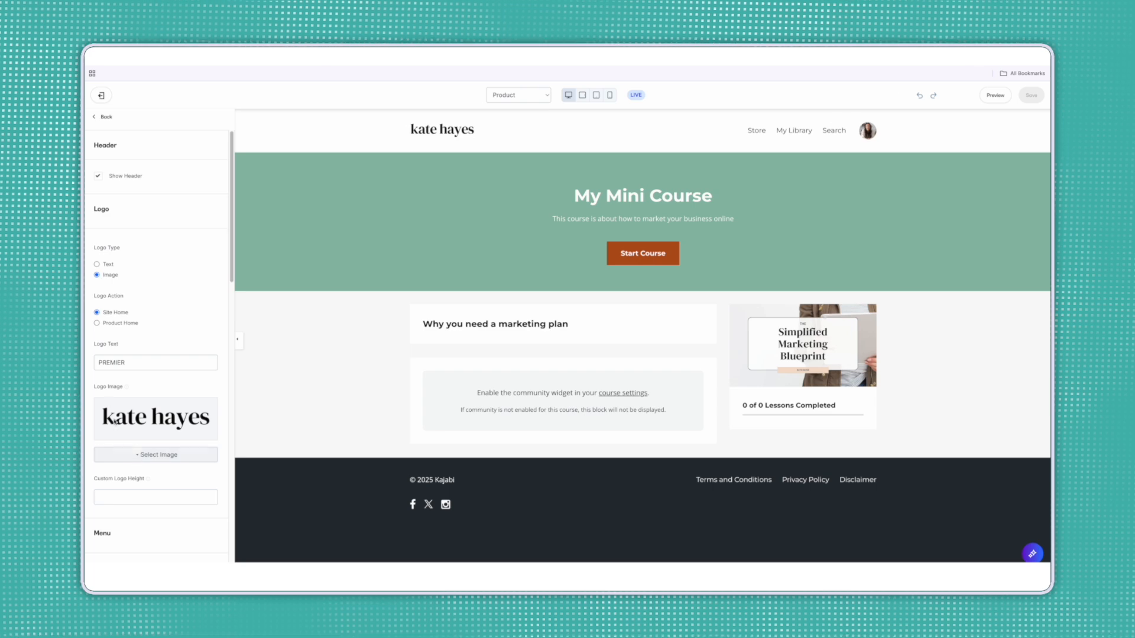
pyautogui.click(176, 460)
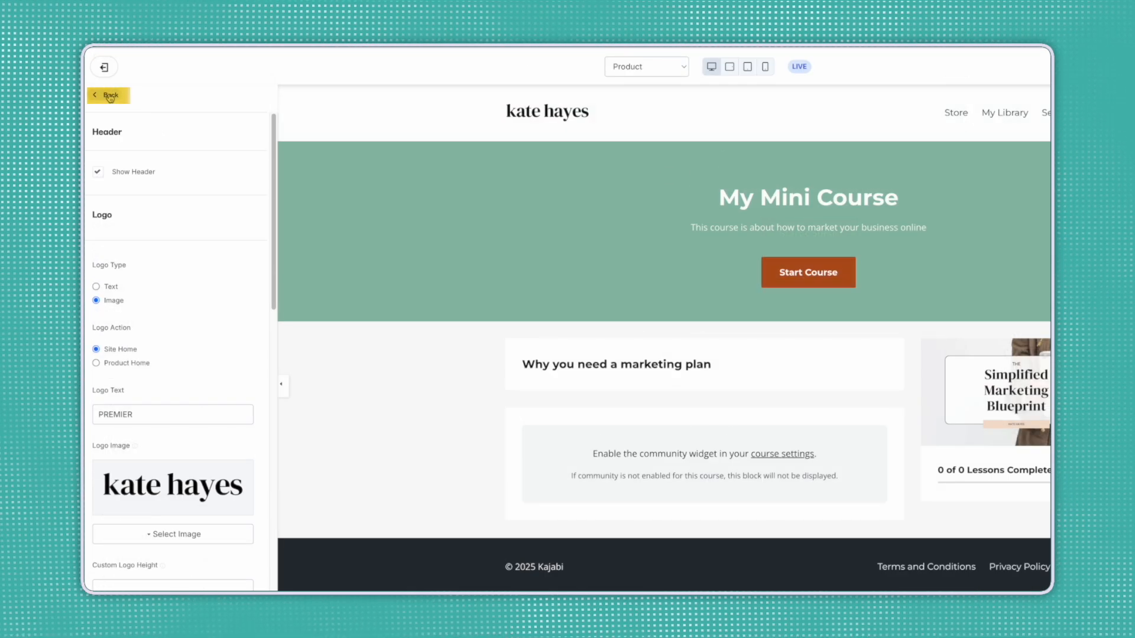
pyautogui.click(108, 57)
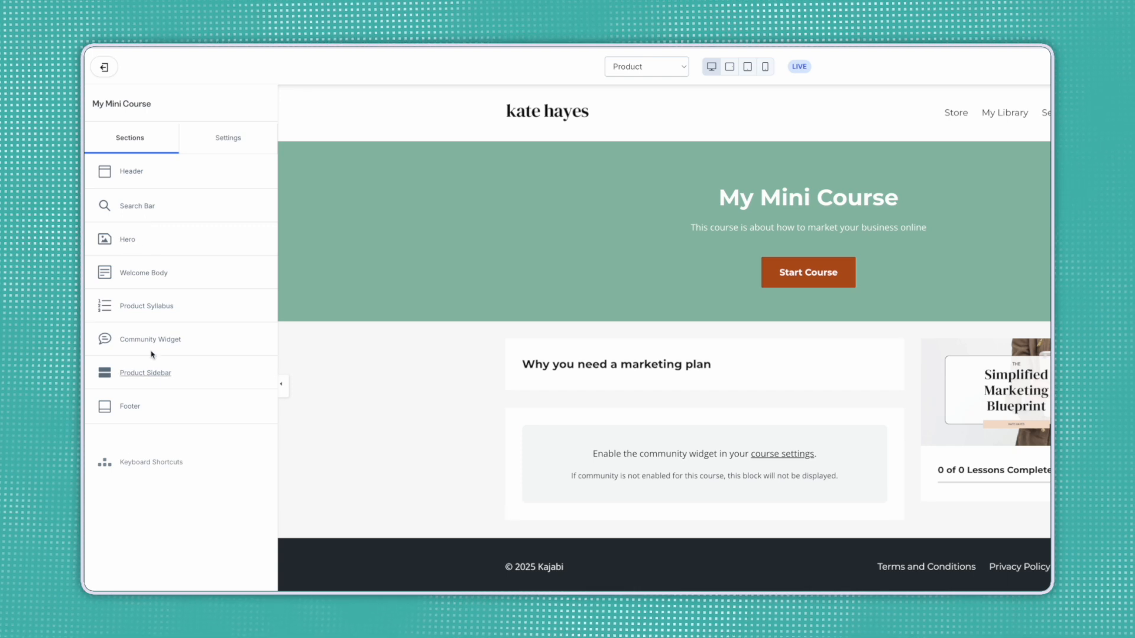
pyautogui.click(155, 309)
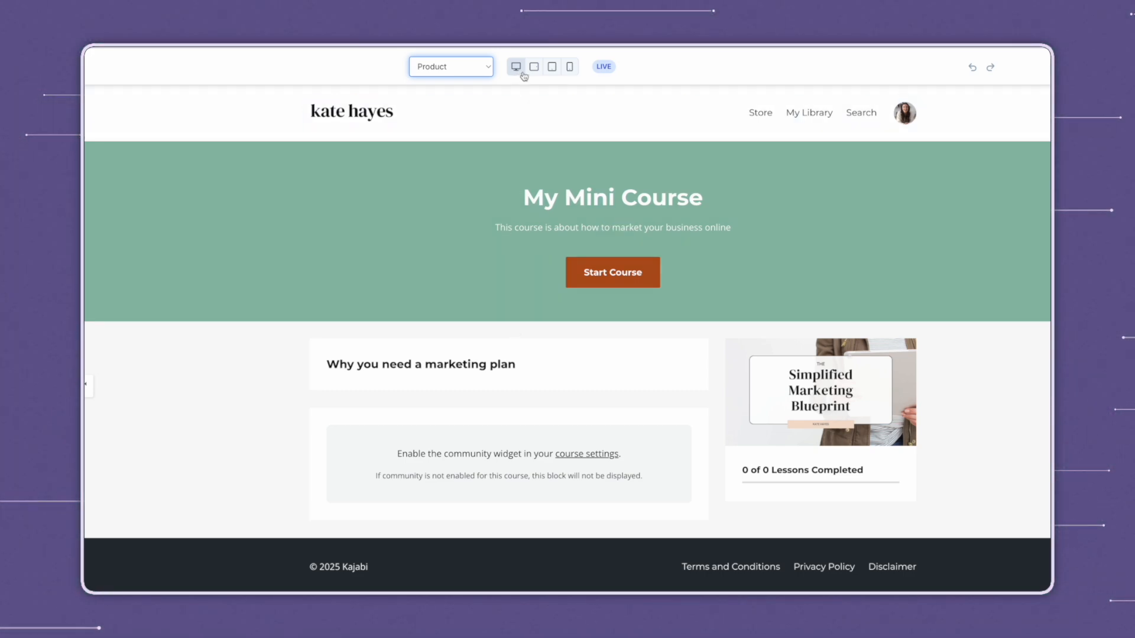
# Step: Preview the course page in the phone and tablet layouts, and return to the course's customization page
pyautogui.click(570, 67)
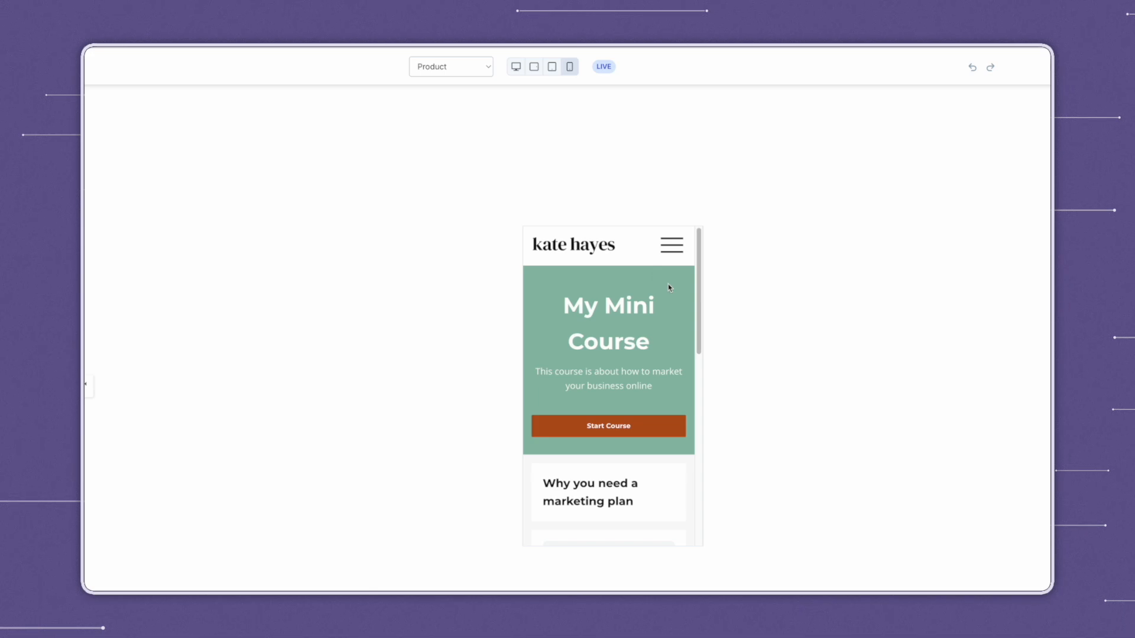
pyautogui.scroll(-10, 669, 287)
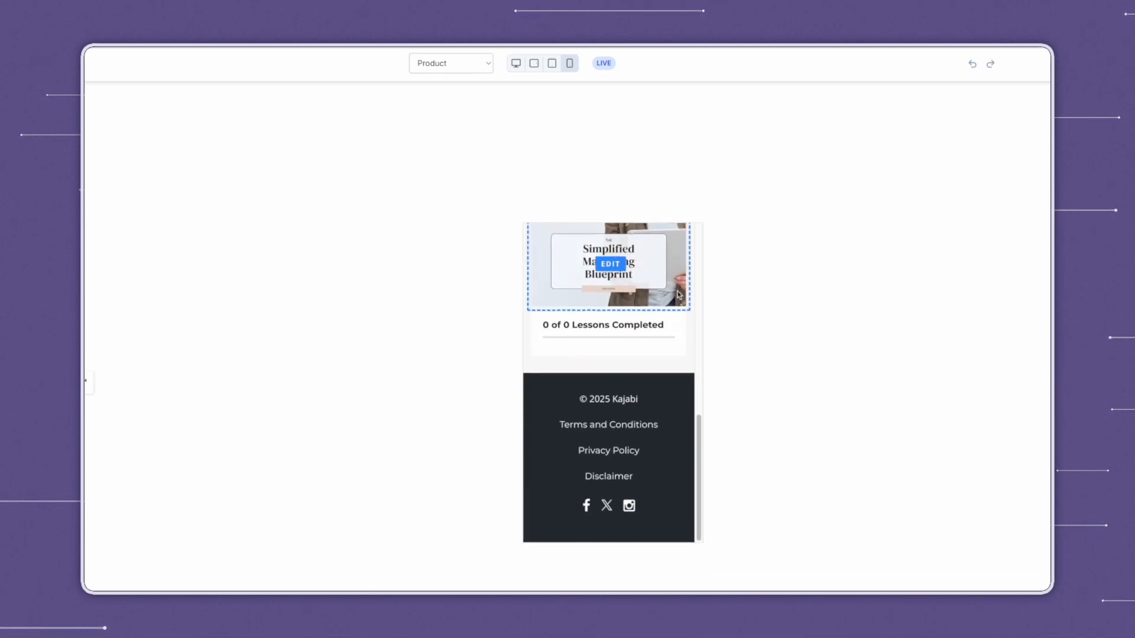
pyautogui.scroll(10, 673, 294)
pyautogui.click(552, 63)
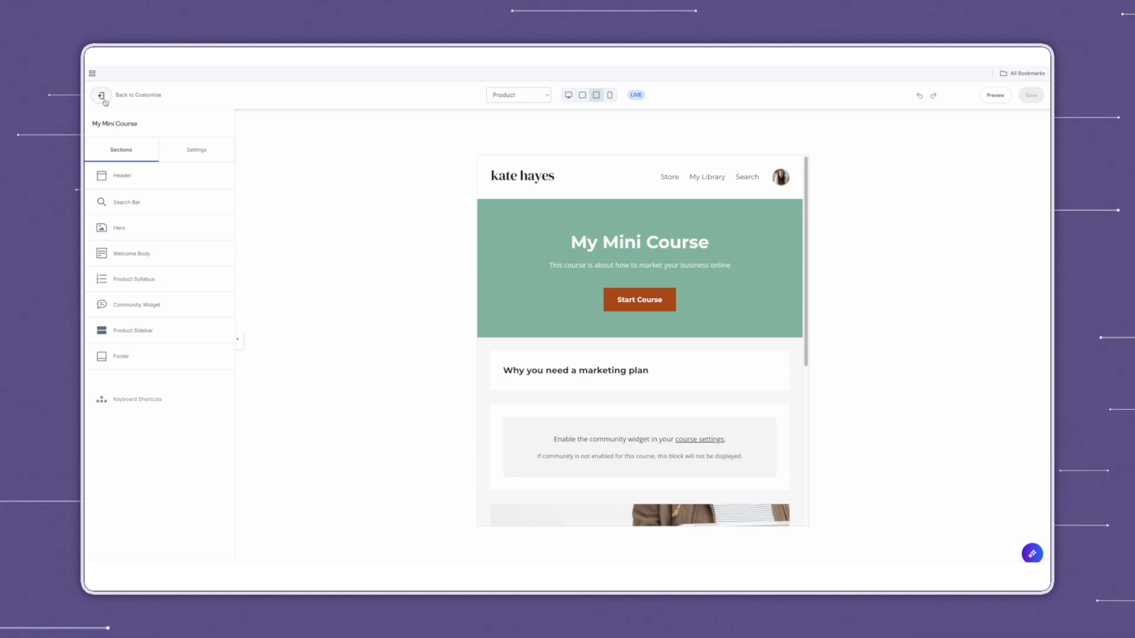
pyautogui.click(102, 96)
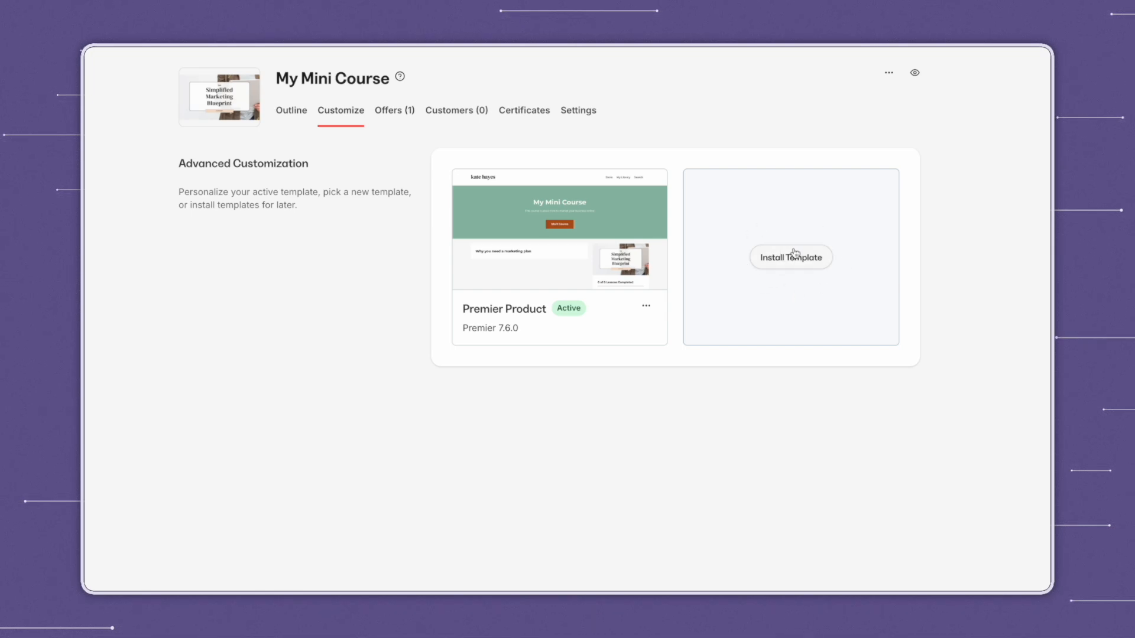
# Step: Open the My Mini Course offer from the course's offers for editing
pyautogui.moveTo(621, 272)
pyautogui.click(915, 75)
pyautogui.click(392, 115)
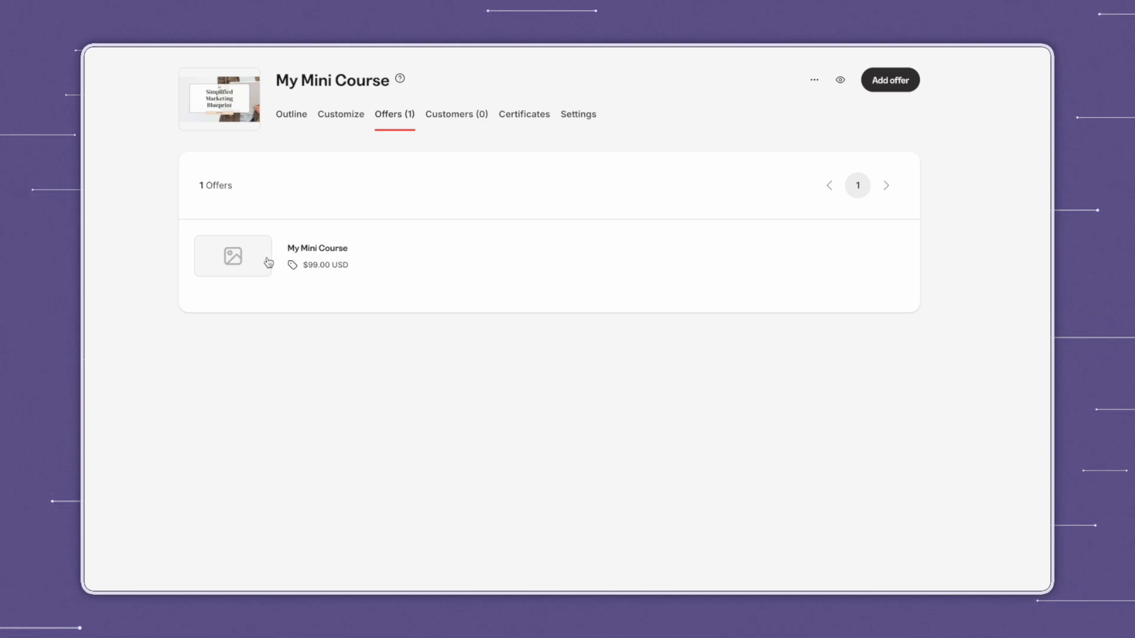
pyautogui.click(301, 250)
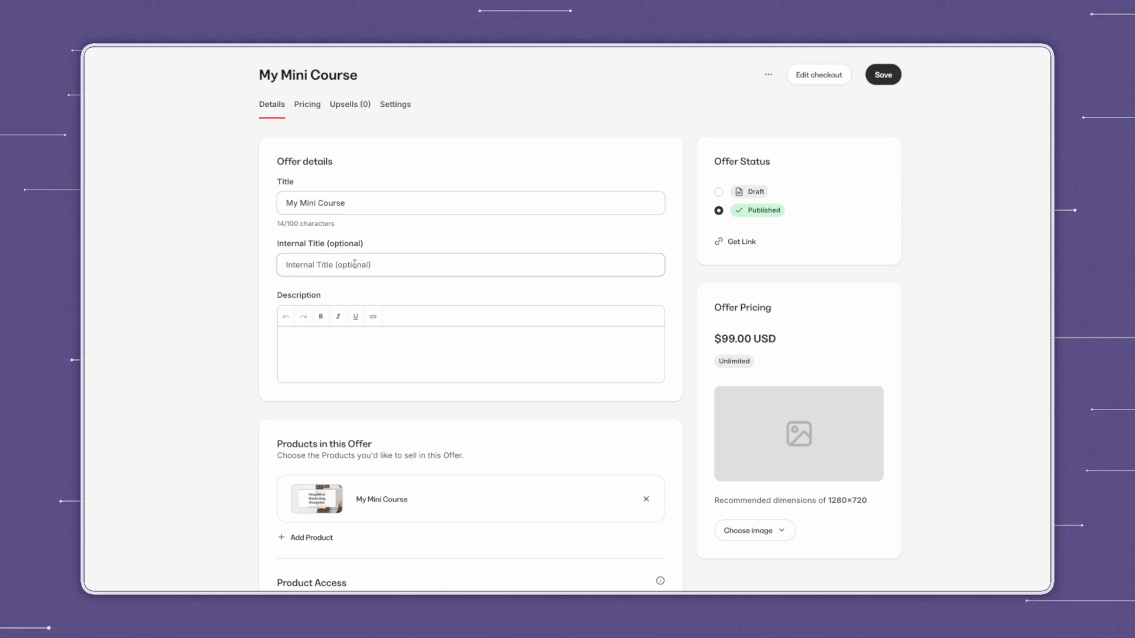
# Step: Upload 1.png from the device as the offer's image, keeping the full 1280 × 720 crop
pyautogui.scroll(-2, 765, 294)
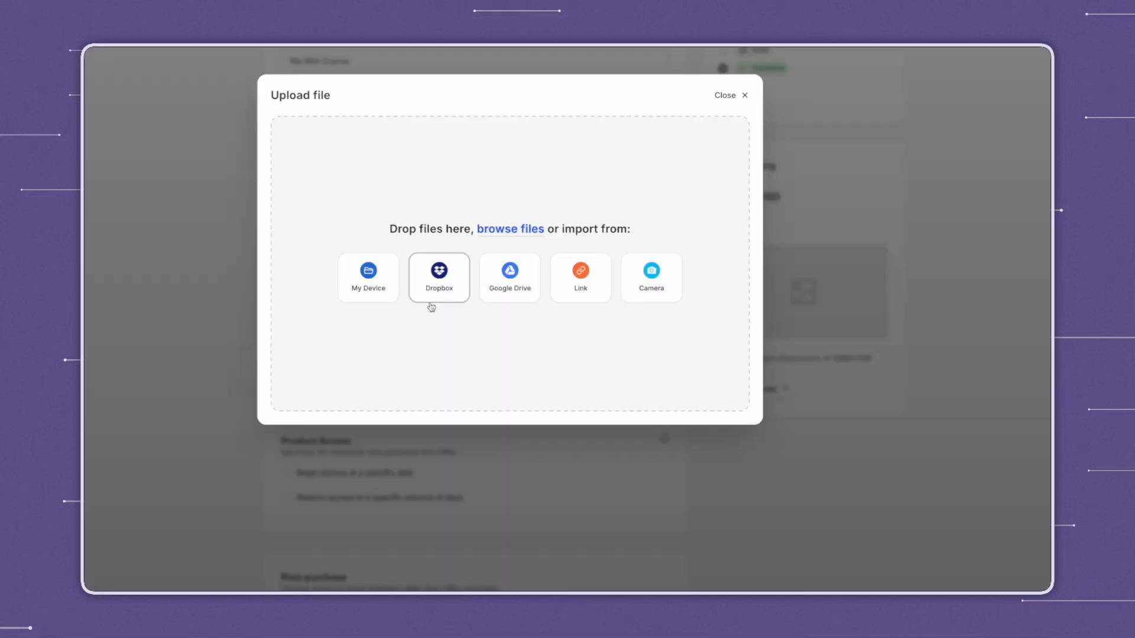
pyautogui.click(368, 278)
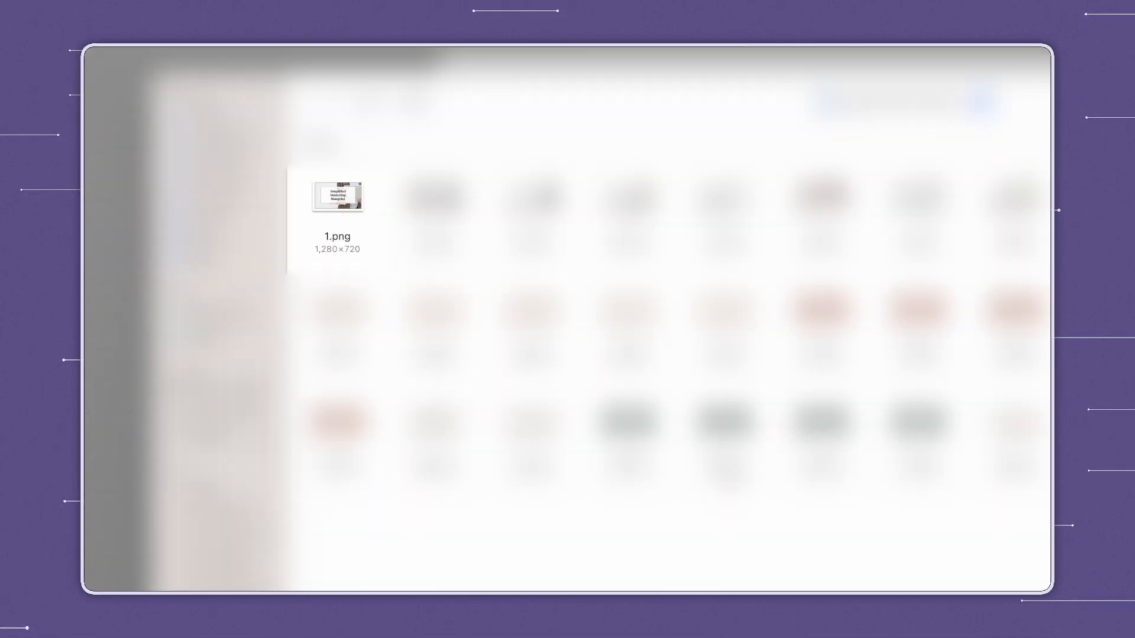
pyautogui.click(346, 205)
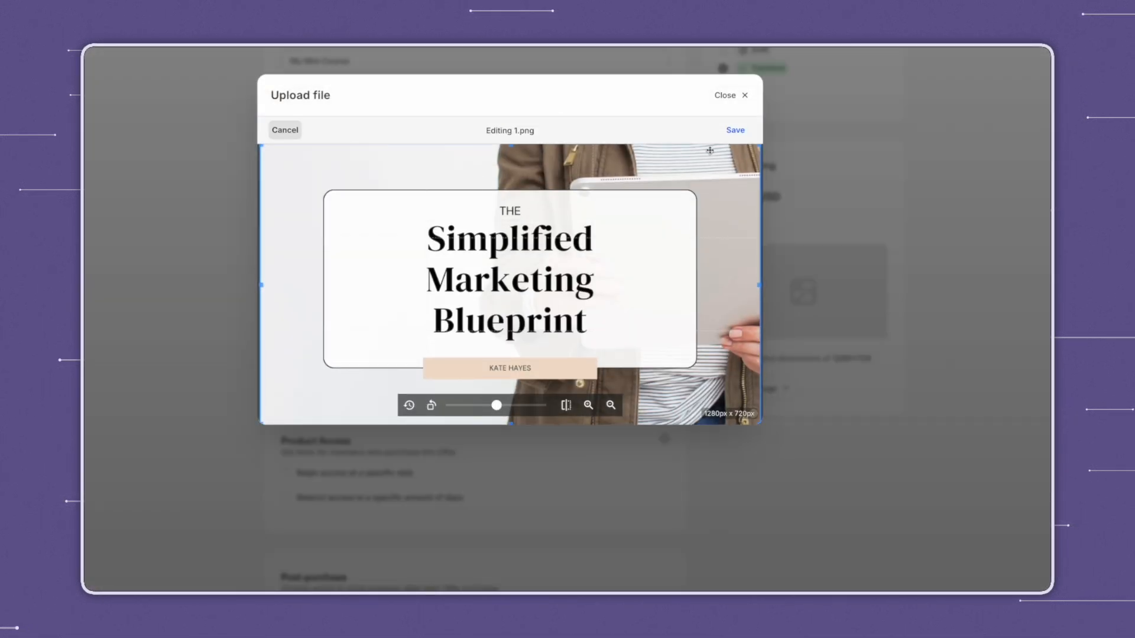
pyautogui.click(736, 131)
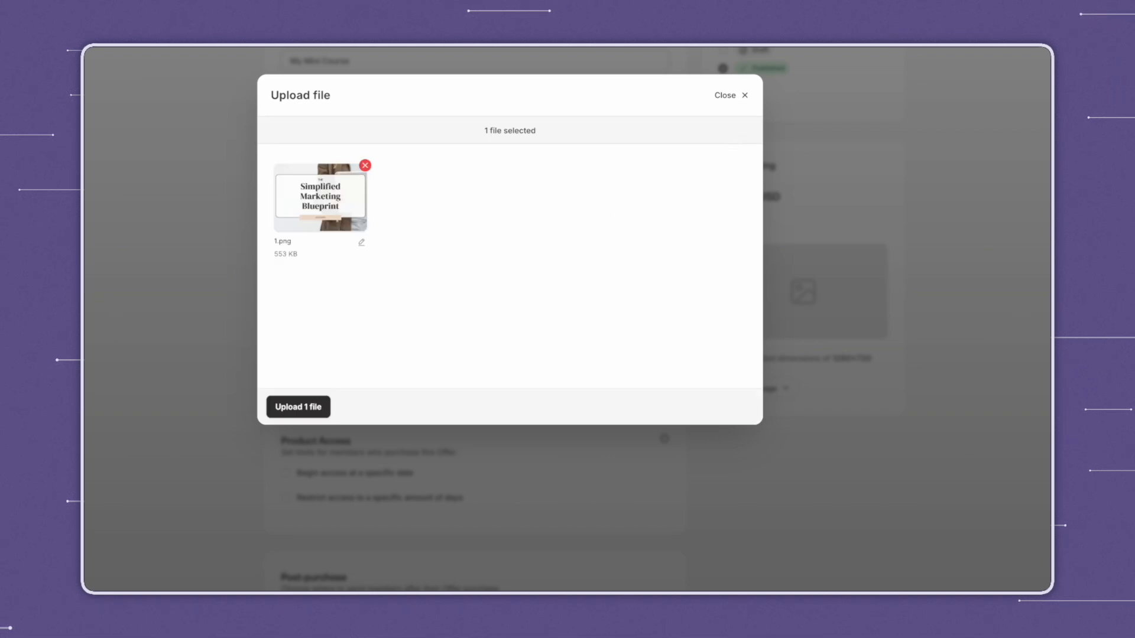
pyautogui.click(317, 405)
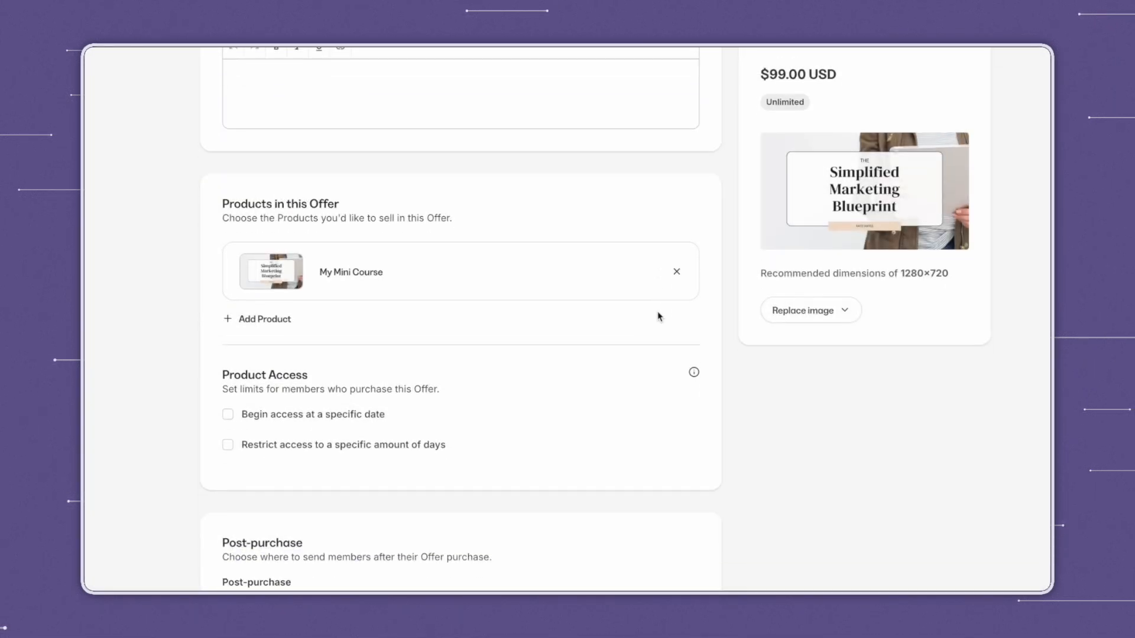
# Step: Examine which products can be added to the offer, and close the product list without choosing one
pyautogui.scroll(-1, 656, 316)
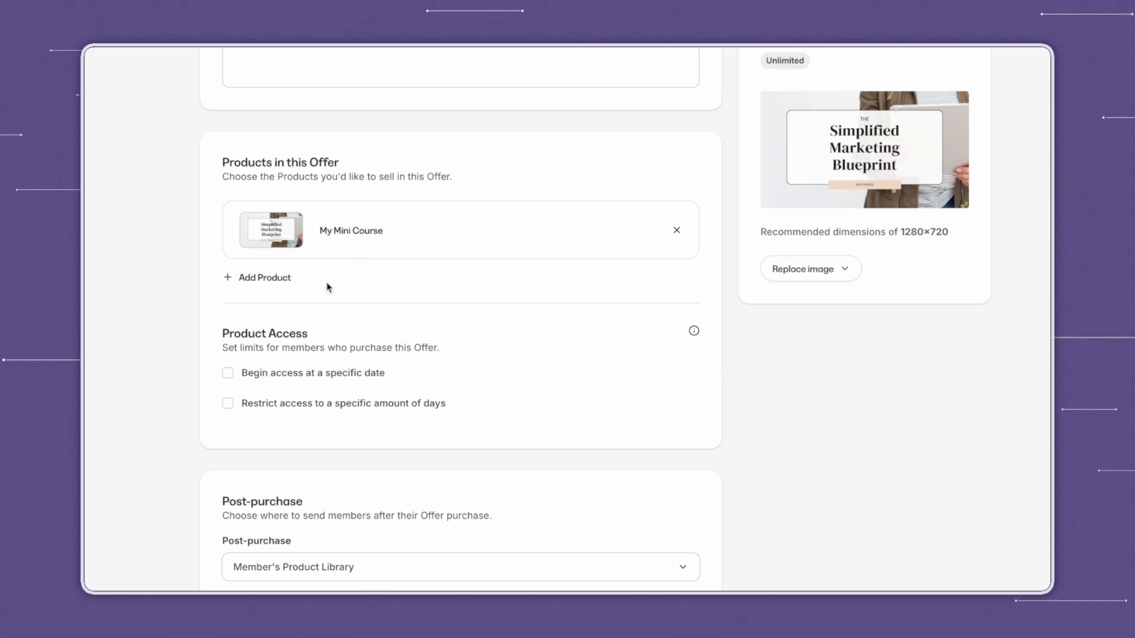
pyautogui.click(270, 278)
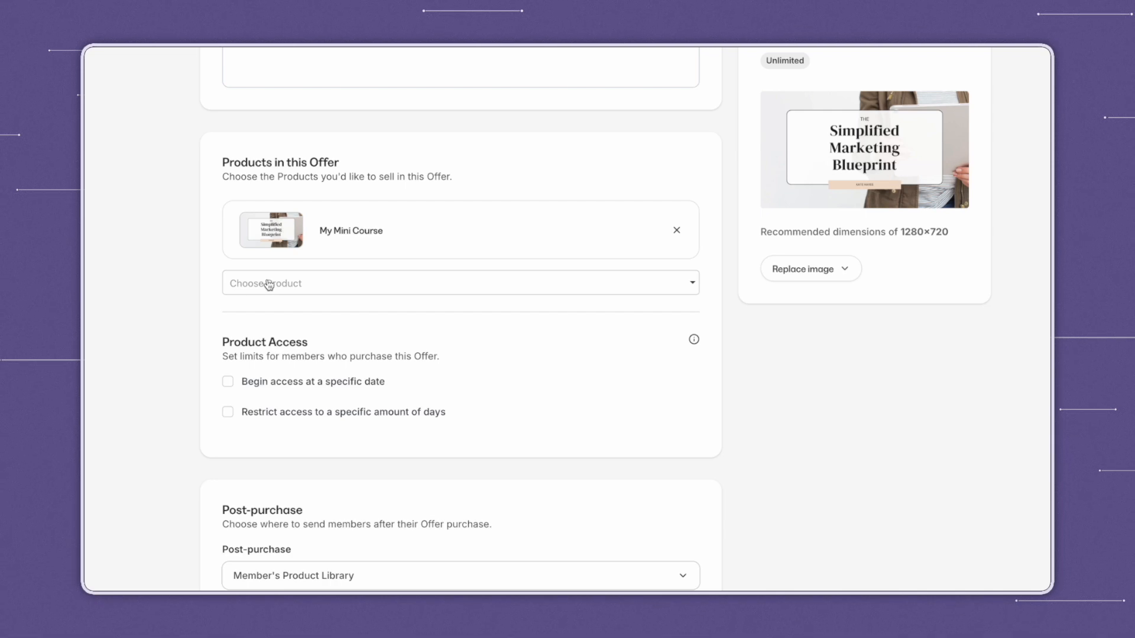
pyautogui.click(269, 284)
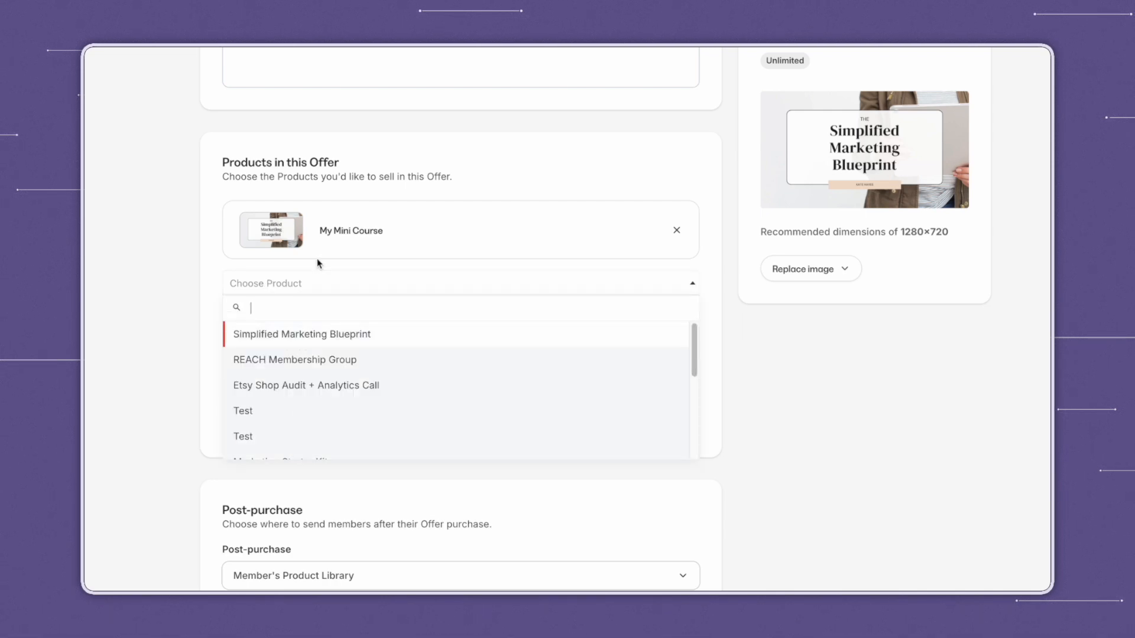
pyautogui.click(318, 262)
pyautogui.scroll(-1, 316, 261)
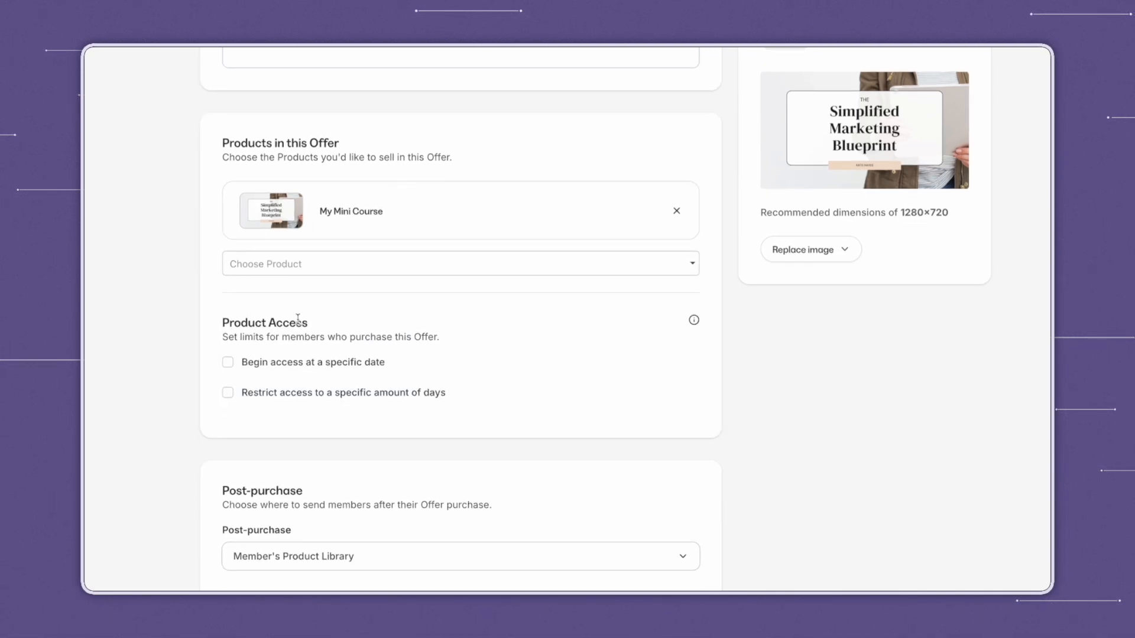
# Step: Examine the offer's product access limits and the available post-purchase destinations, keeping Member's Product Library
pyautogui.scroll(-2, 327, 289)
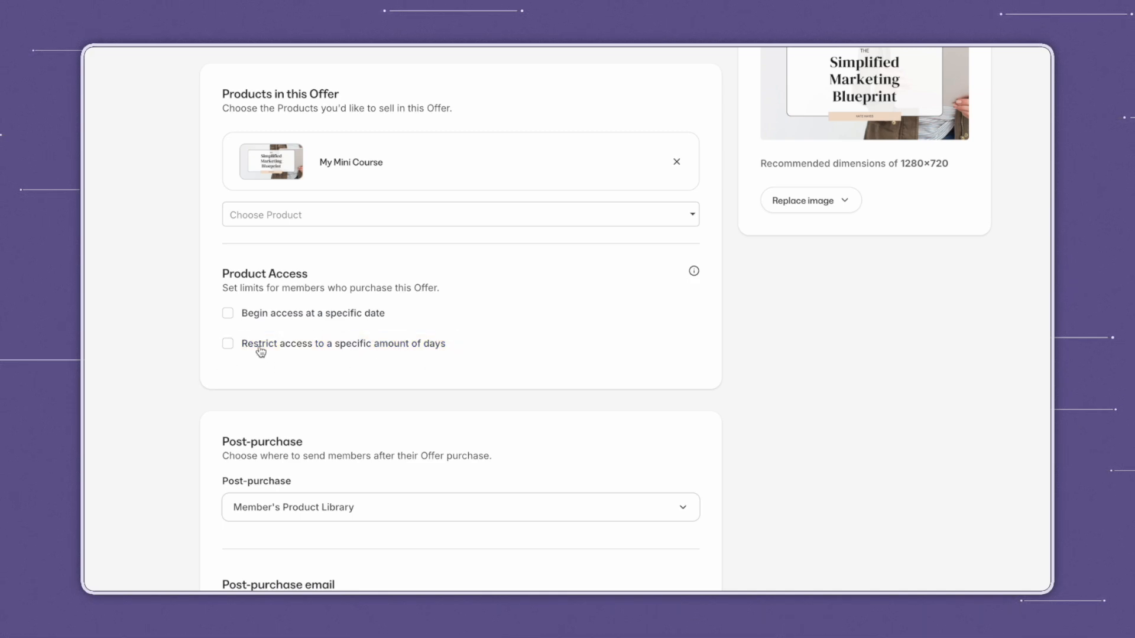
pyautogui.scroll(-4, 260, 350)
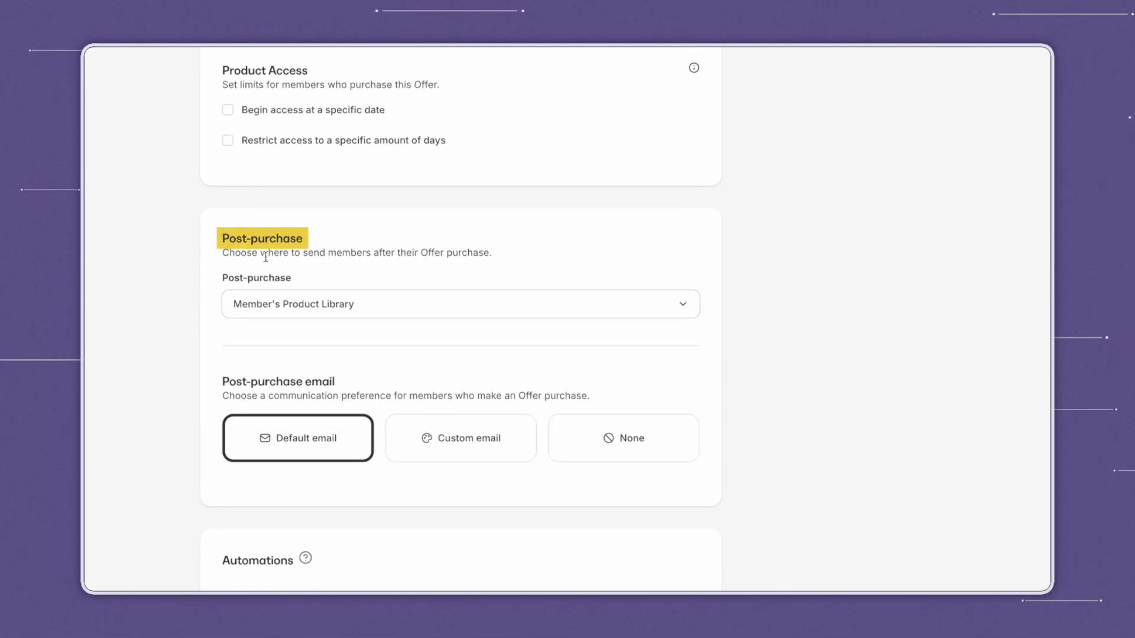
pyautogui.click(372, 308)
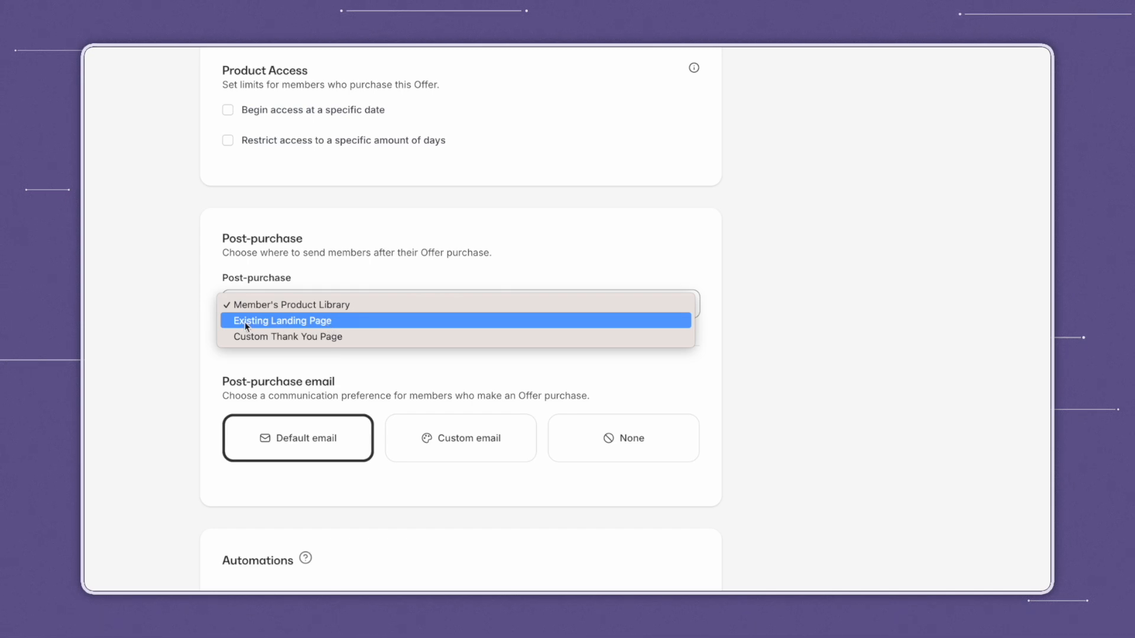
pyautogui.click(354, 349)
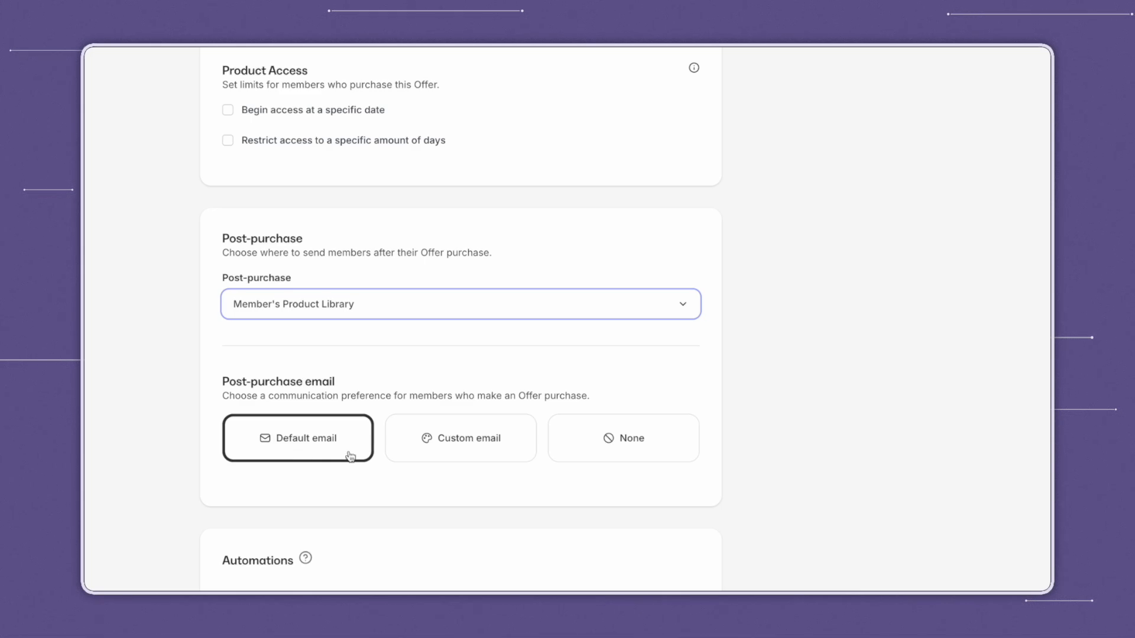
# Step: Examine the Send an email action in a new automation for the offer's purchase, and close it without saving
pyautogui.scroll(-2, 349, 458)
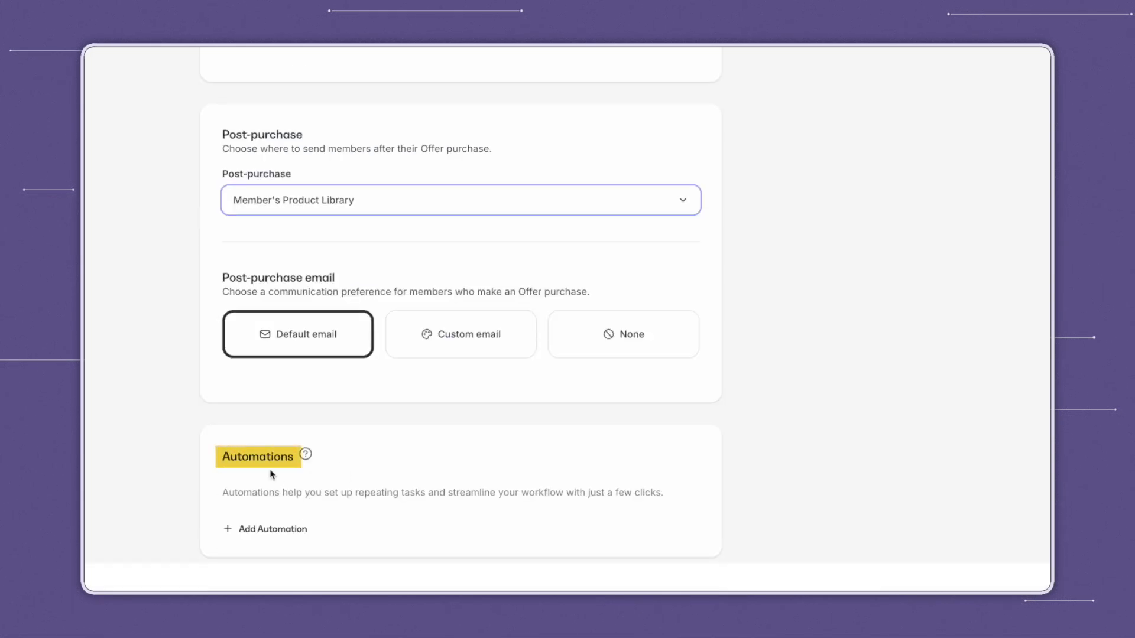
pyautogui.click(285, 535)
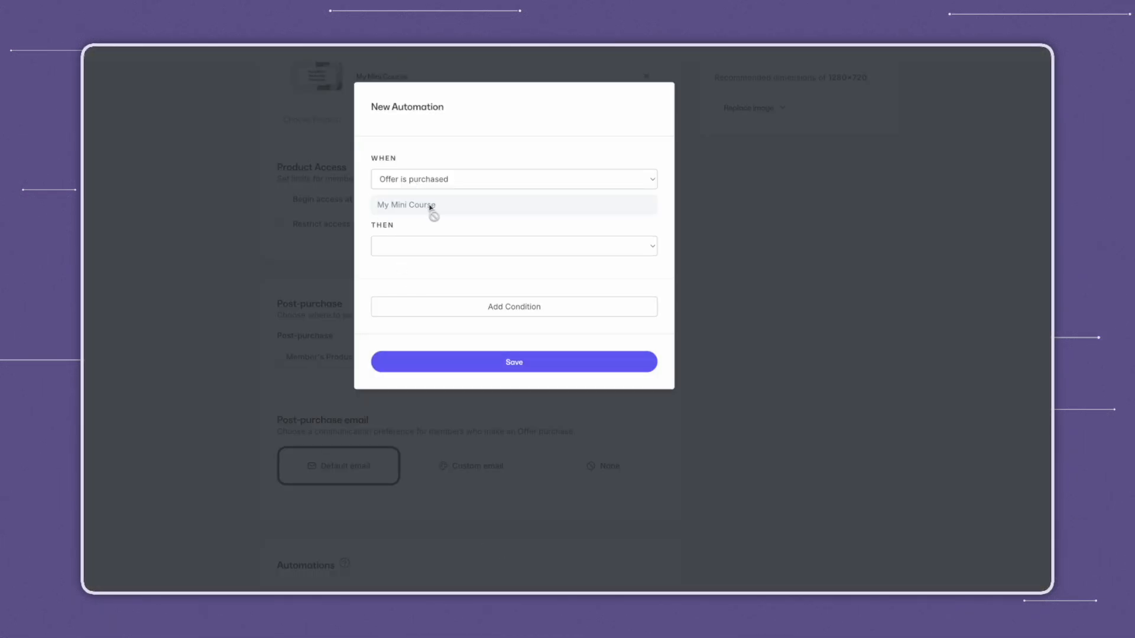
pyautogui.click(432, 250)
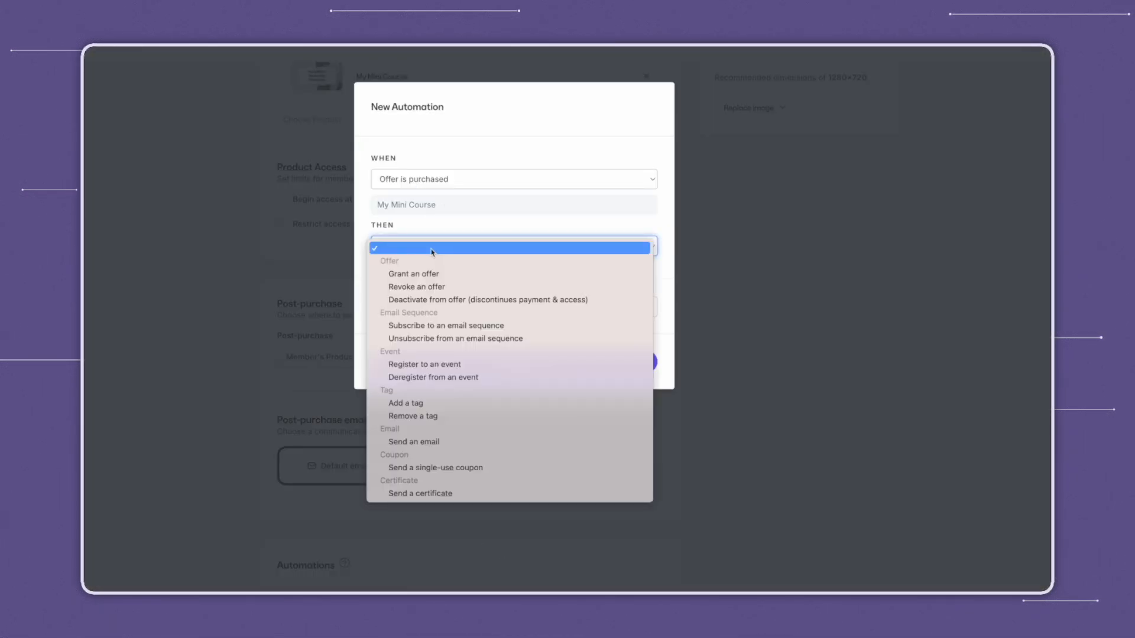
pyautogui.click(424, 442)
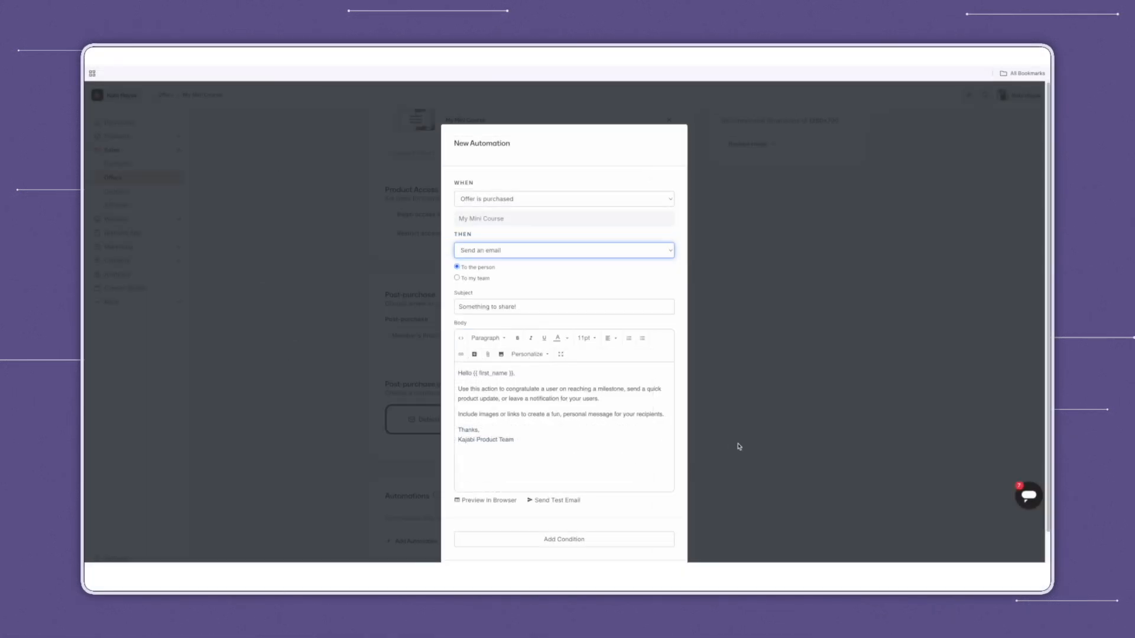
pyautogui.click(738, 446)
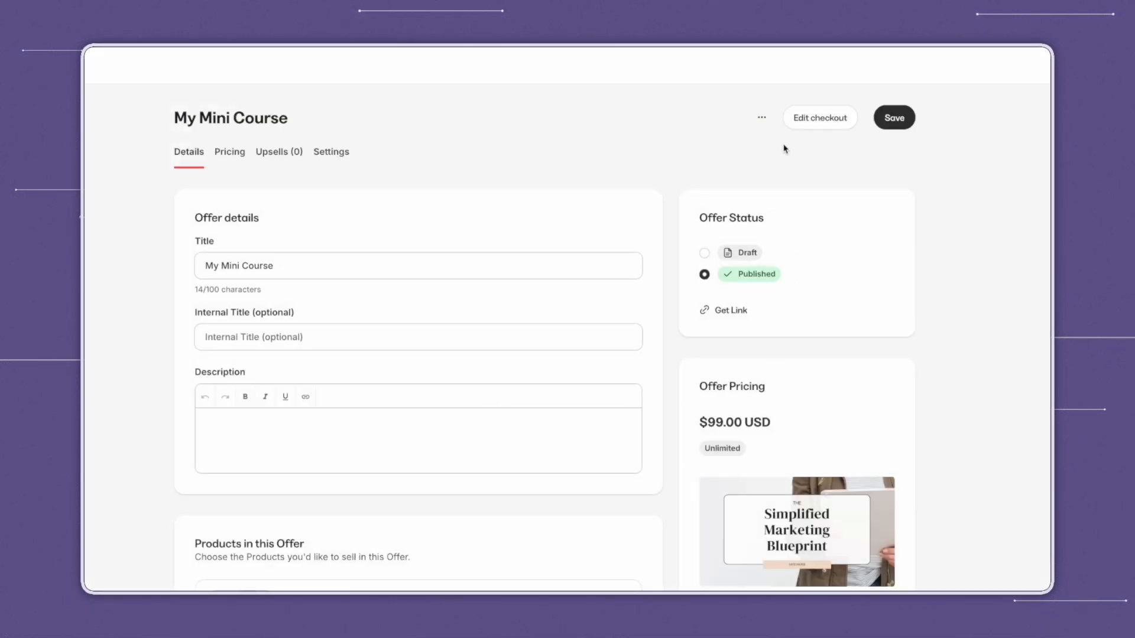
# Step: Save the My Mini Course offer and open its checkout page for editing
pyautogui.click(892, 121)
pyautogui.click(820, 121)
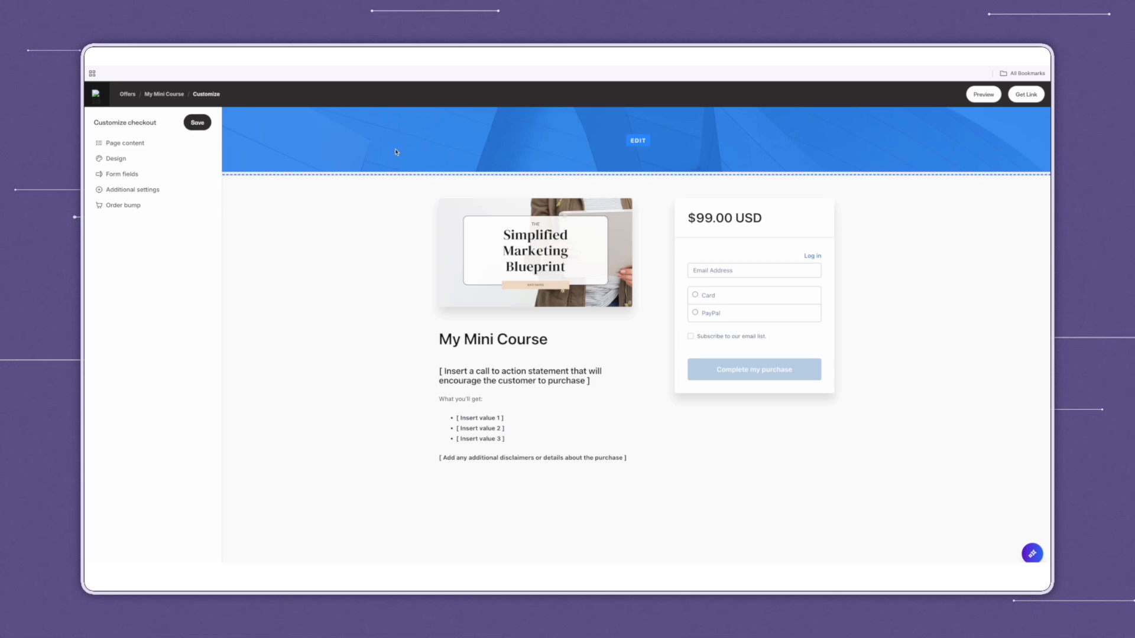
# Step: Examine the checkout page's banner and design settings, its form fields such as Collect name, and its title text
pyautogui.click(408, 159)
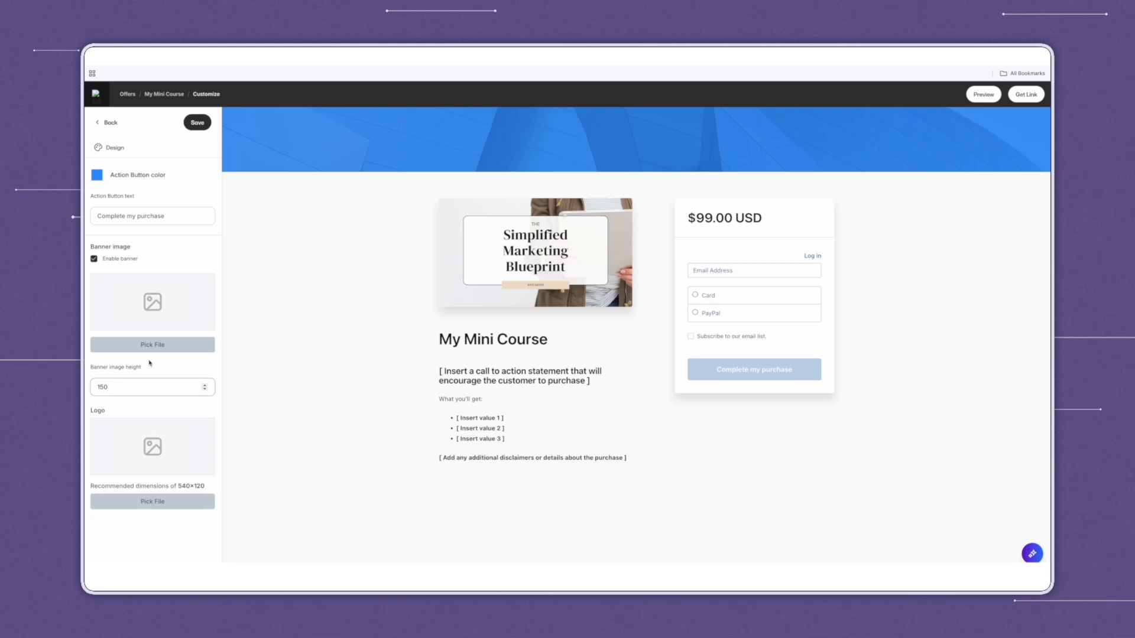
pyautogui.click(107, 124)
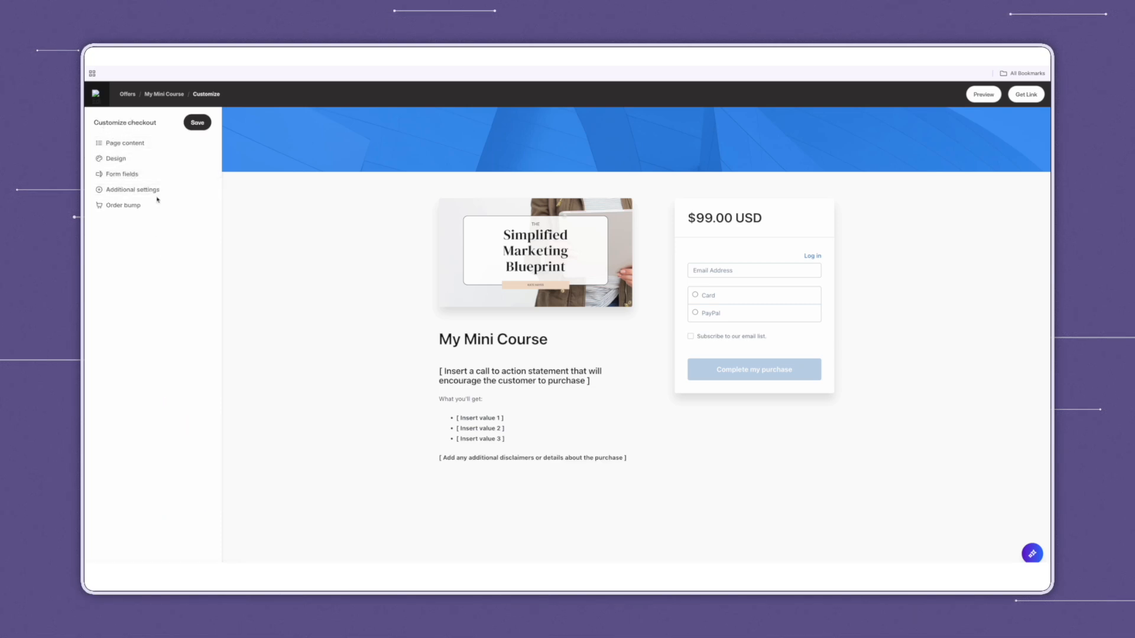
pyautogui.click(110, 175)
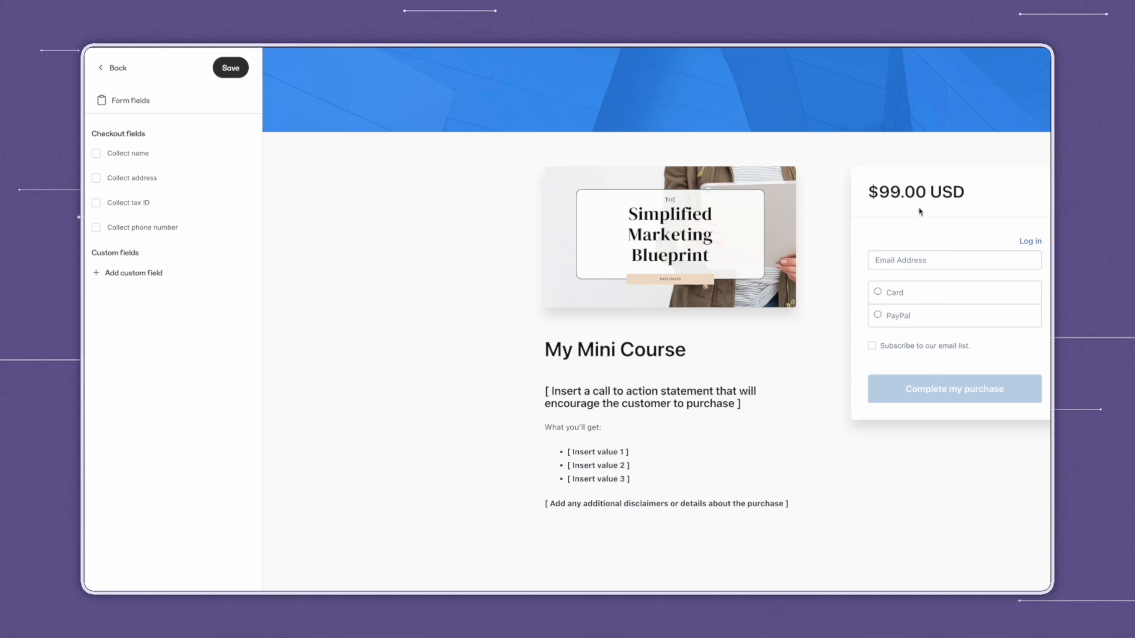
pyautogui.click(96, 155)
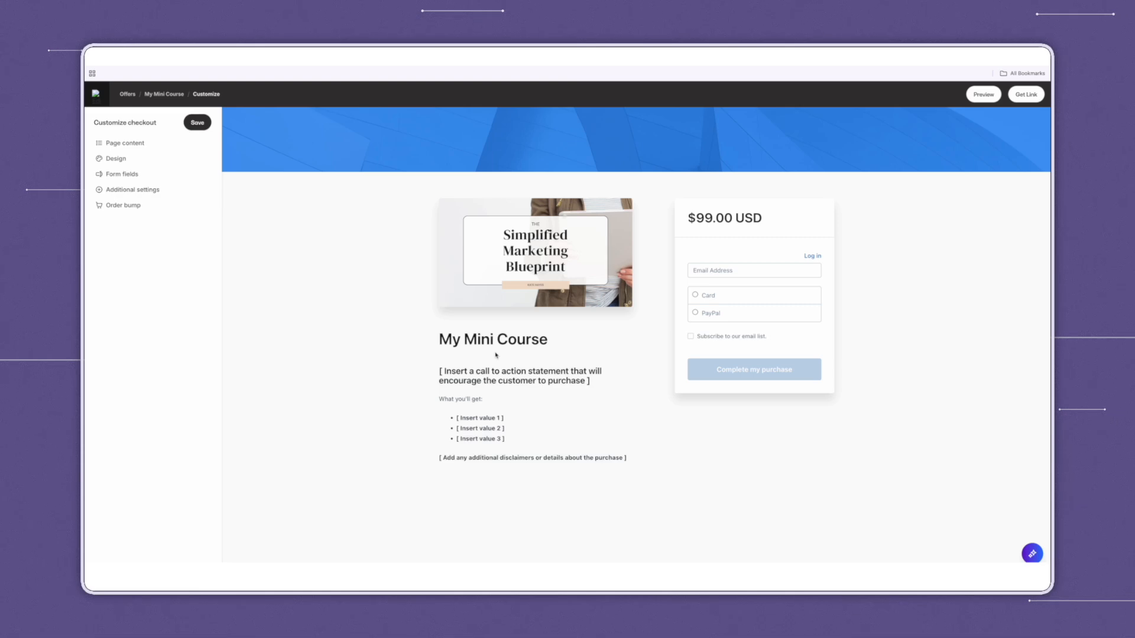
pyautogui.click(498, 341)
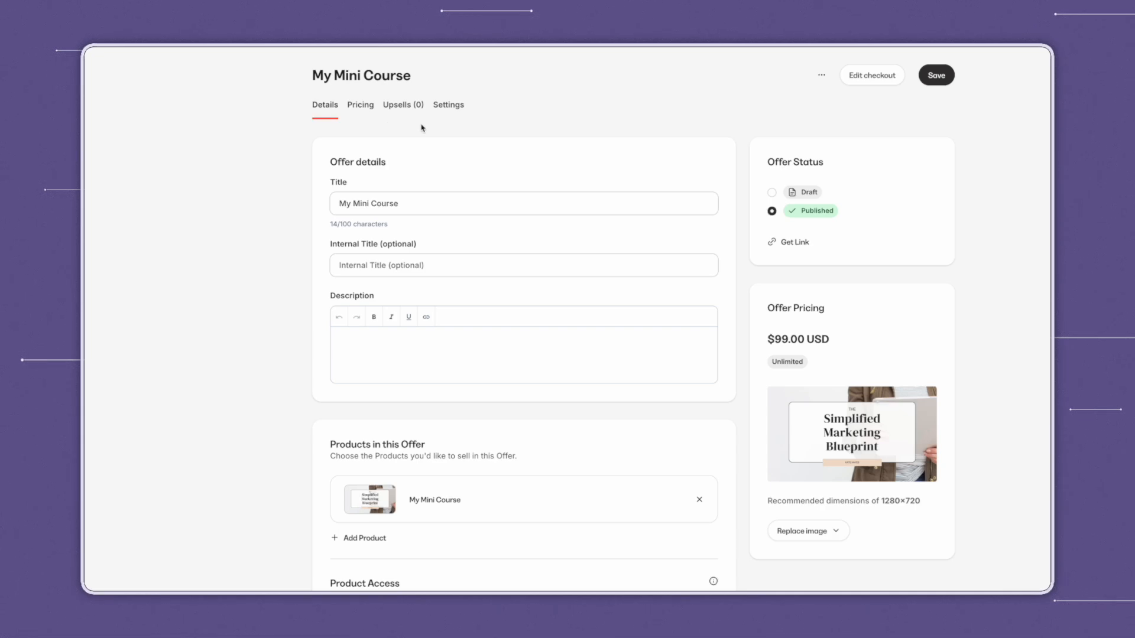
# Step: Review the offer's price details, connected payment providers and upsell options
pyautogui.click(366, 112)
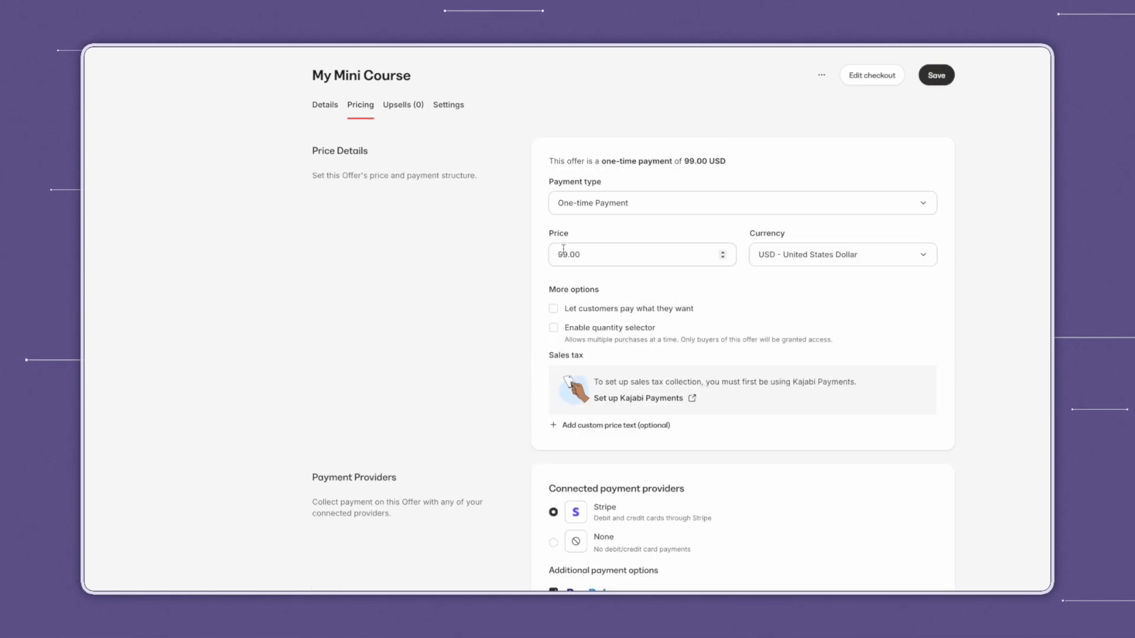
pyautogui.scroll(-5, 735, 251)
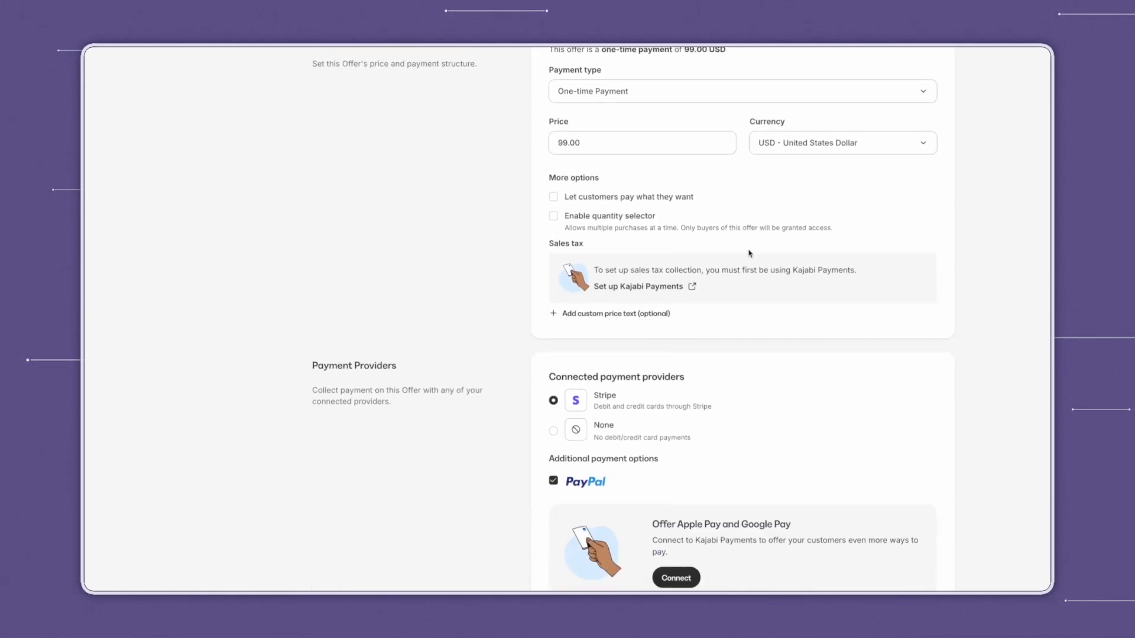
pyautogui.scroll(5, 751, 254)
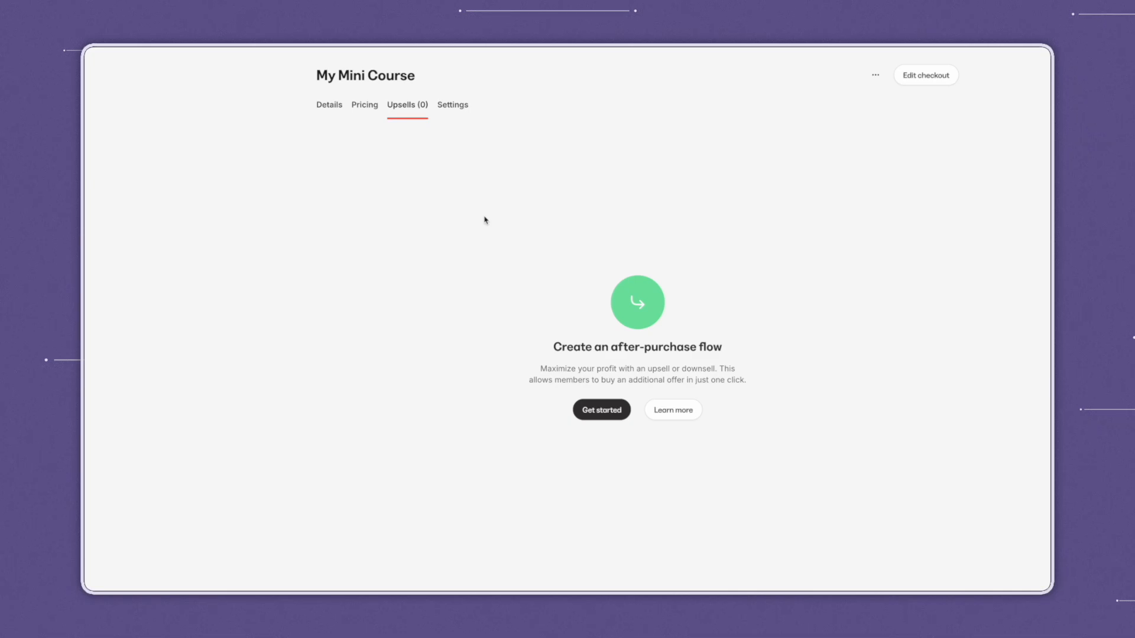
# Step: Examine the third-party email provider and purchase notification options in the offer's settings, leaving both disabled
pyautogui.click(456, 110)
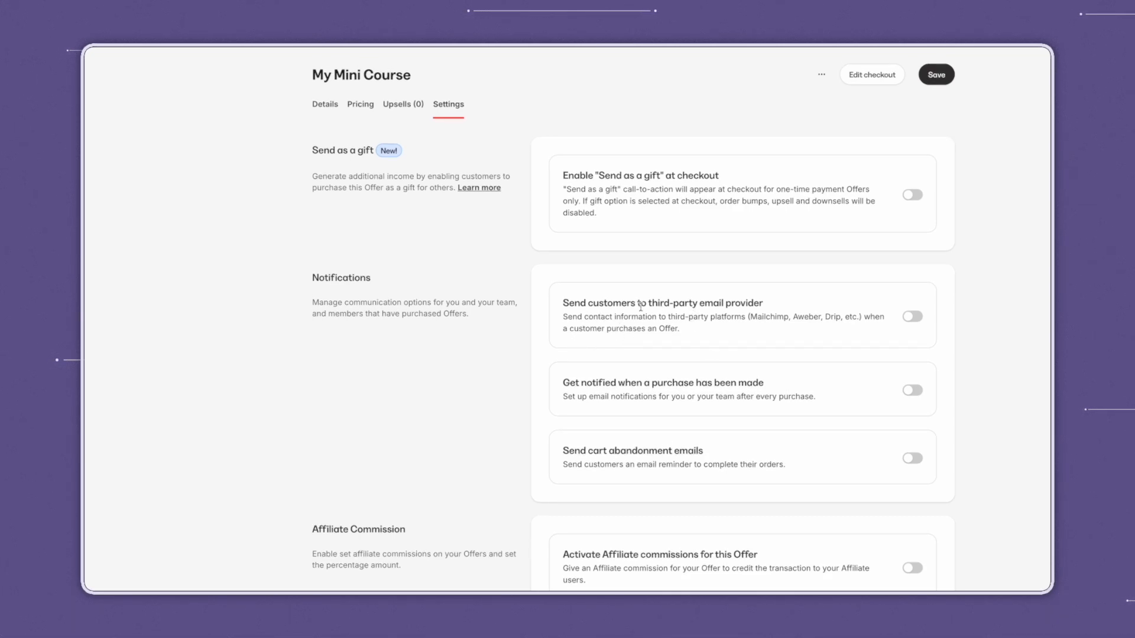
pyautogui.click(913, 317)
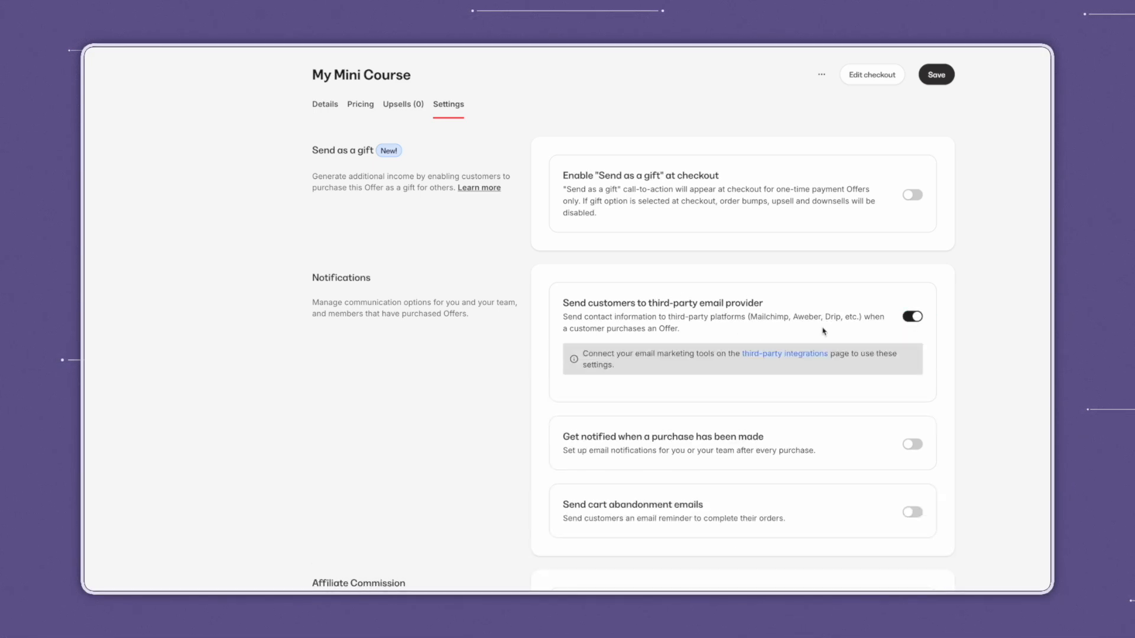
pyautogui.click(916, 321)
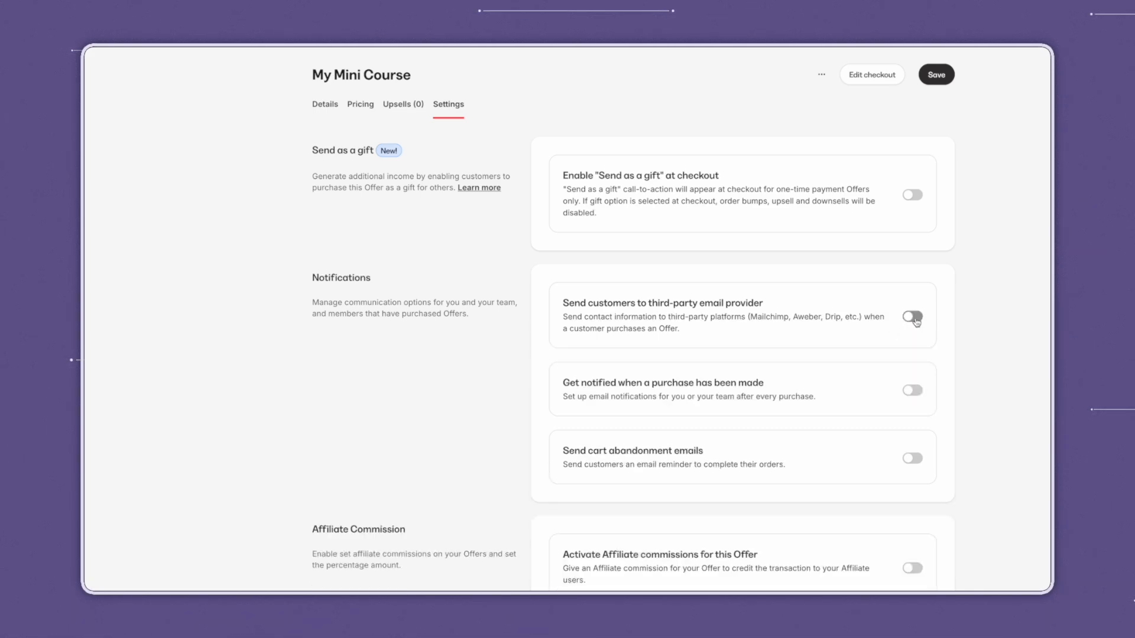
pyautogui.click(914, 392)
pyautogui.click(615, 447)
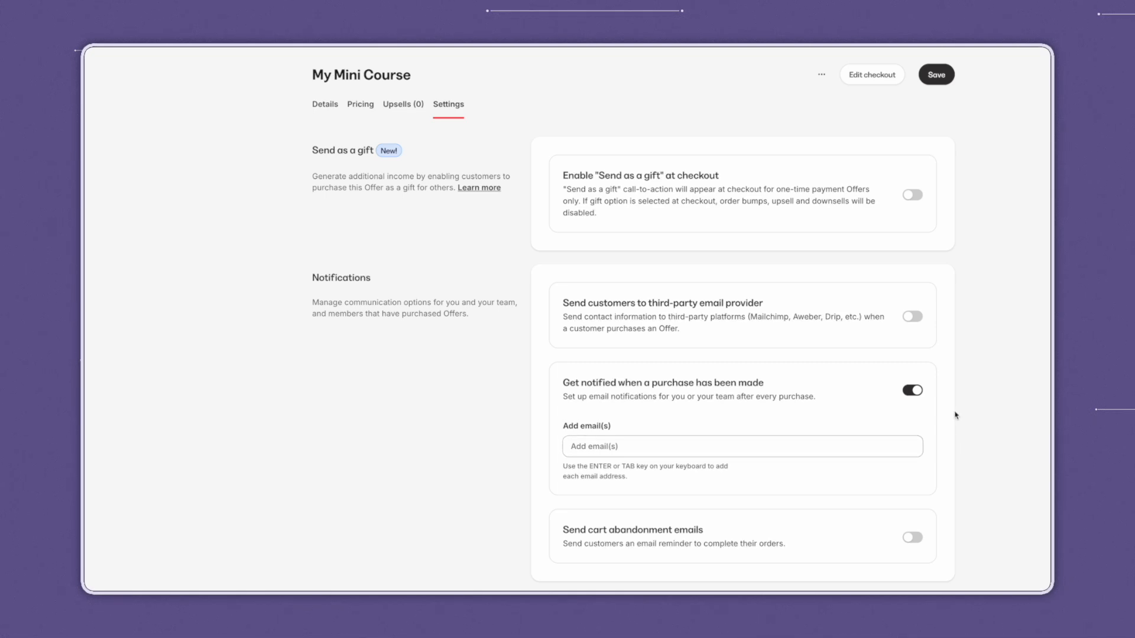
pyautogui.click(913, 391)
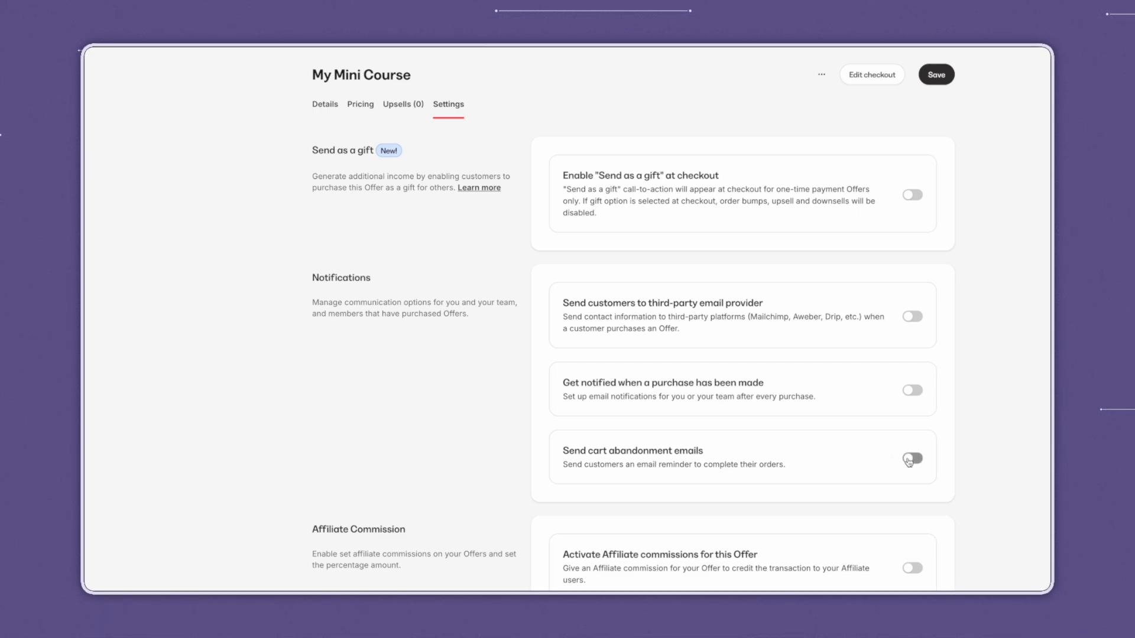
# Step: Enable cart abandonment emails for the offer and review the reminder delay choices without selecting one
pyautogui.click(909, 460)
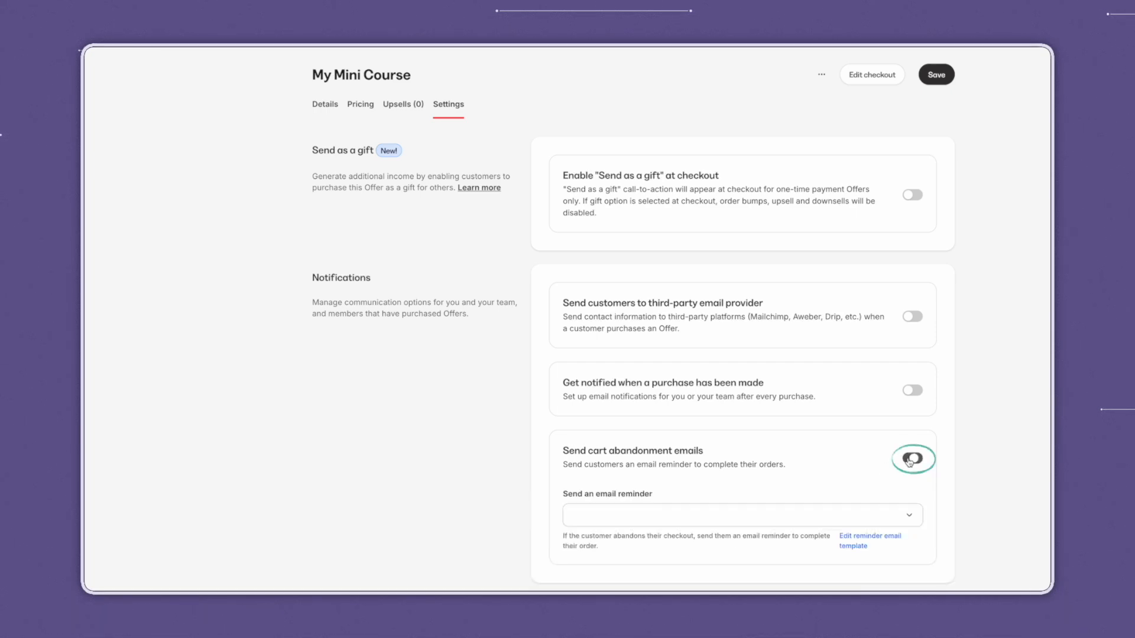
pyautogui.click(580, 524)
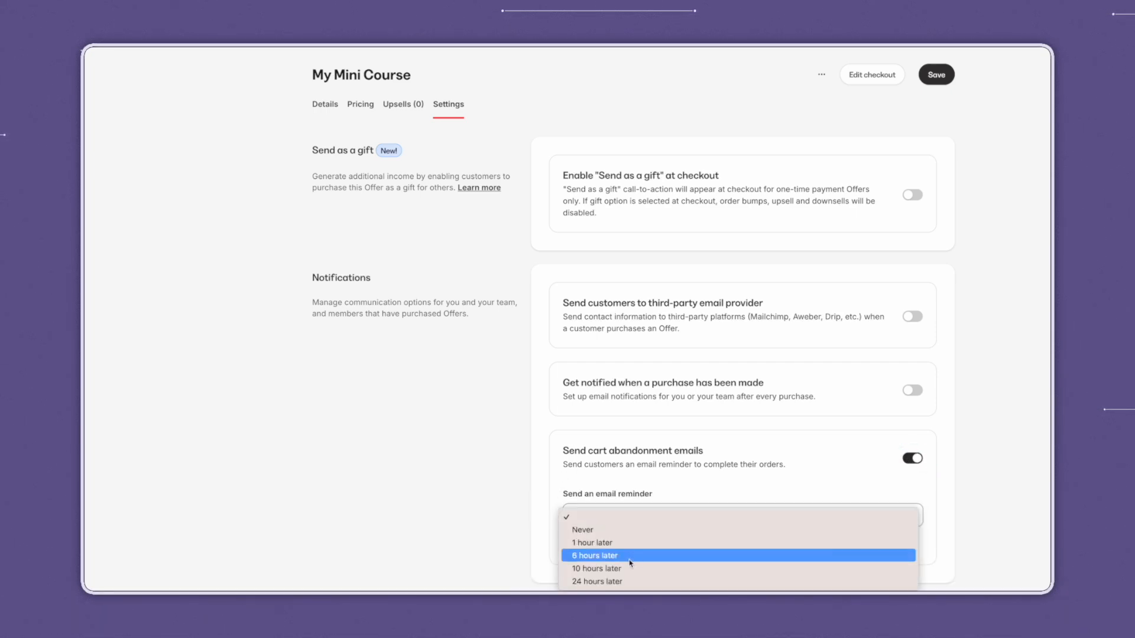
pyautogui.click(1024, 511)
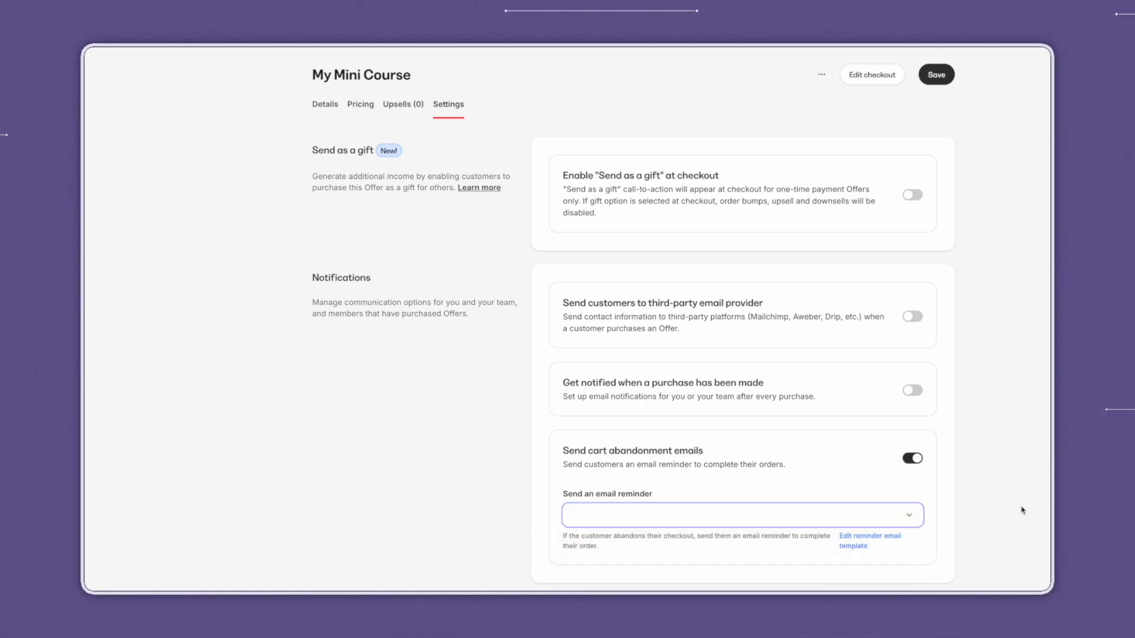
pyautogui.scroll(-2, 1023, 511)
pyautogui.scroll(2, 1023, 510)
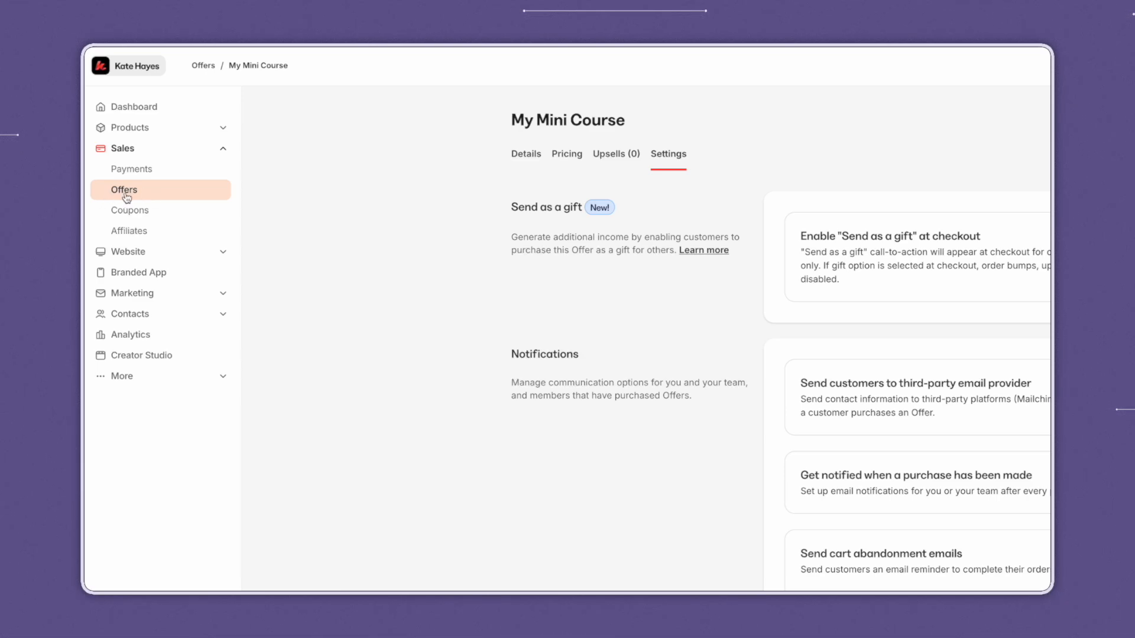
# Step: Return to My Mini Course through the list of courses and check its customers section
pyautogui.click(223, 130)
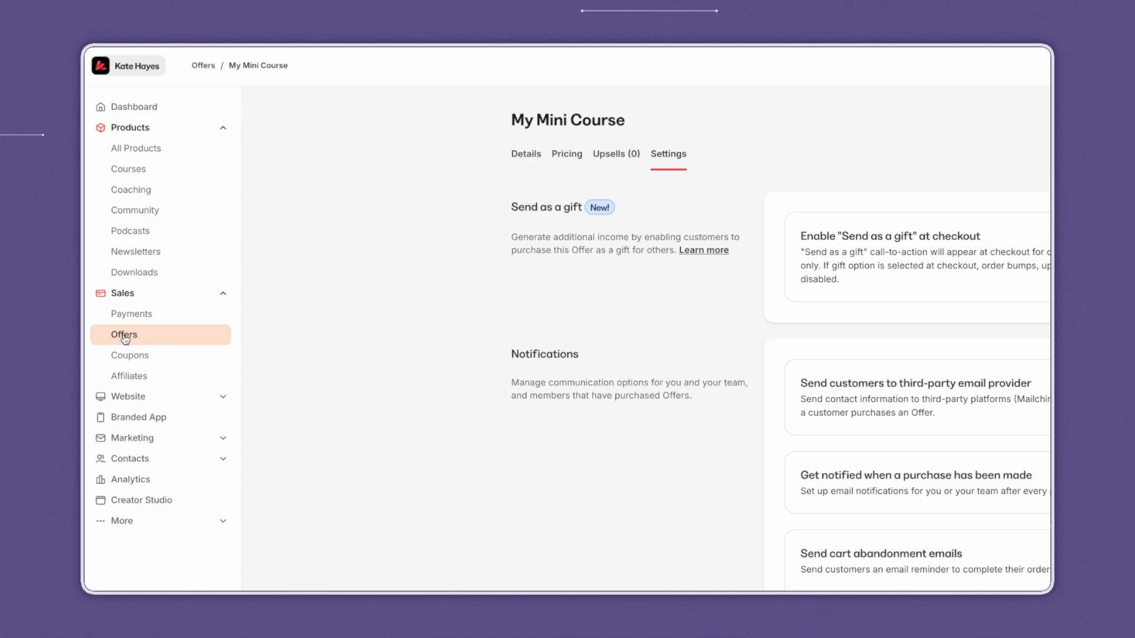
pyautogui.click(141, 171)
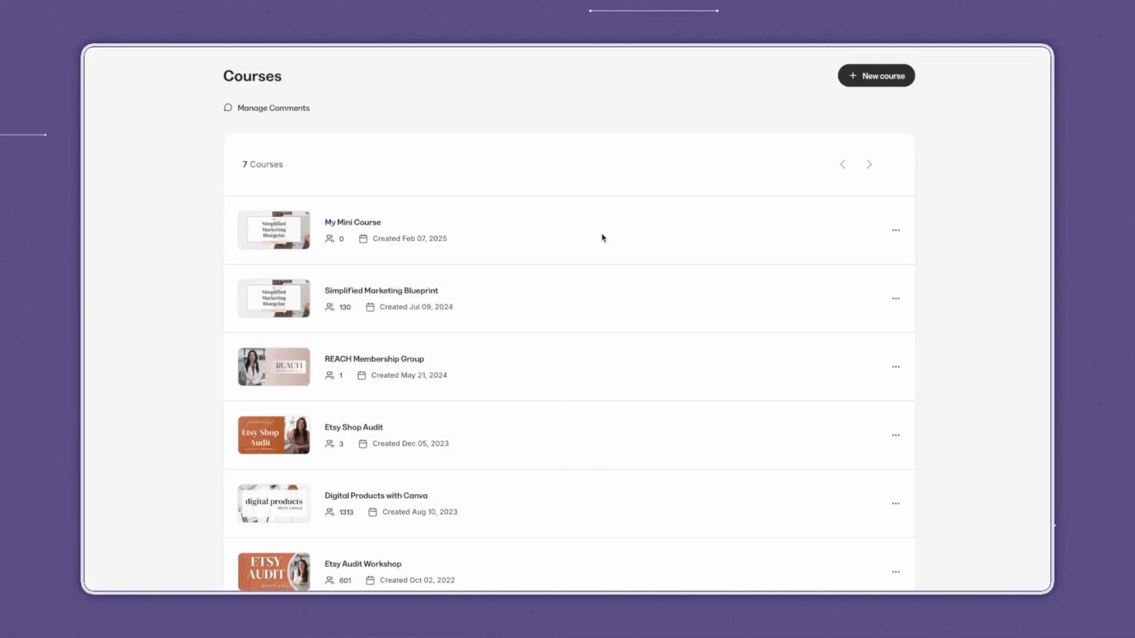
pyautogui.click(605, 237)
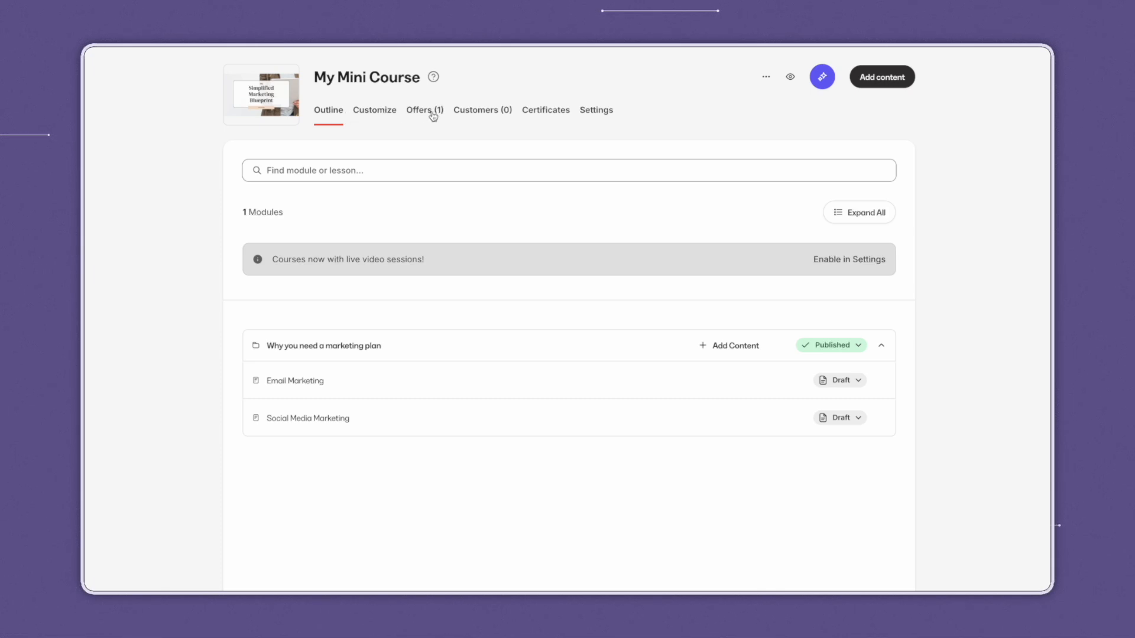
pyautogui.click(487, 114)
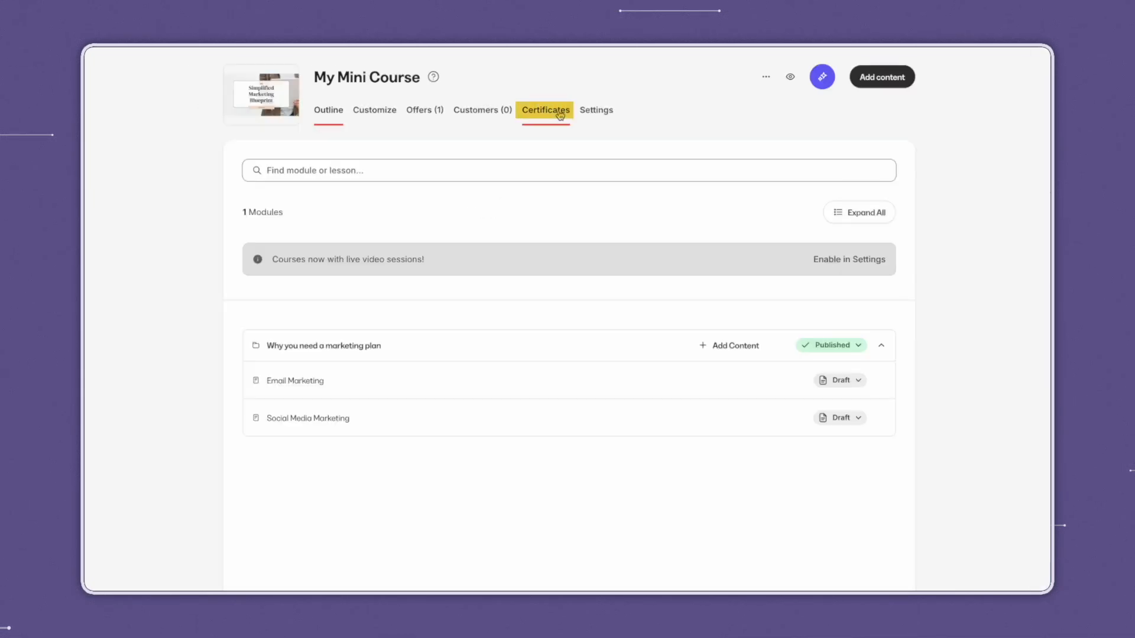
# Step: Review the certificate options for My Mini Course, including the logo, certificate title and subtitle fields
pyautogui.click(560, 113)
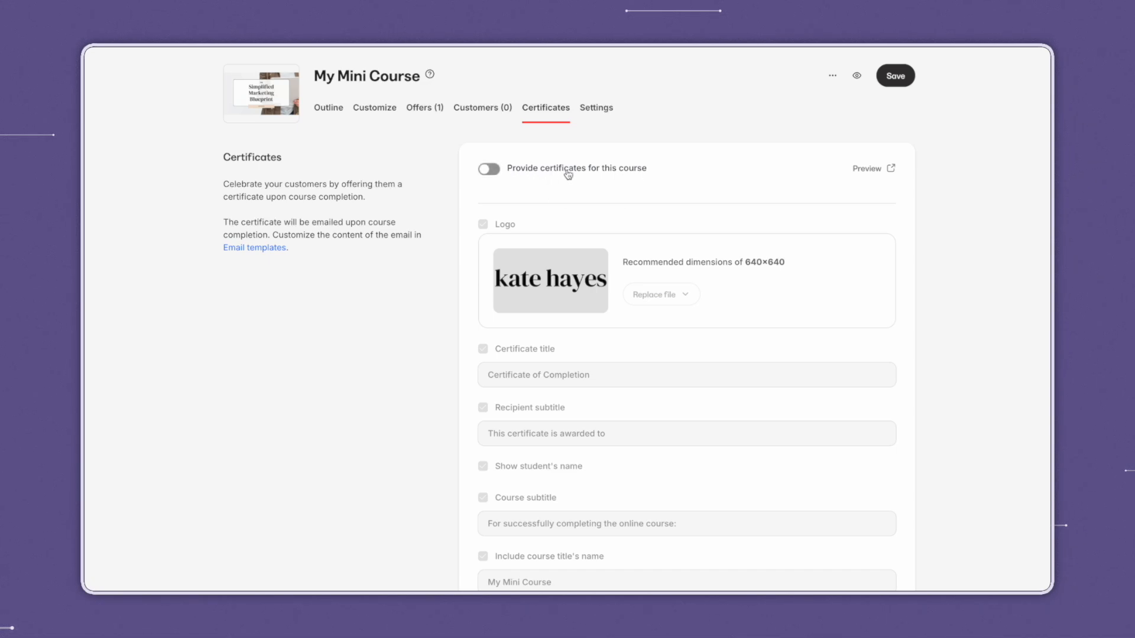
pyautogui.scroll(-3, 625, 179)
pyautogui.scroll(3, 625, 180)
# Step: Examine the course's settings, from the title, description and product thumbnail through the options further down
pyautogui.click(603, 112)
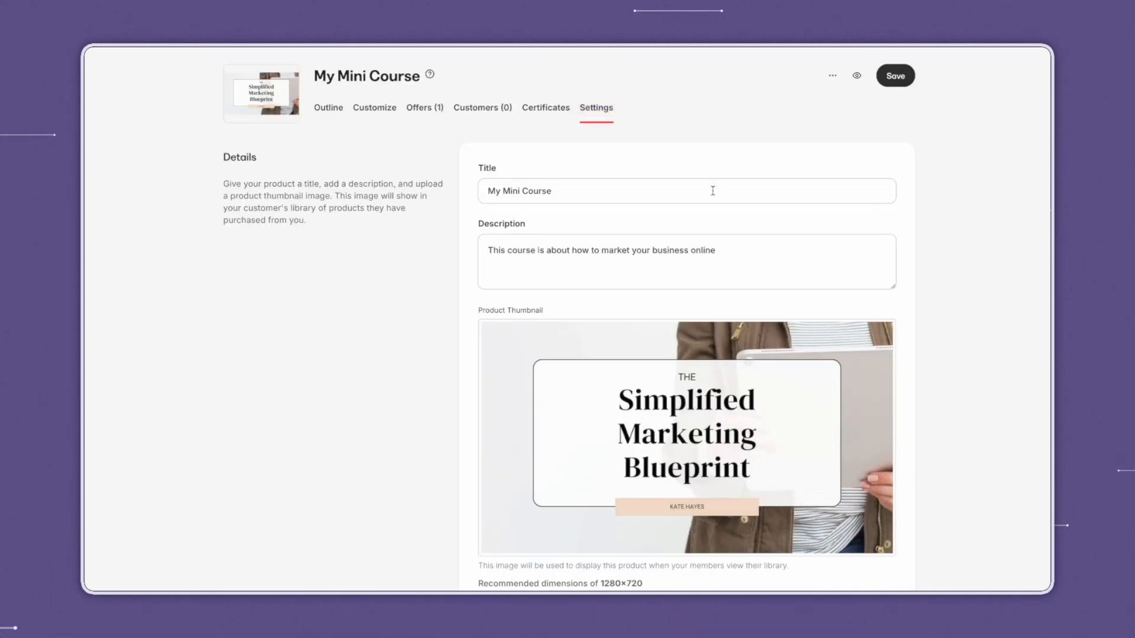
pyautogui.scroll(-2, 990, 180)
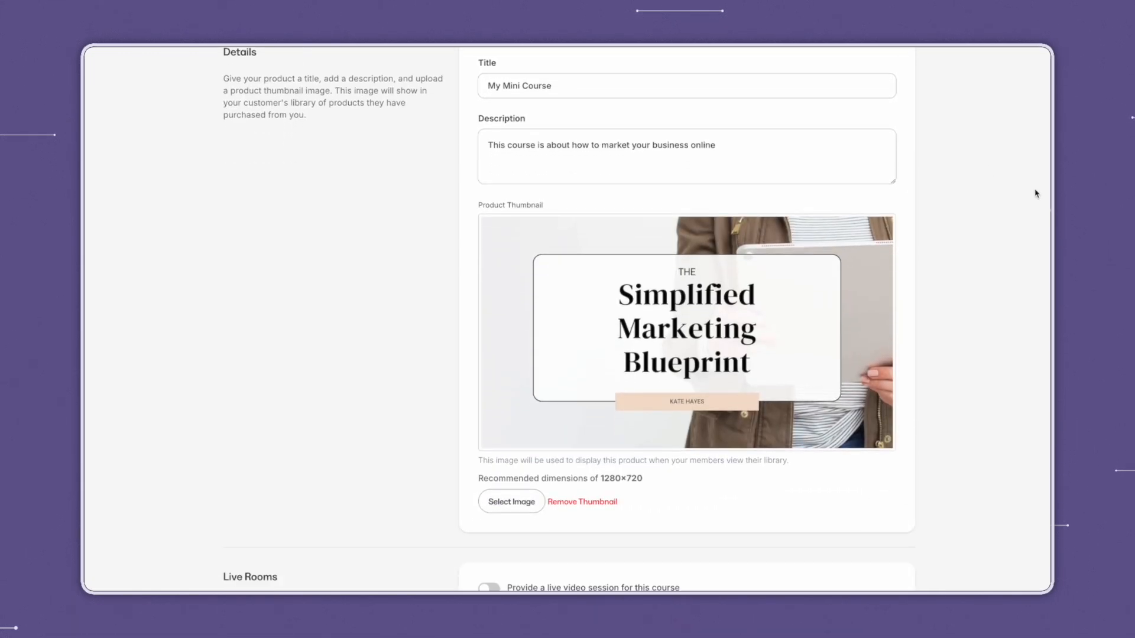
pyautogui.scroll(-5, 1010, 210)
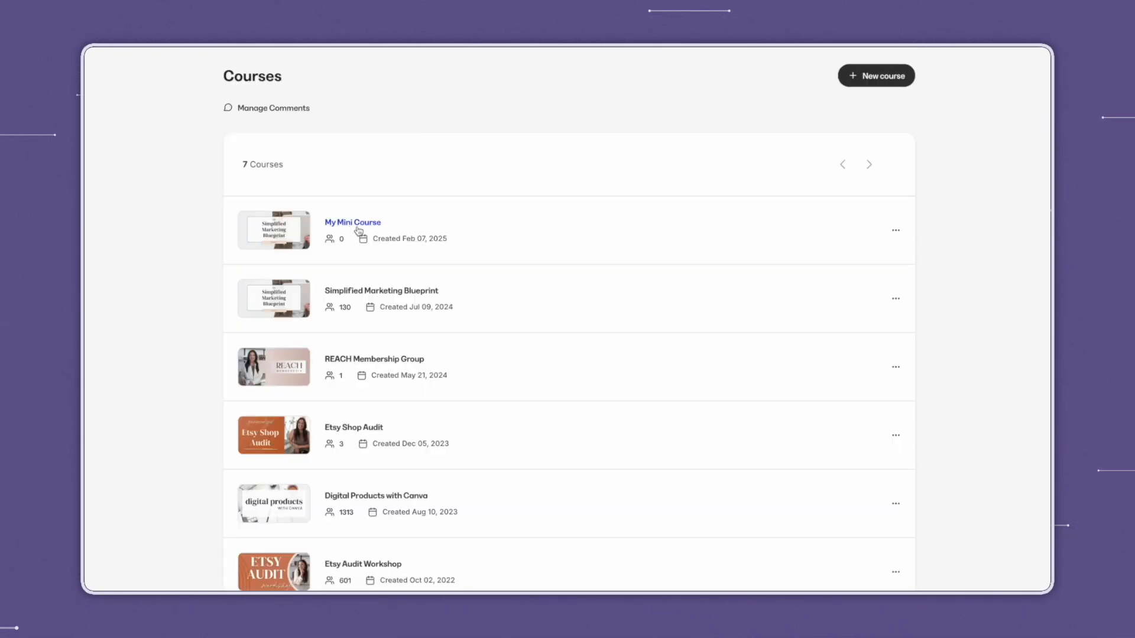
# Step: Open My Mini Course's details for editing from the list of courses and look over its live room and community options
pyautogui.click(895, 230)
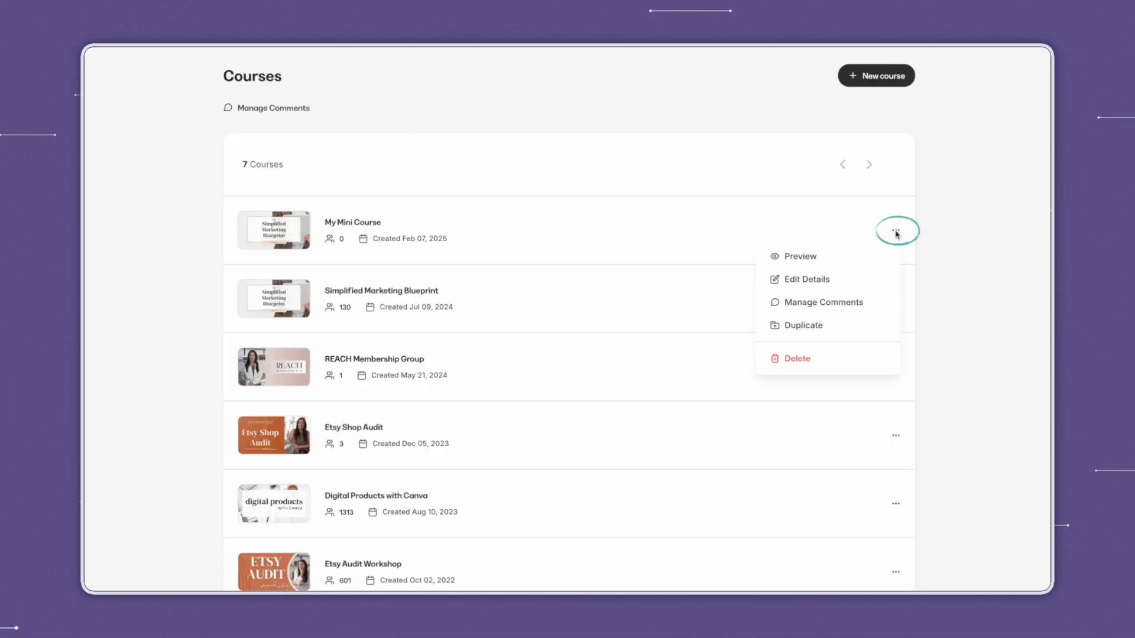
pyautogui.click(825, 282)
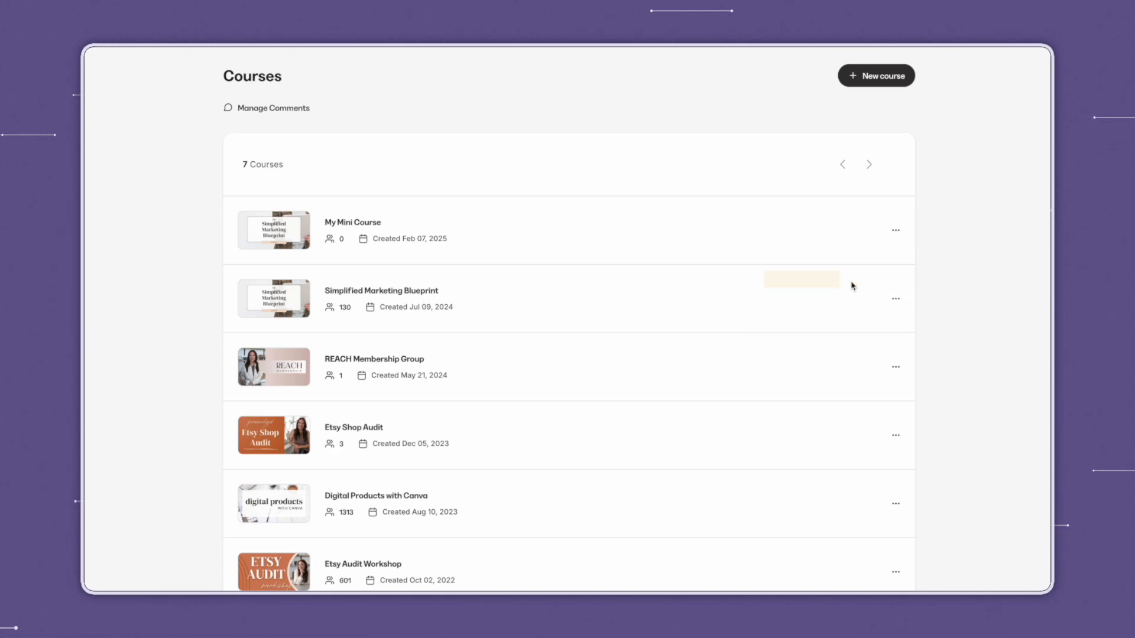
pyautogui.scroll(-6, 881, 275)
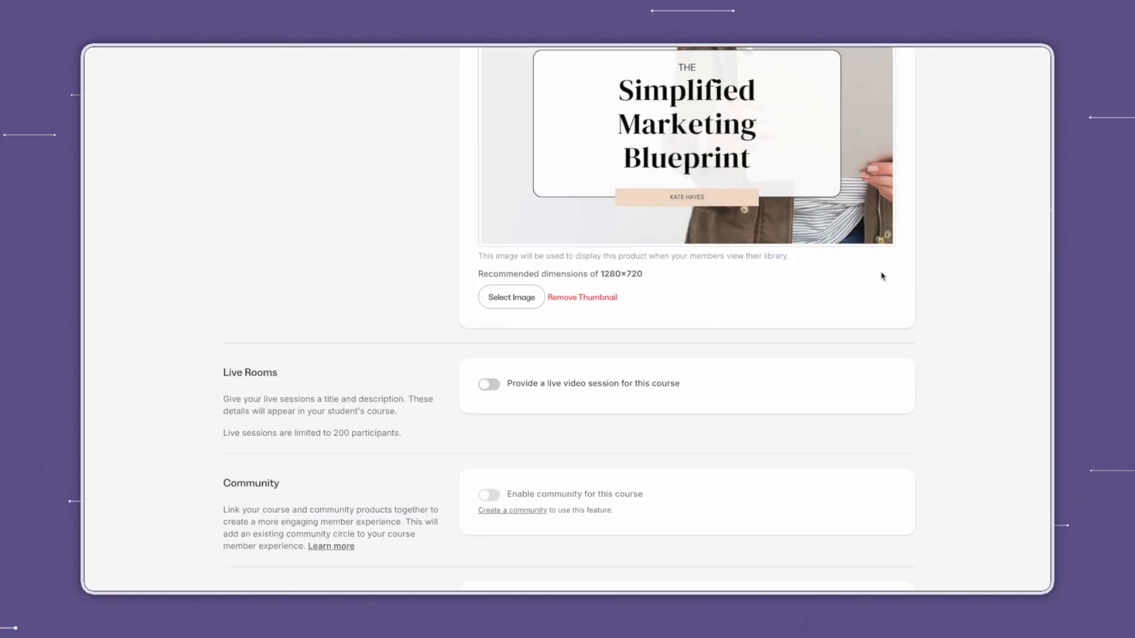
pyautogui.scroll(7, 881, 272)
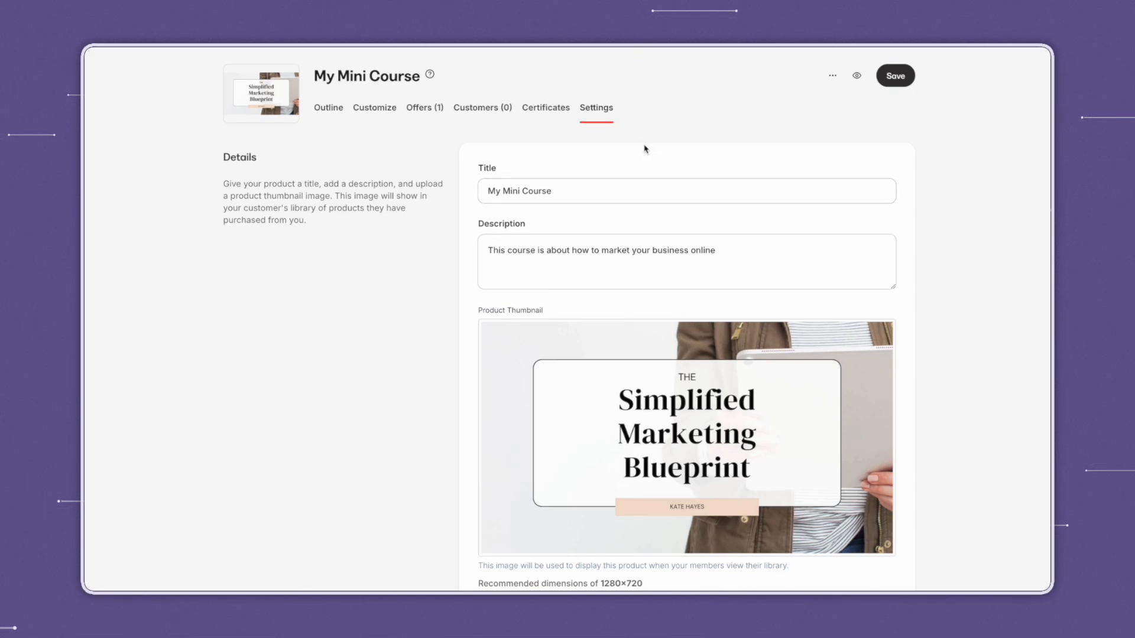
# Step: Return to the outline of My Mini Course and preview the course
pyautogui.click(329, 111)
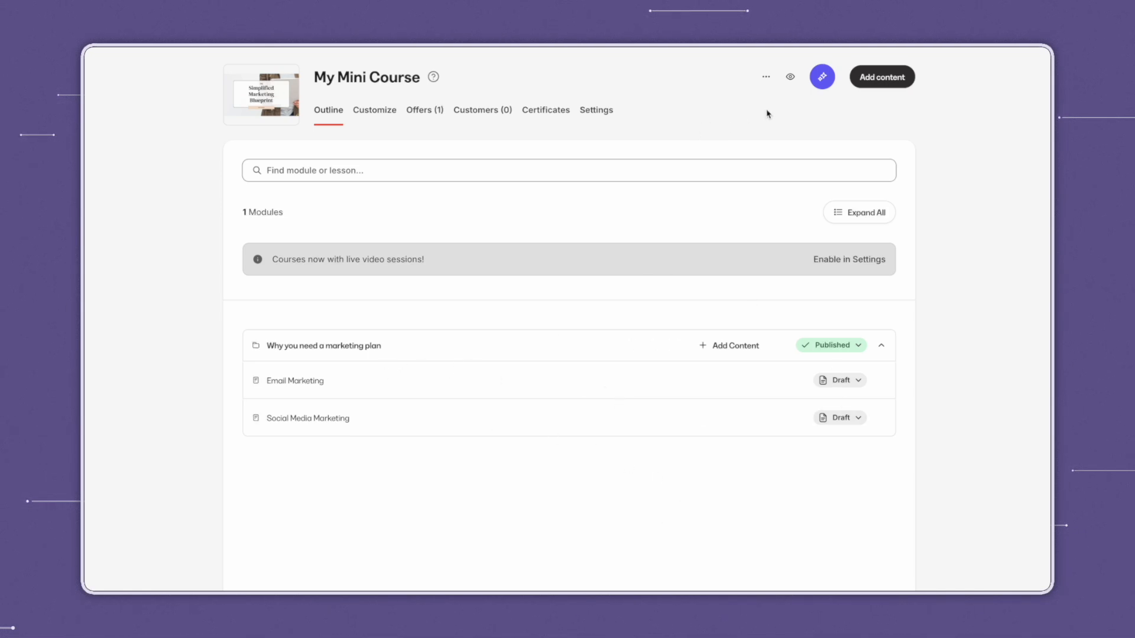
pyautogui.click(791, 78)
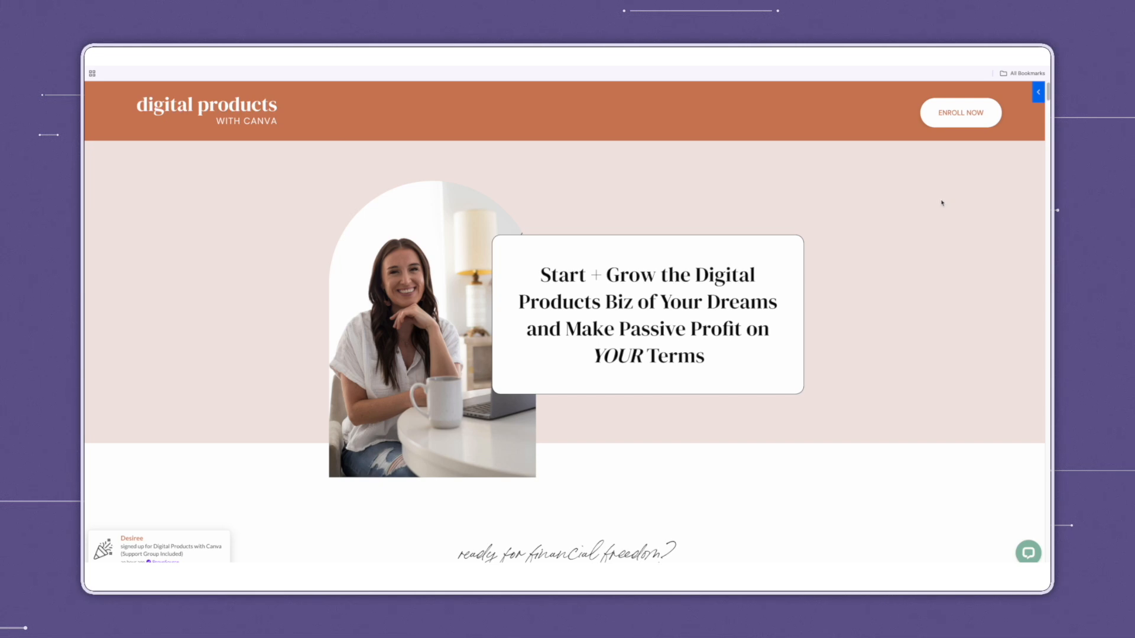
# Step: Examine the Digital Products with Canva sales page, covering its opening pitch, benefits, student testimonial and program introduction
pyautogui.scroll(-10, 942, 203)
pyautogui.scroll(-7, 948, 205)
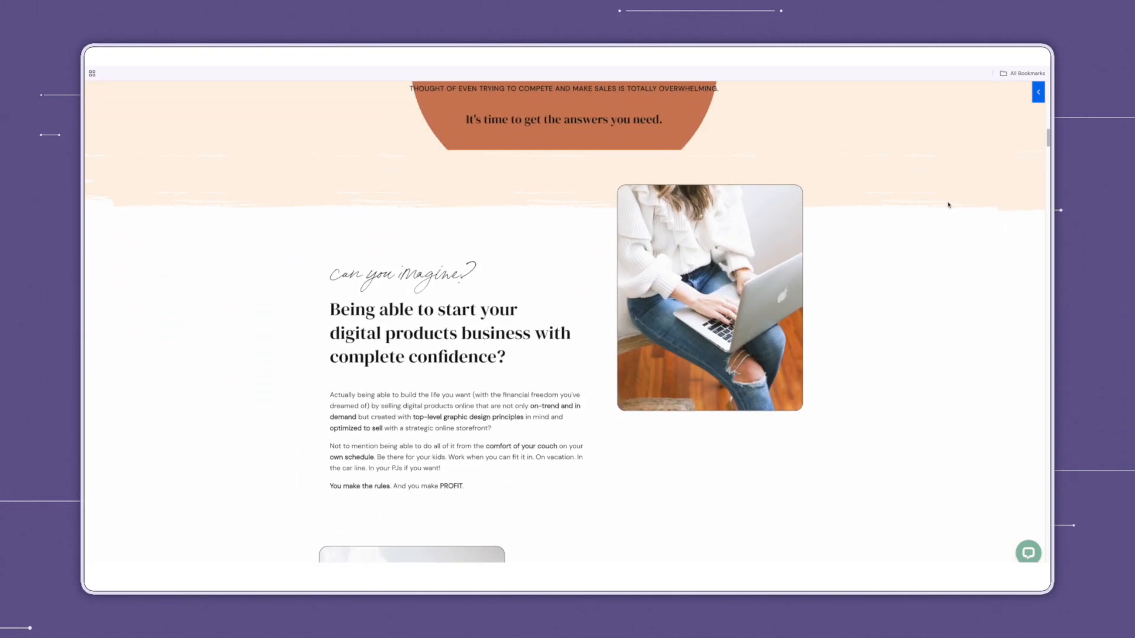
pyautogui.scroll(-6, 948, 206)
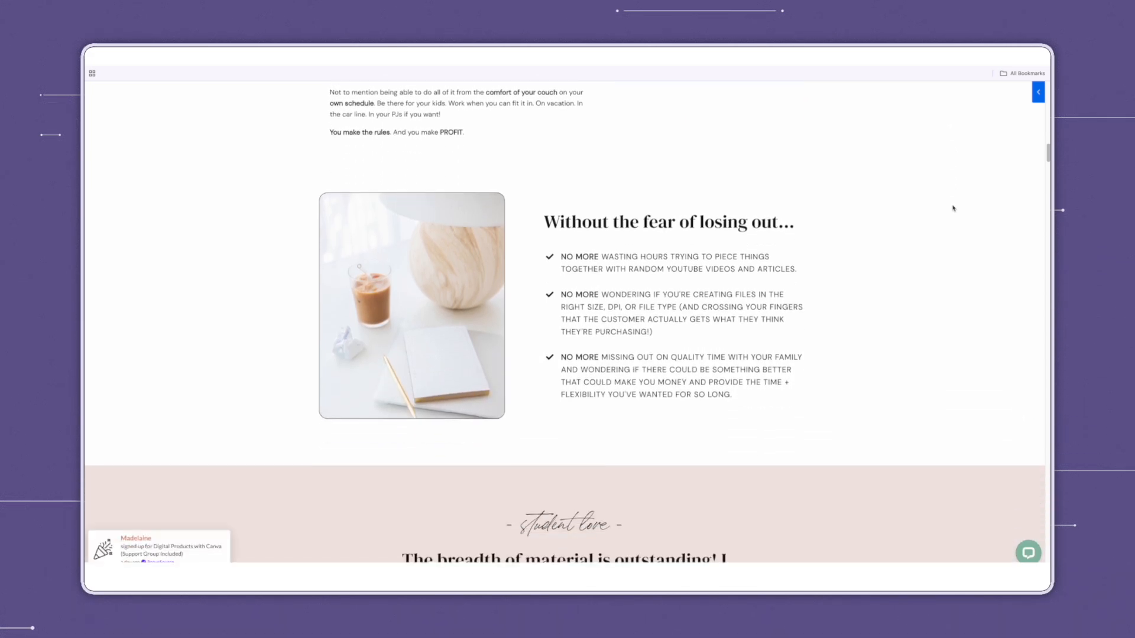
pyautogui.scroll(-6, 955, 212)
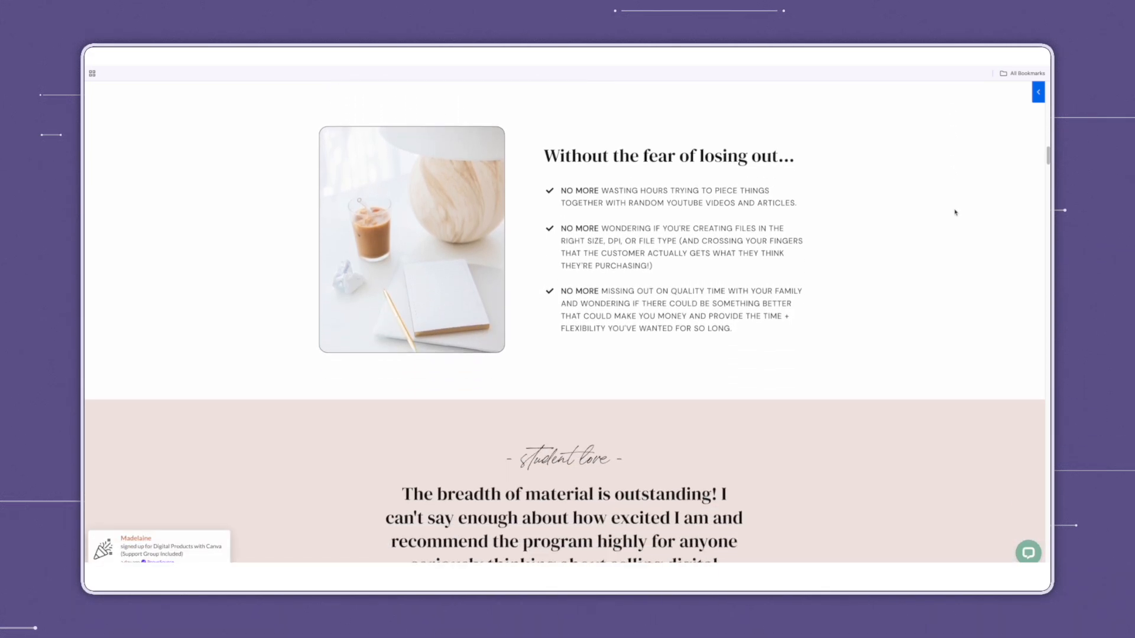
pyautogui.scroll(-2, 956, 213)
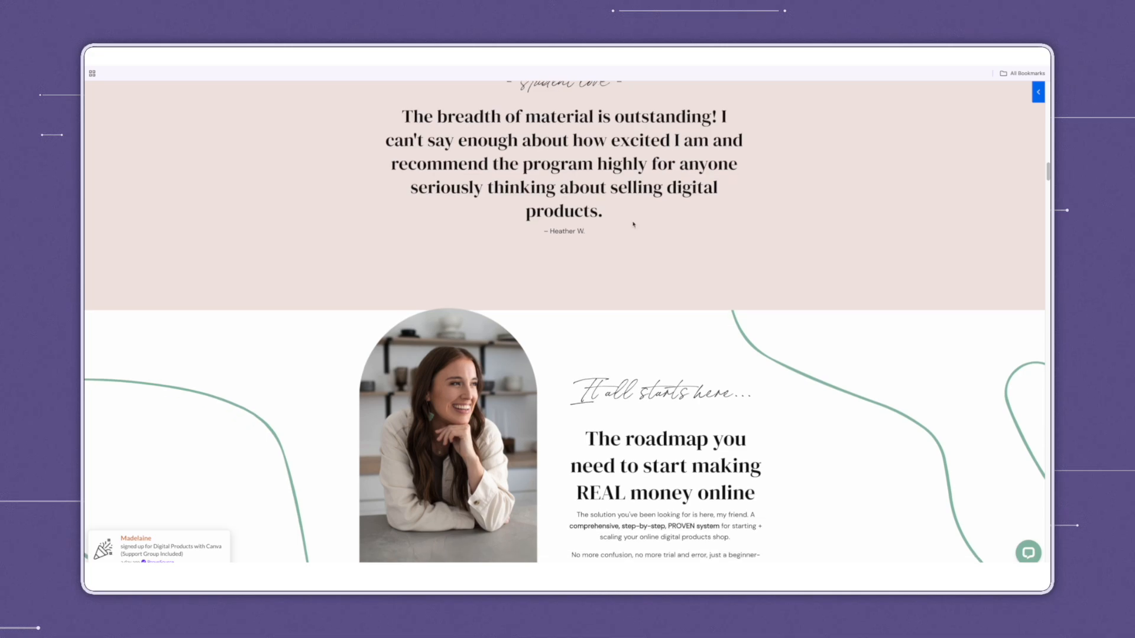
pyautogui.scroll(2, 635, 247)
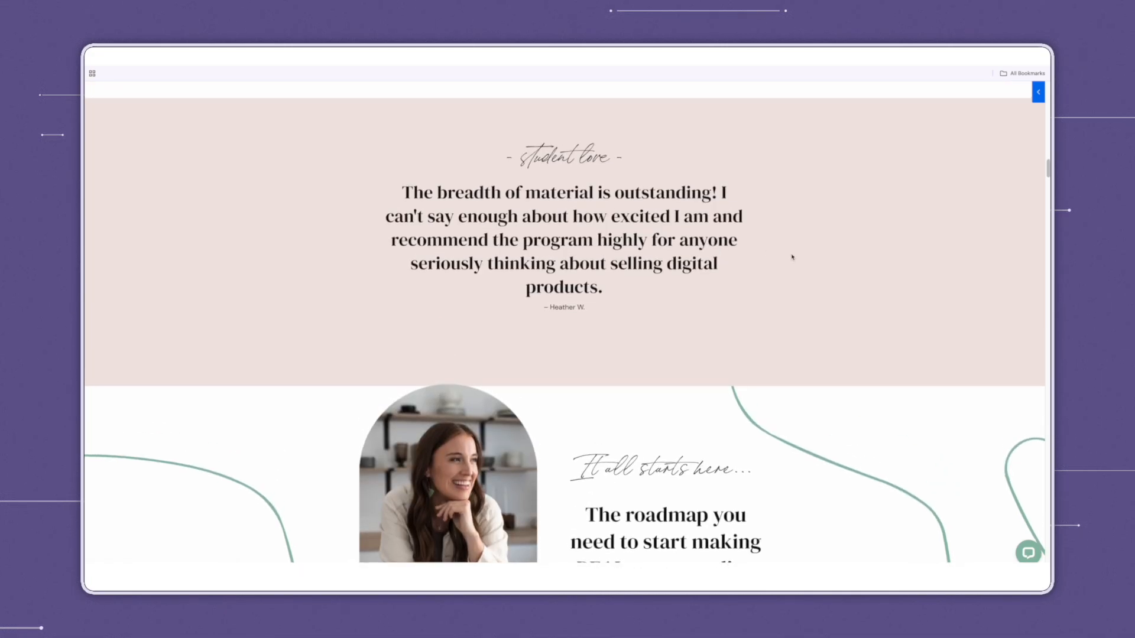
pyautogui.scroll(-9, 862, 266)
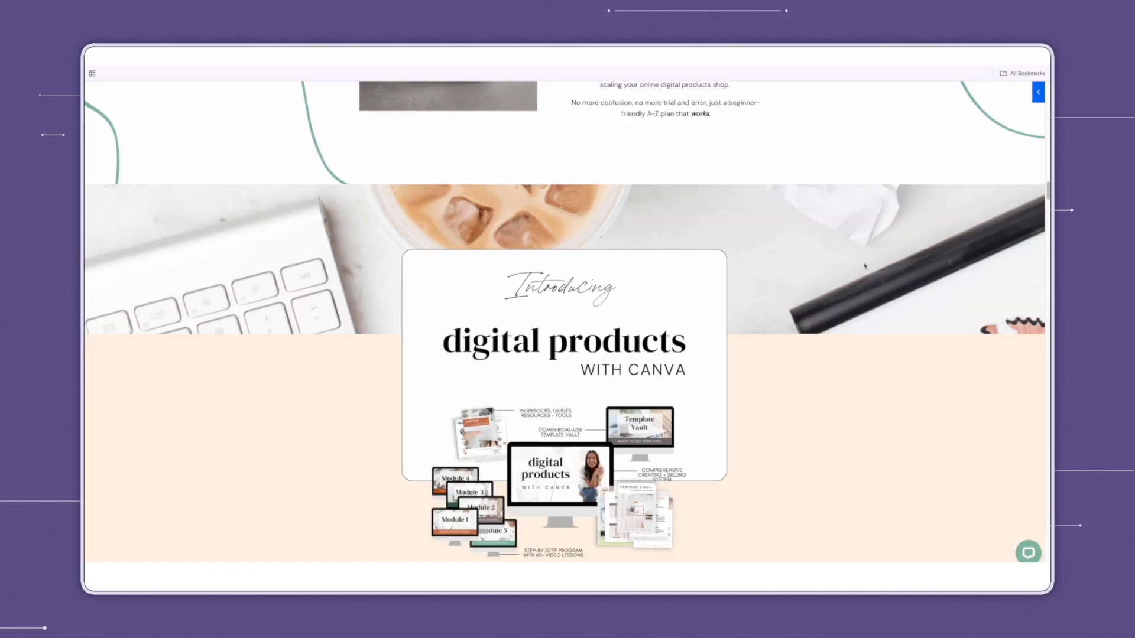
pyautogui.scroll(-3, 827, 370)
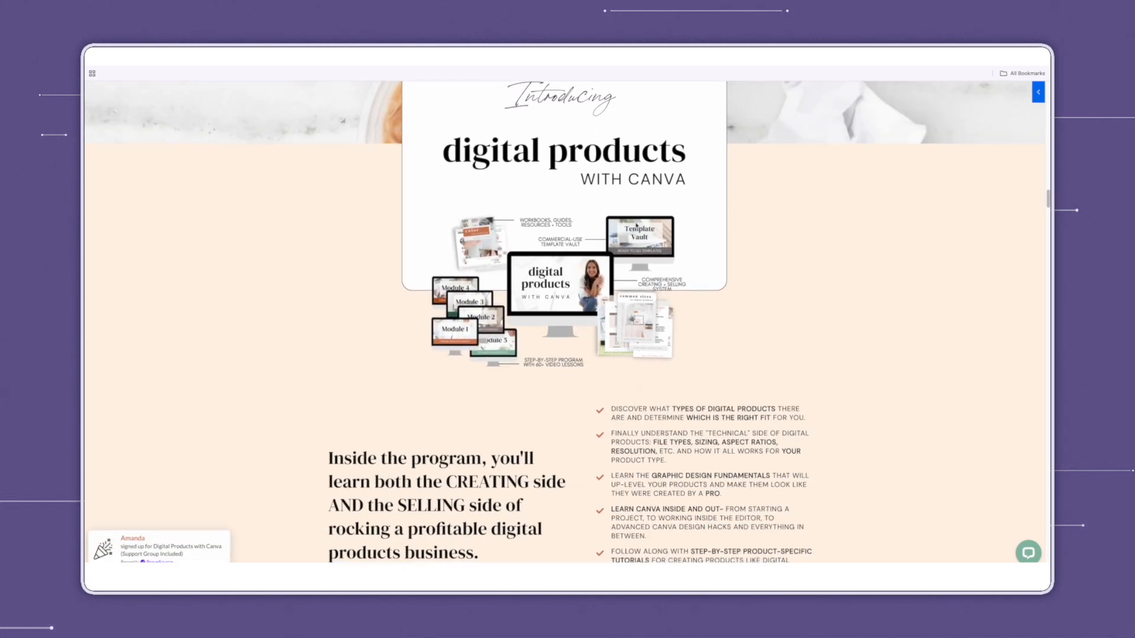
# Step: Review the sales page's module breakdowns, bonus tutorials and template vault
pyautogui.scroll(-15, 900, 320)
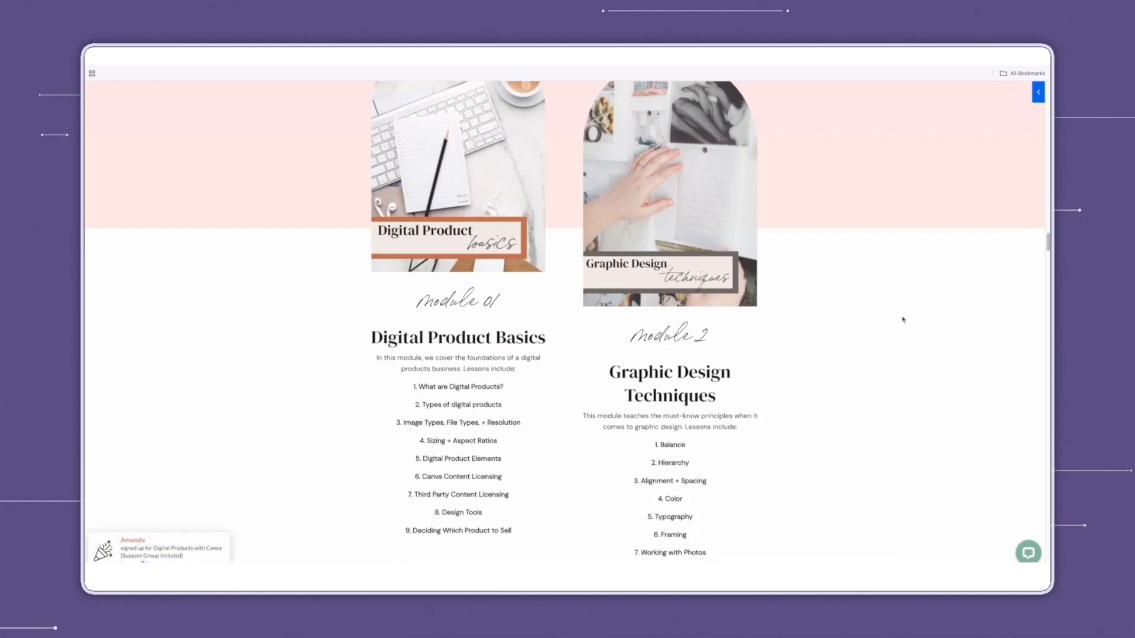
pyautogui.scroll(-7, 903, 320)
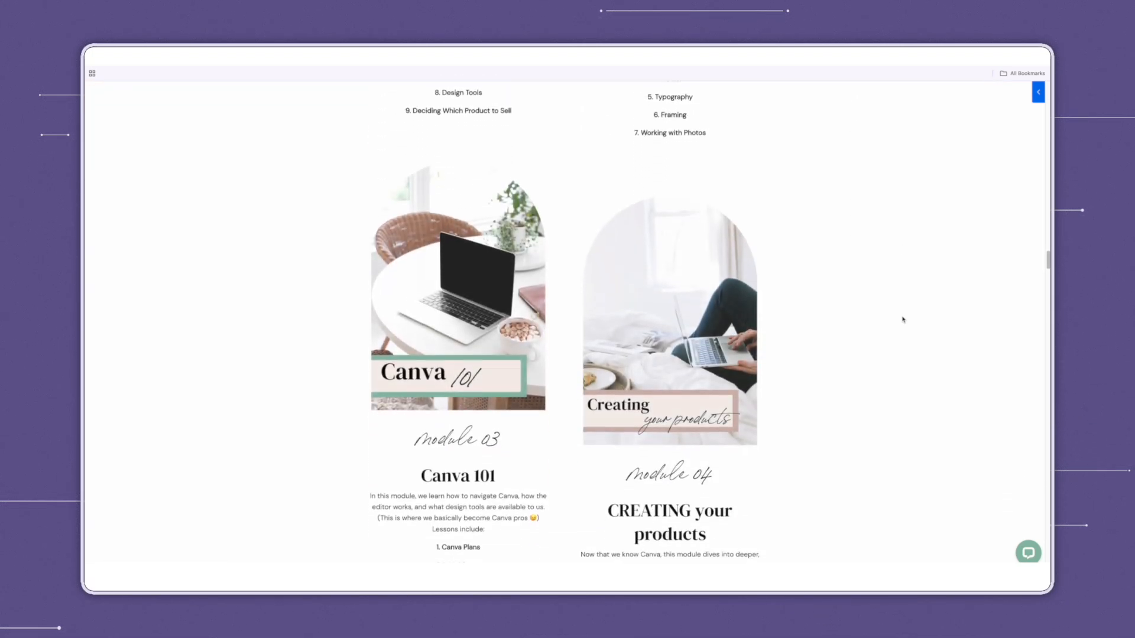
pyautogui.scroll(-9, 906, 321)
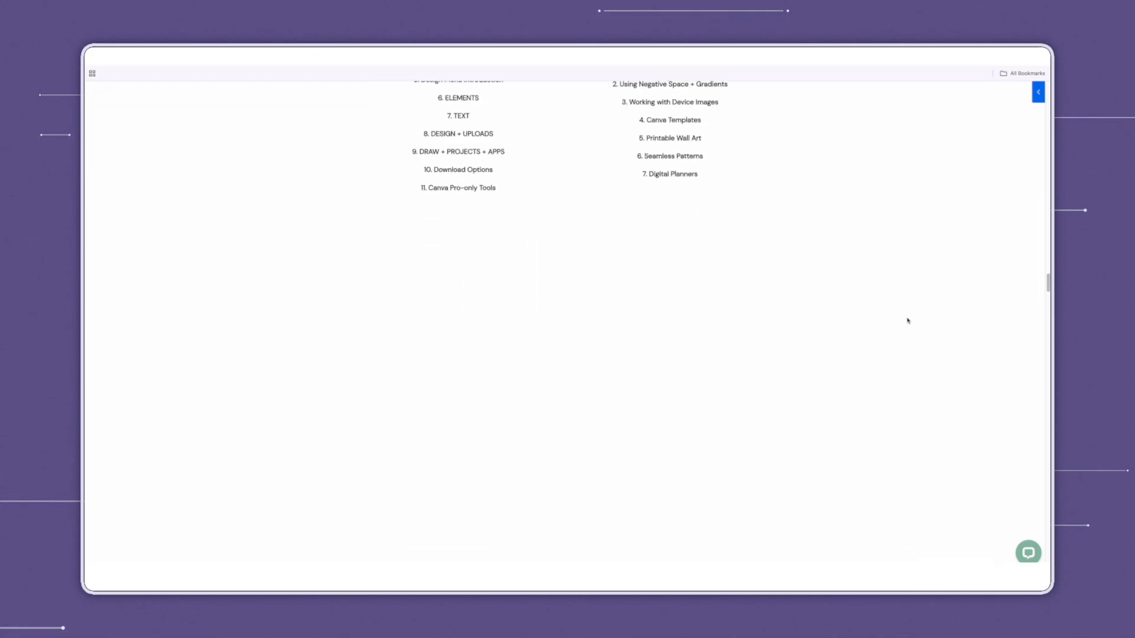
pyautogui.scroll(-15, 911, 323)
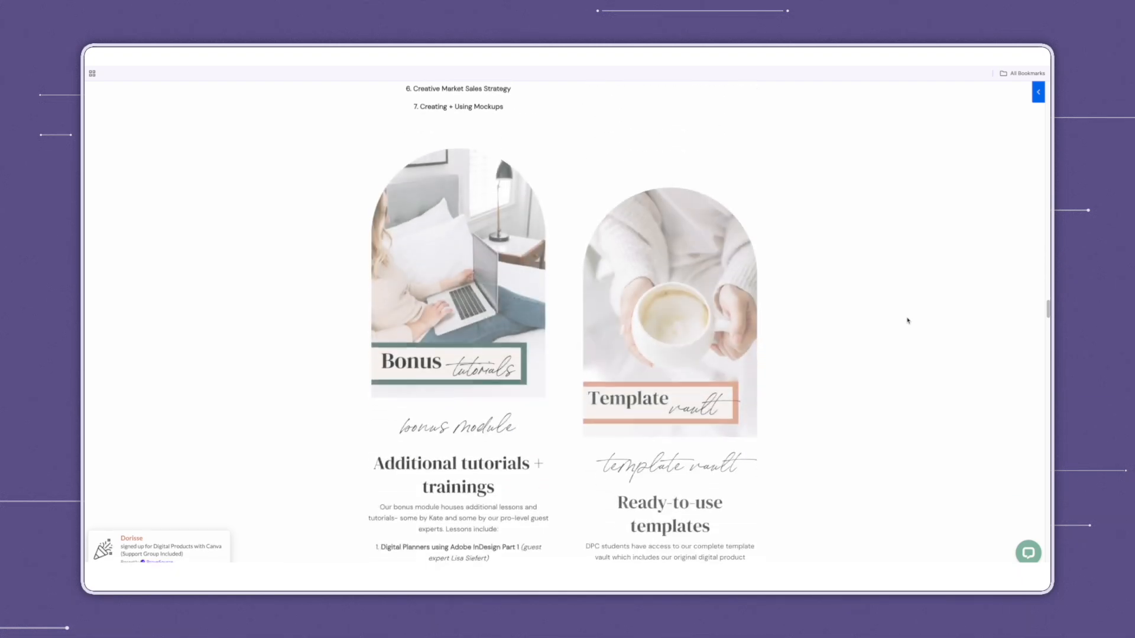
# Step: Go to the sales page's payment options, open the one-time $597 checkout and look over its form and support group add-on
pyautogui.scroll(-3, 916, 328)
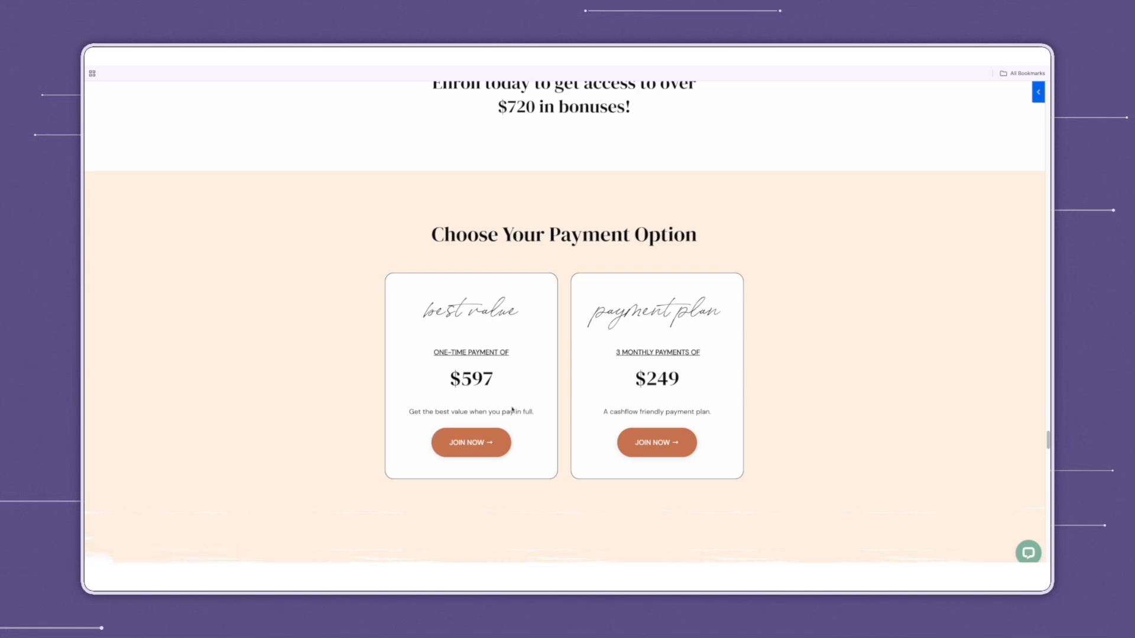
pyautogui.scroll(1, 512, 410)
pyautogui.click(503, 451)
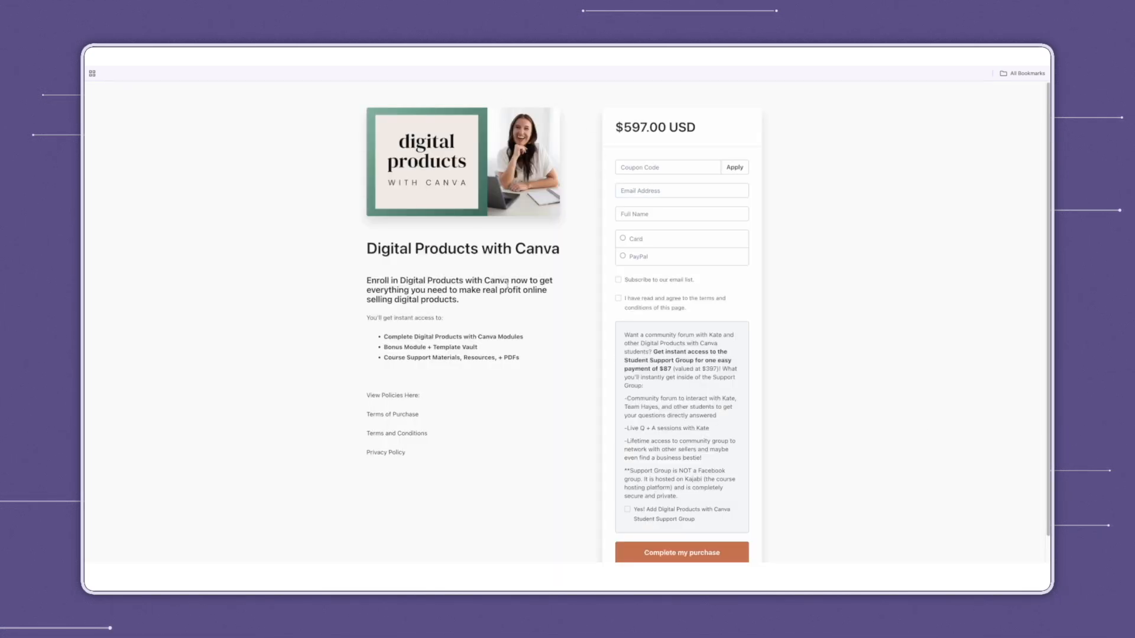
pyautogui.scroll(-2, 839, 259)
pyautogui.scroll(2, 839, 258)
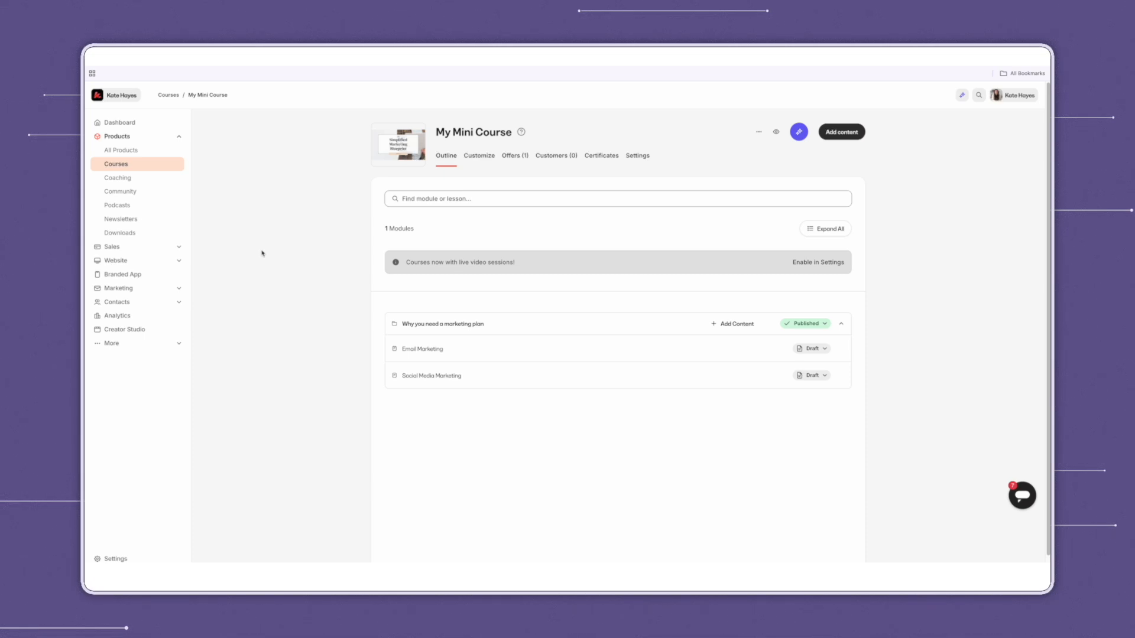
# Step: Reveal the Sales and Website options in Kajabi's site navigation
pyautogui.click(152, 252)
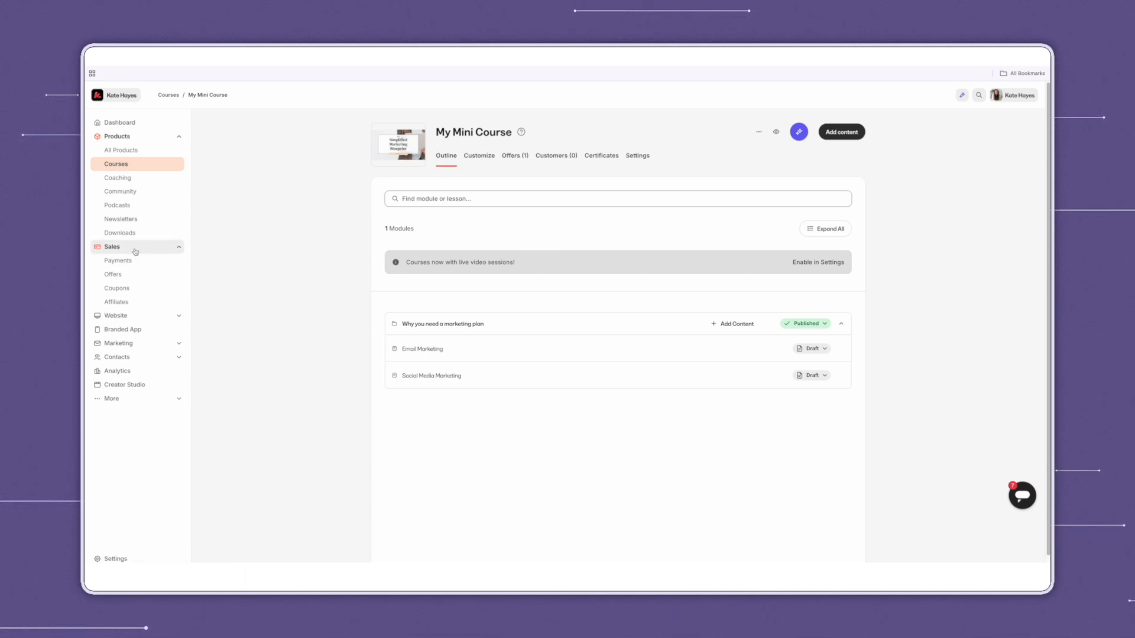
pyautogui.click(200, 318)
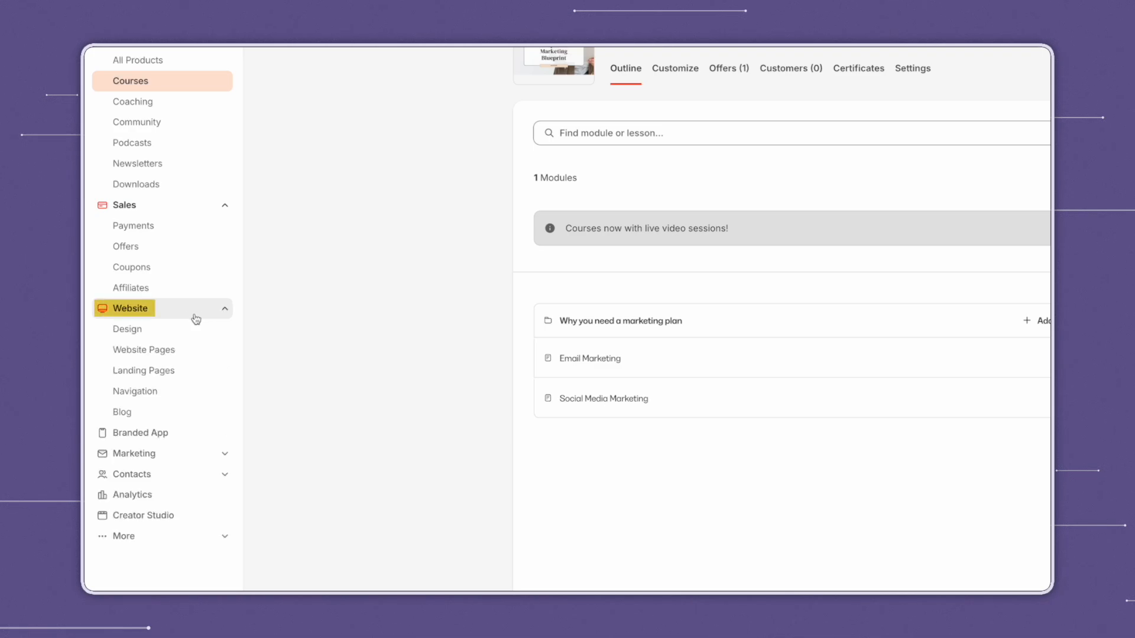